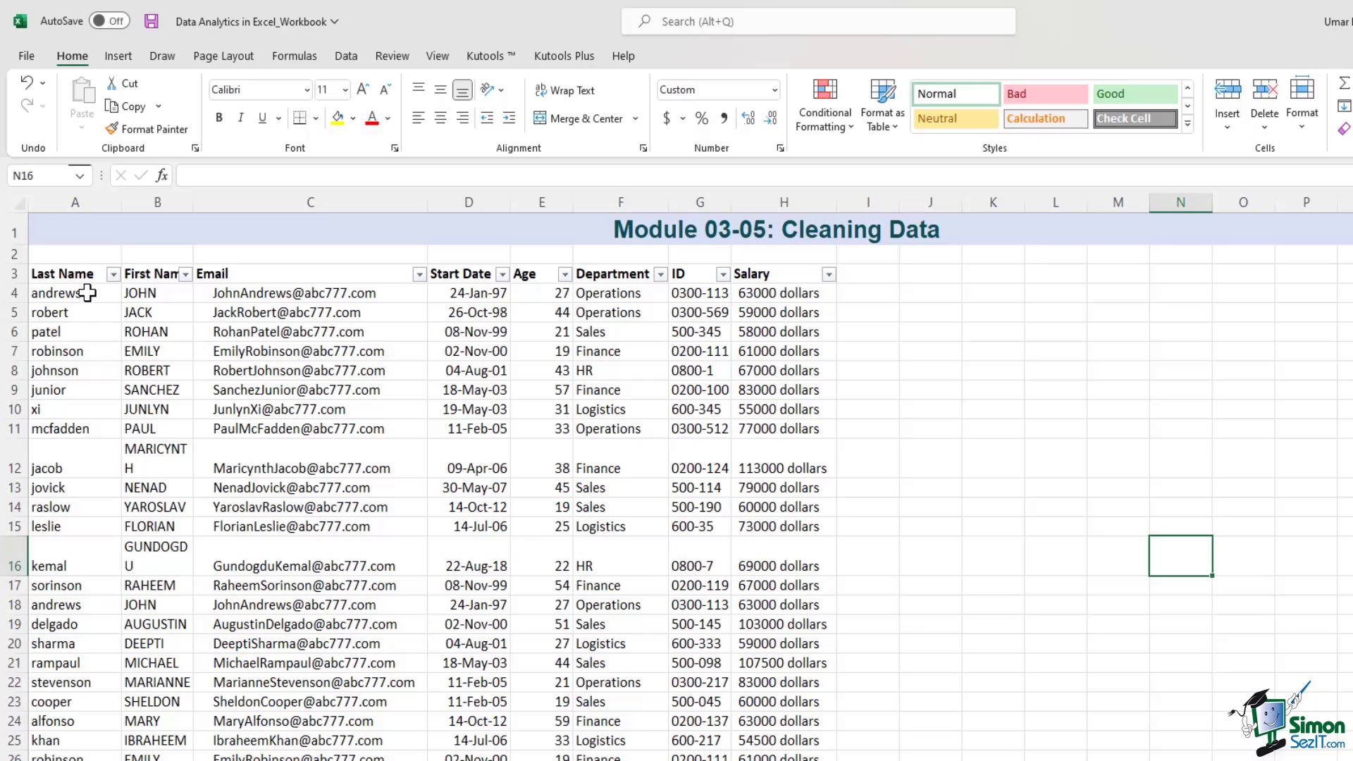
- Select the last- and first-name columns and inspect the C5 email's leading and trailing spaces
{"action": "left_click_drag", "start_coordinate": [83, 292], "coordinate": [91, 682]}
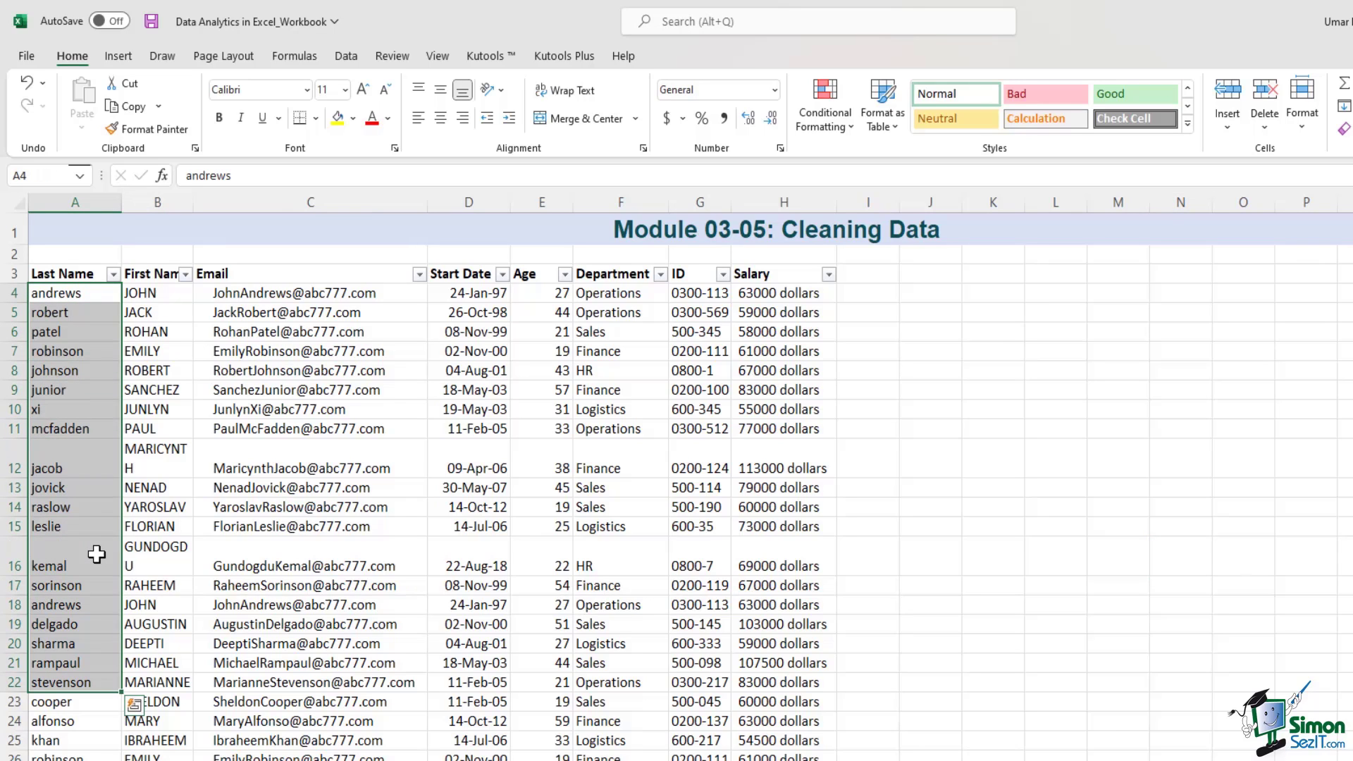
{"action": "left_click_drag", "start_coordinate": [182, 293], "coordinate": [148, 719]}
{"action": "scroll", "coordinate": [144, 630], "scroll_direction": "down", "scroll_amount": 9}
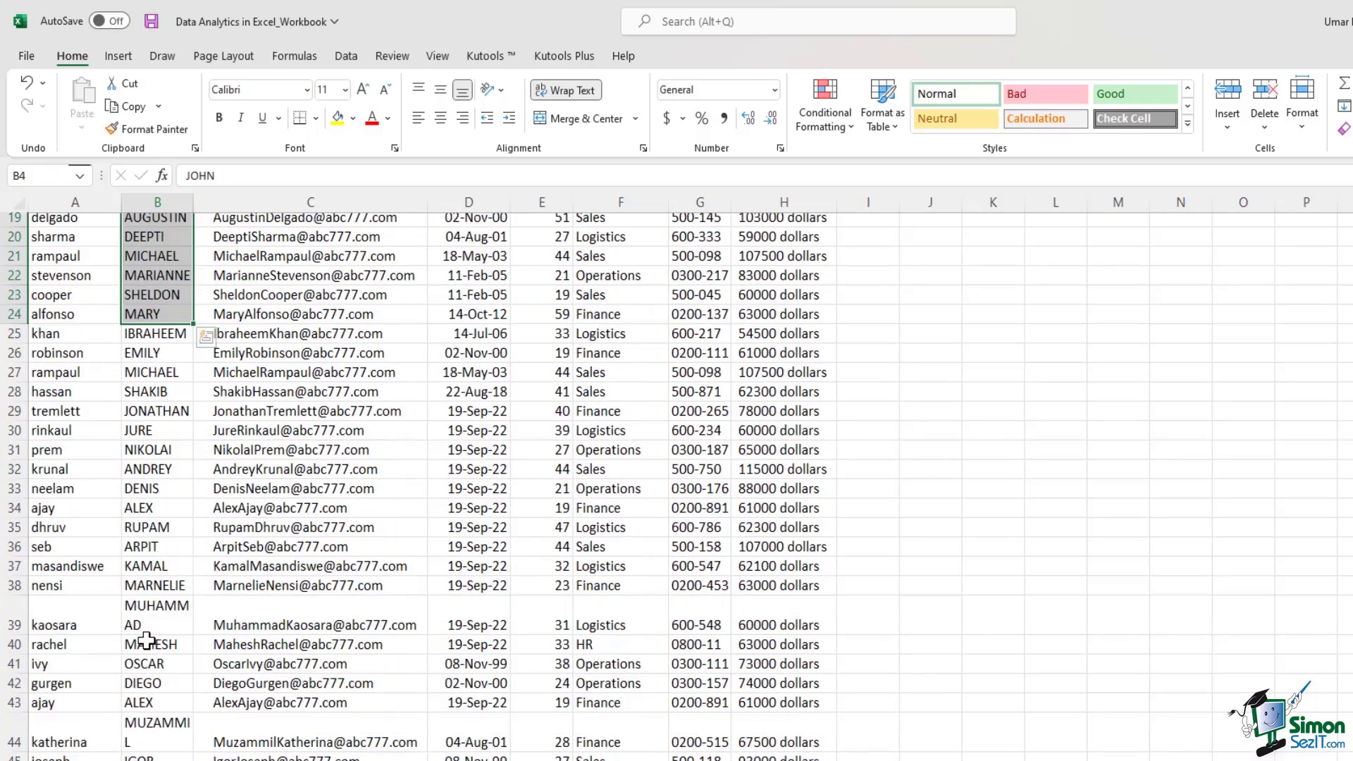
{"action": "scroll", "coordinate": [145, 620], "scroll_direction": "up", "scroll_amount": 9}
{"action": "left_click", "coordinate": [324, 312]}
{"action": "left_click", "coordinate": [416, 173]}
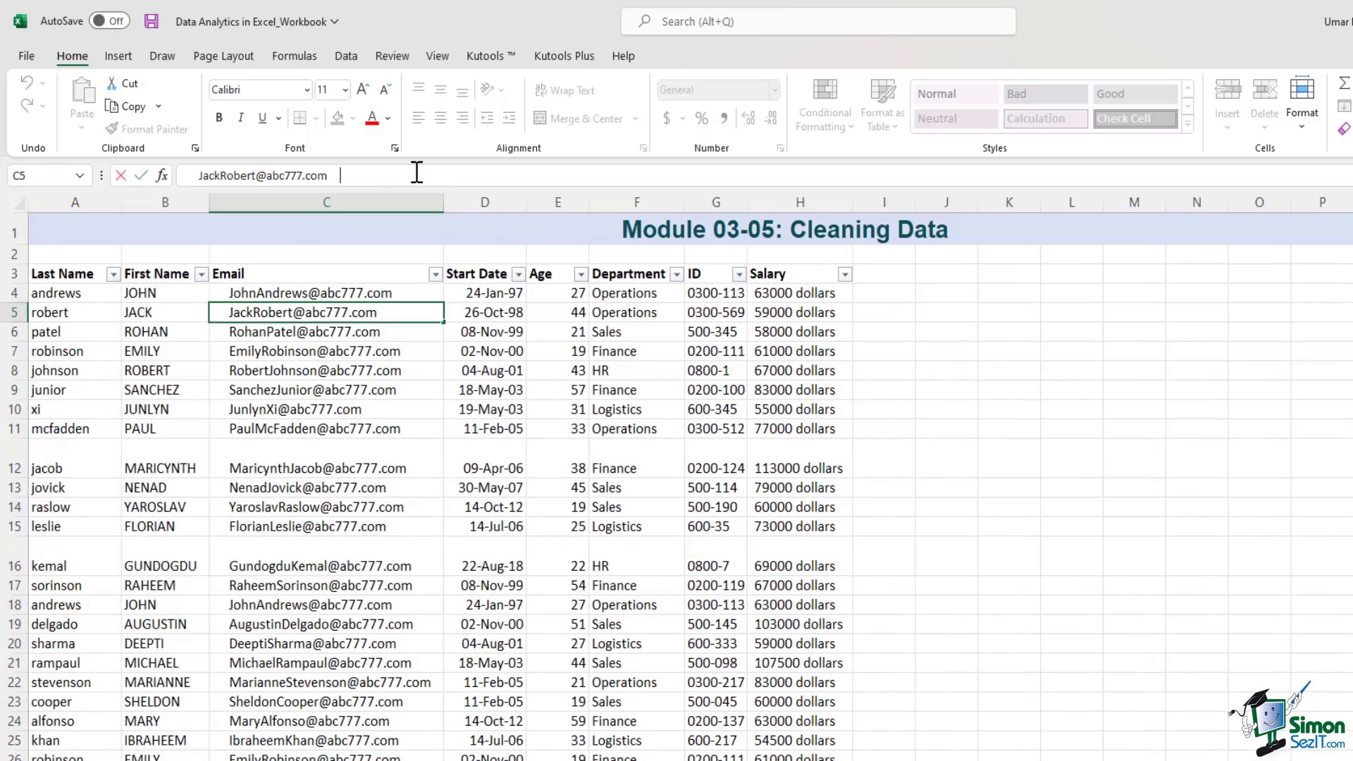
{"action": "left_click_drag", "start_coordinate": [328, 175], "coordinate": [342, 176]}
{"action": "left_click_drag", "start_coordinate": [200, 176], "coordinate": [187, 176]}
{"action": "left_click", "coordinate": [329, 407]}
- Inspect the salary values like 63000 dollars in H4 and H7, and the Salary and Age headers
{"action": "left_click", "coordinate": [817, 293]}
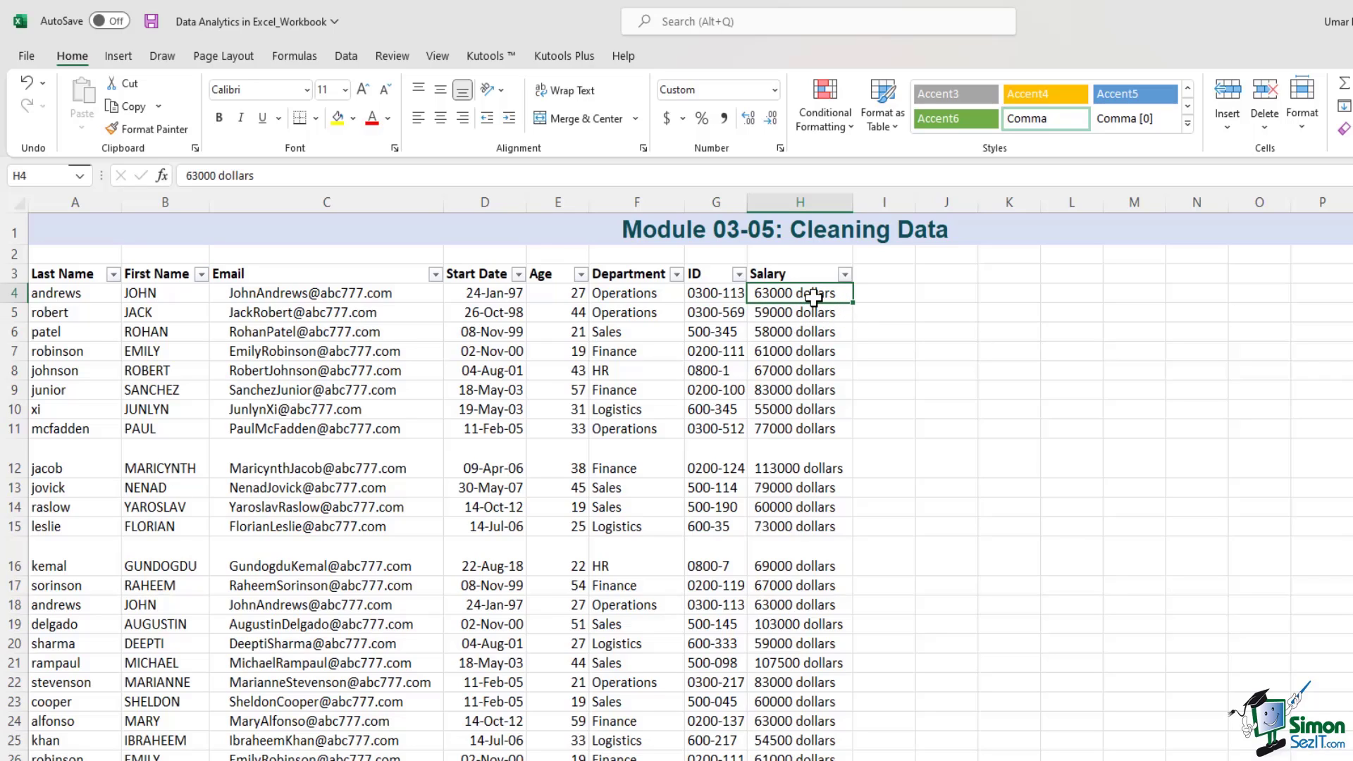
{"action": "left_click", "coordinate": [804, 420]}
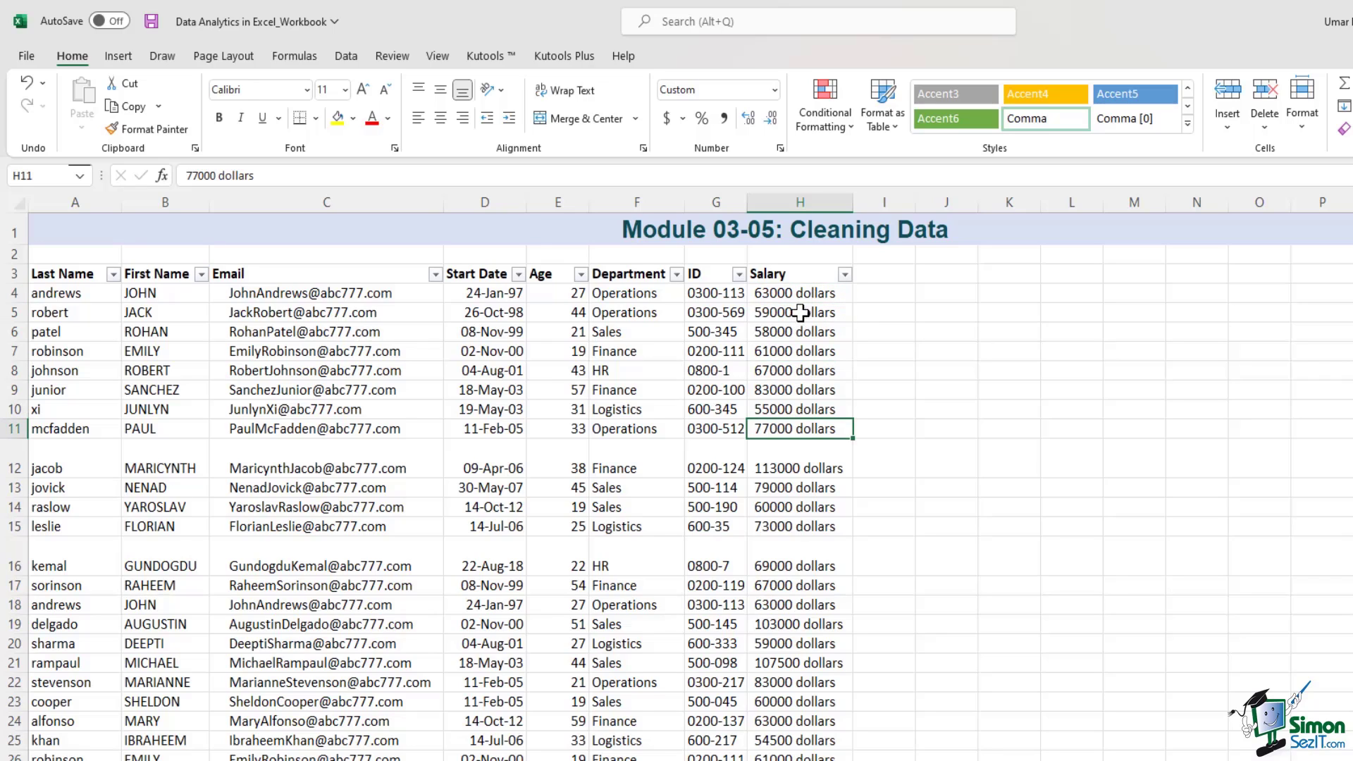
{"action": "left_click", "coordinate": [796, 314]}
{"action": "left_click", "coordinate": [794, 296]}
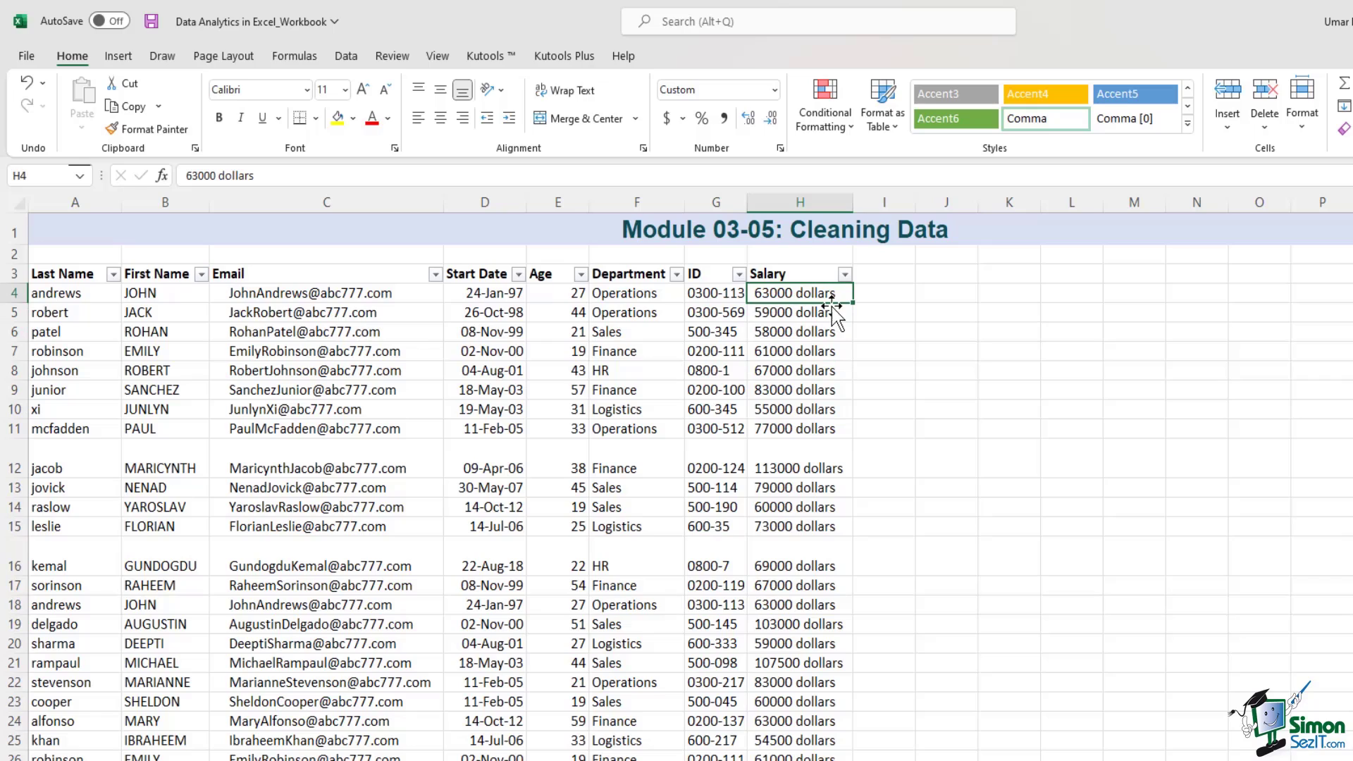
{"action": "left_click", "coordinate": [822, 345]}
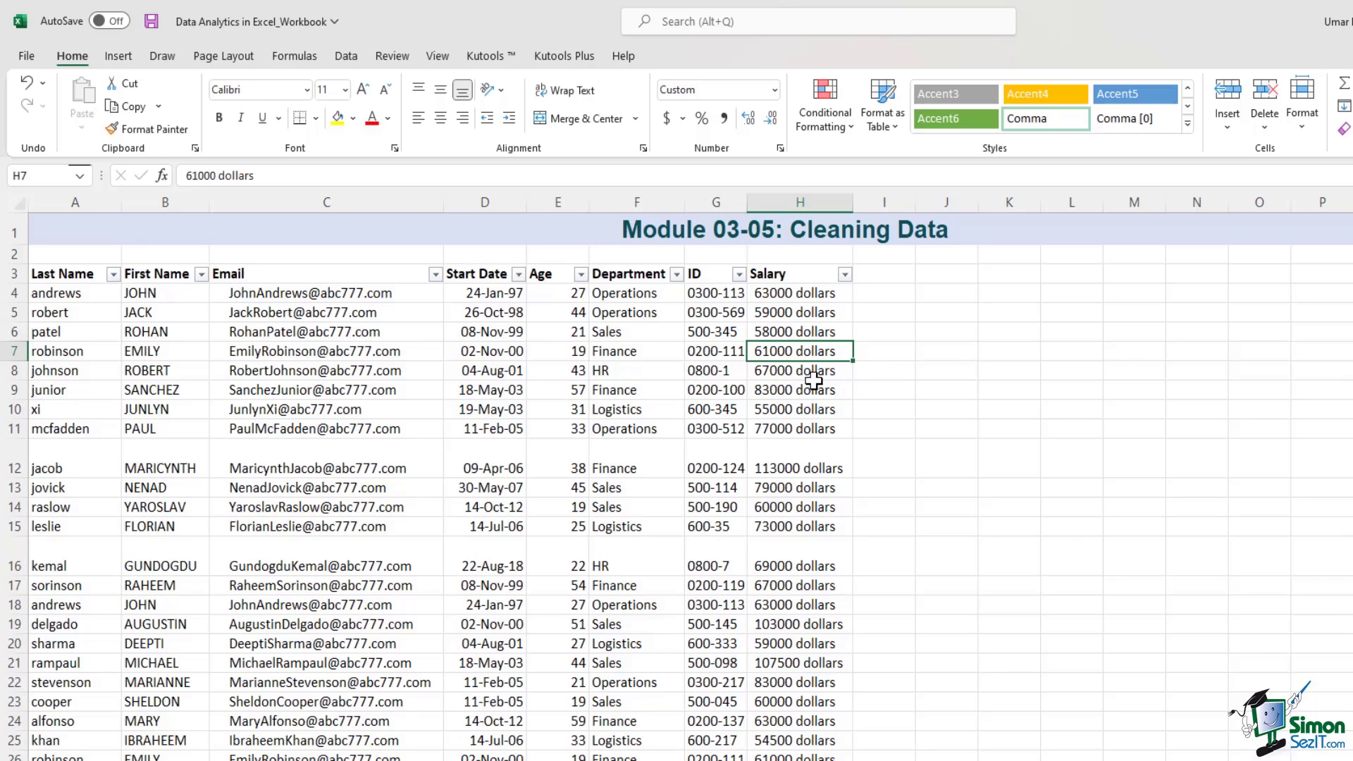
{"action": "left_click", "coordinate": [806, 275]}
{"action": "left_click", "coordinate": [558, 274]}
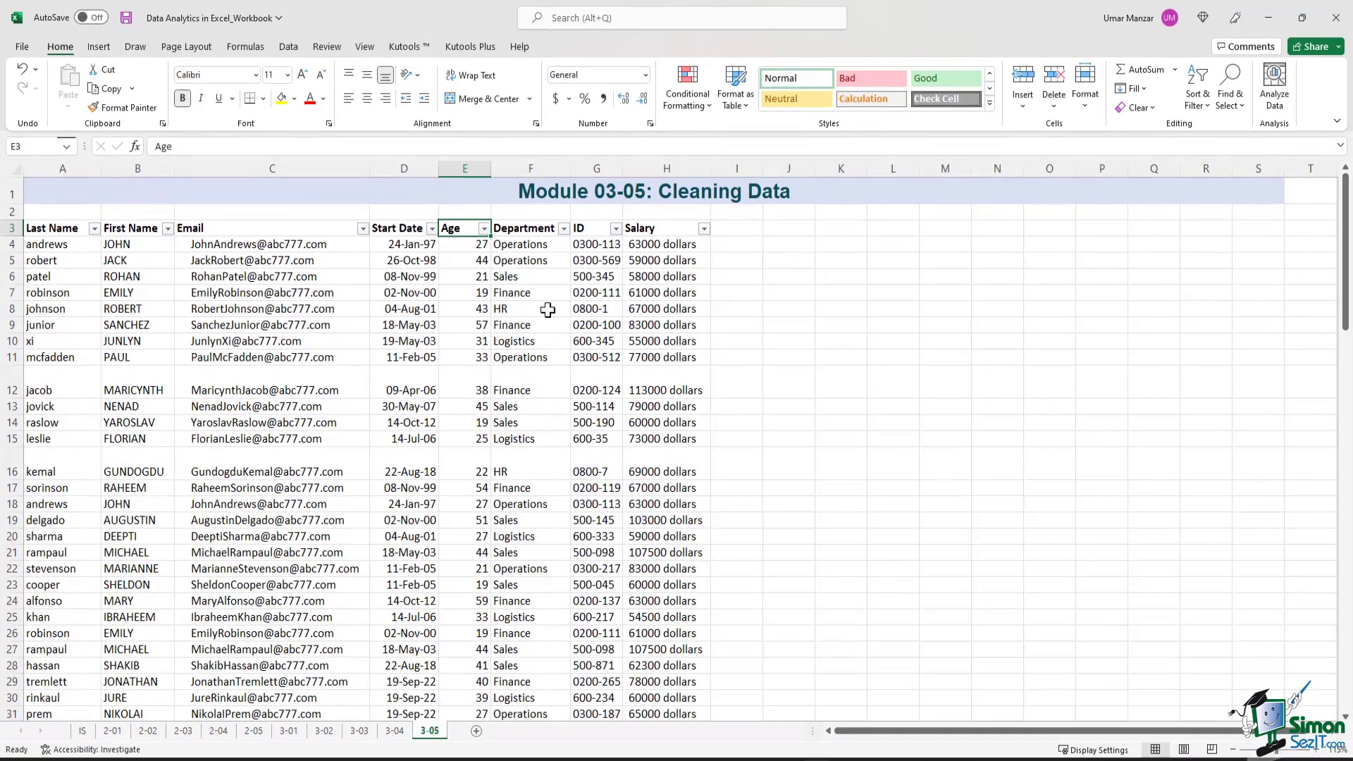
- Move Find and Replace off the table, on its Replace tab with 'dollars' to find
{"action": "key", "text": "ctrl+f"}
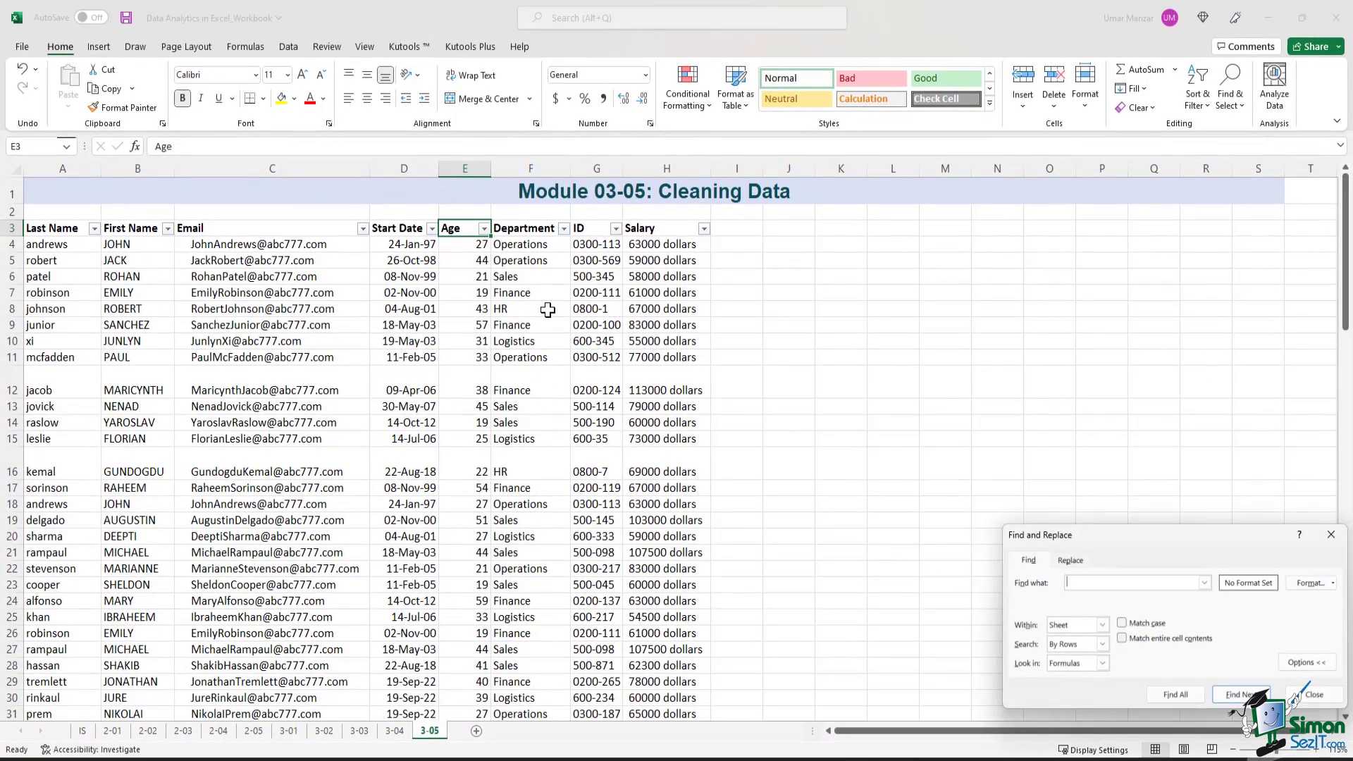
{"action": "left_click_drag", "start_coordinate": [1101, 543], "coordinate": [610, 273]}
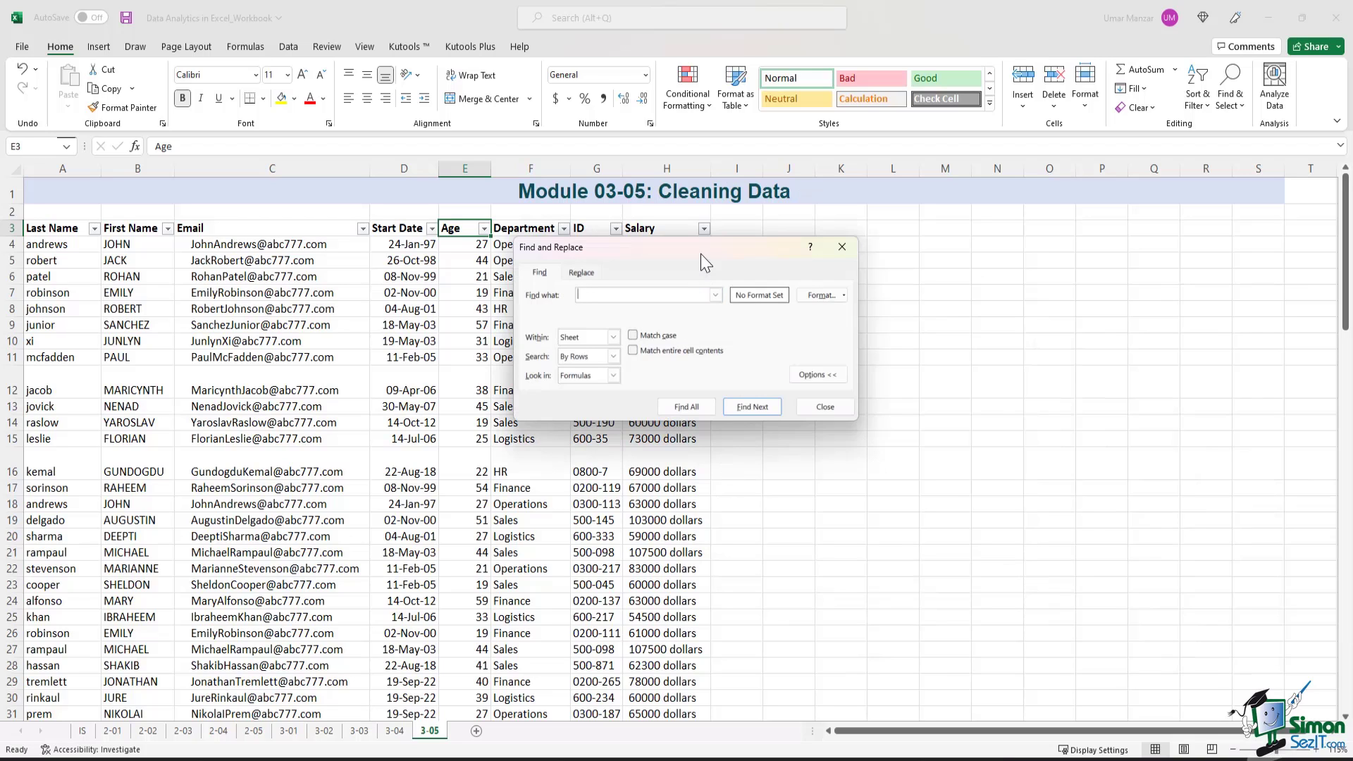
{"action": "left_click_drag", "start_coordinate": [701, 254], "coordinate": [970, 236]}
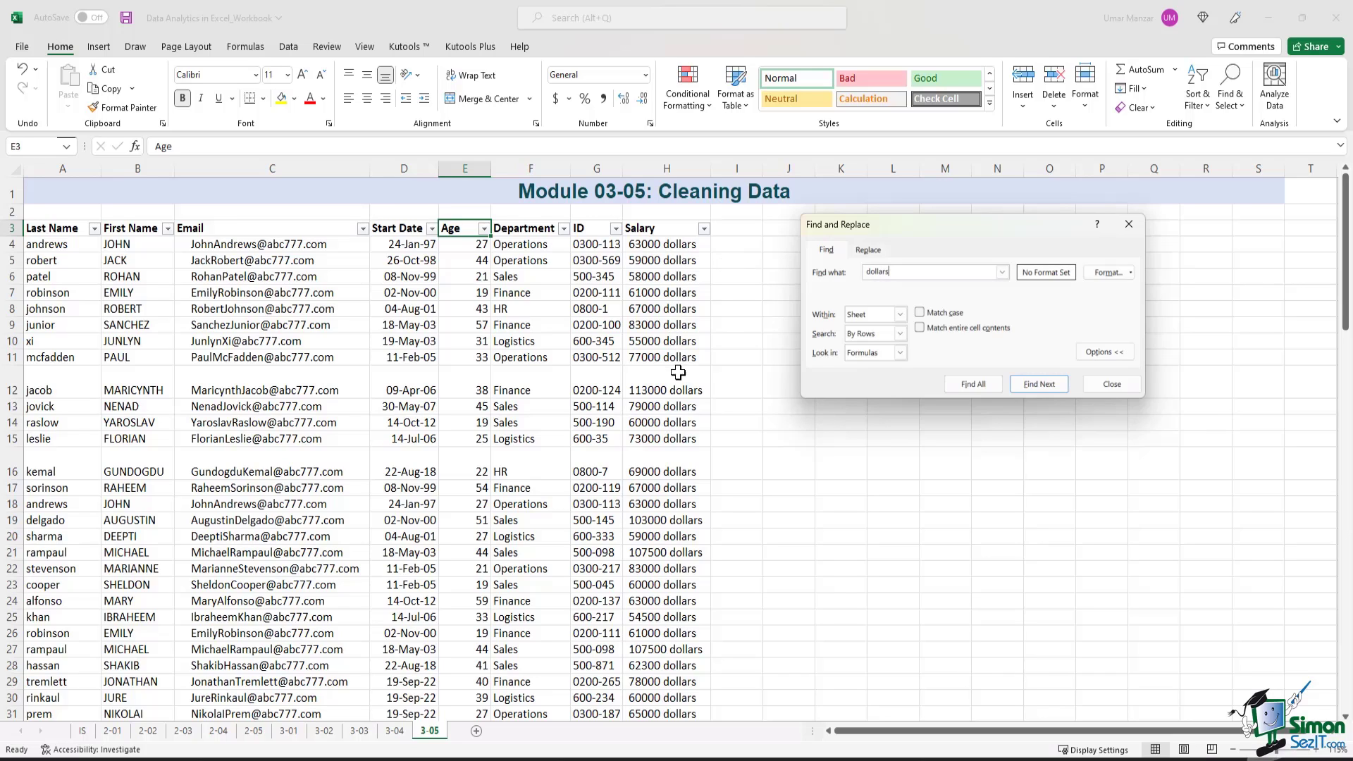
{"action": "left_click", "coordinate": [866, 255]}
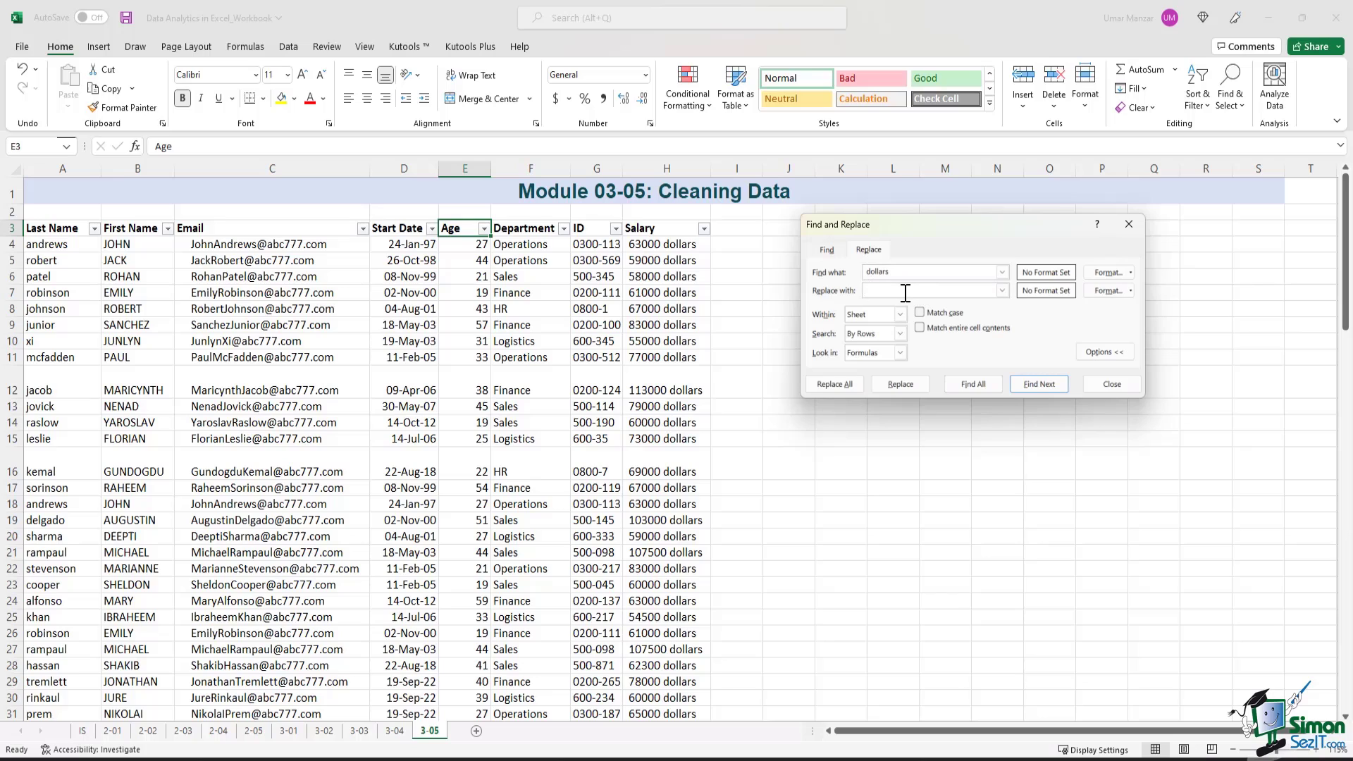
- Replace all 53 occurrences of 'dollars' with nothing, then close the dialog
{"action": "left_click", "coordinate": [846, 385]}
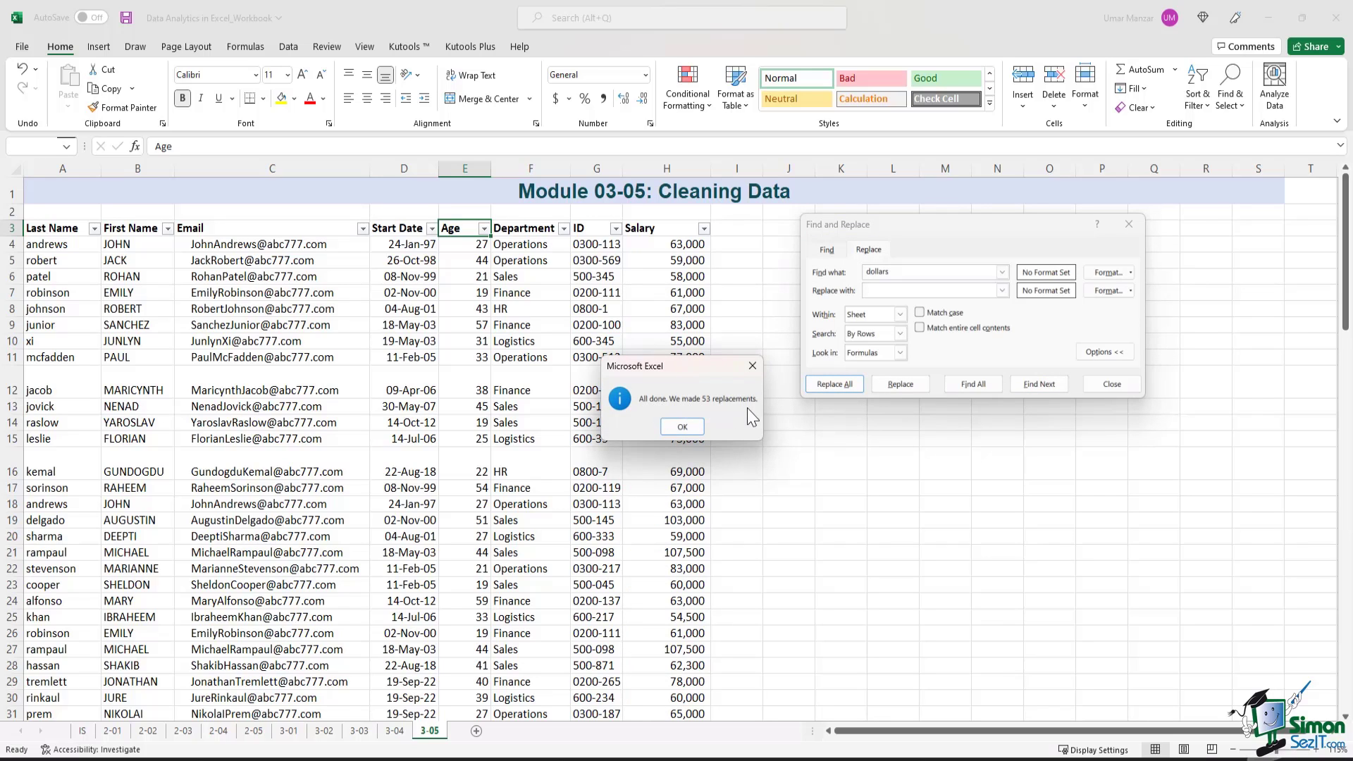
{"action": "left_click", "coordinate": [682, 427]}
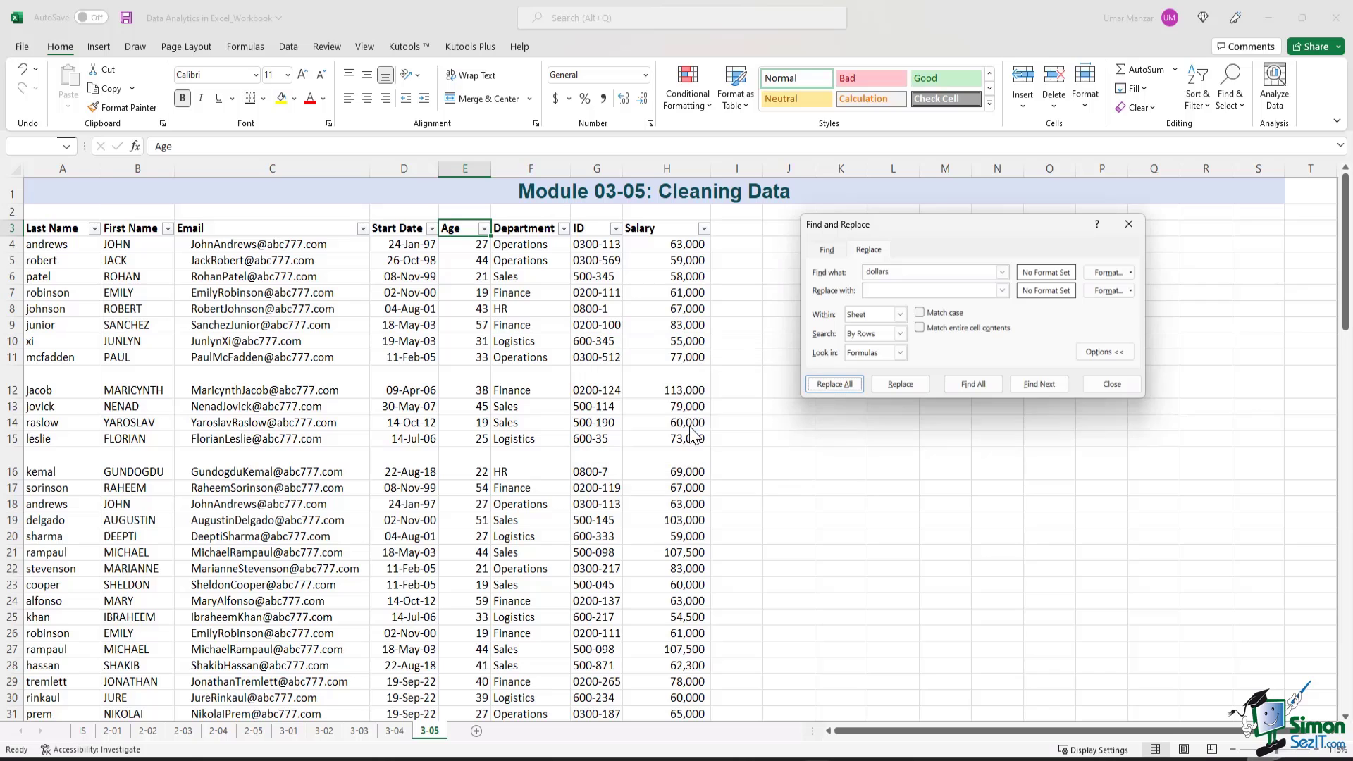
{"action": "left_click", "coordinate": [1127, 225]}
{"action": "scroll", "coordinate": [649, 277], "scroll_direction": "down", "scroll_amount": 1}
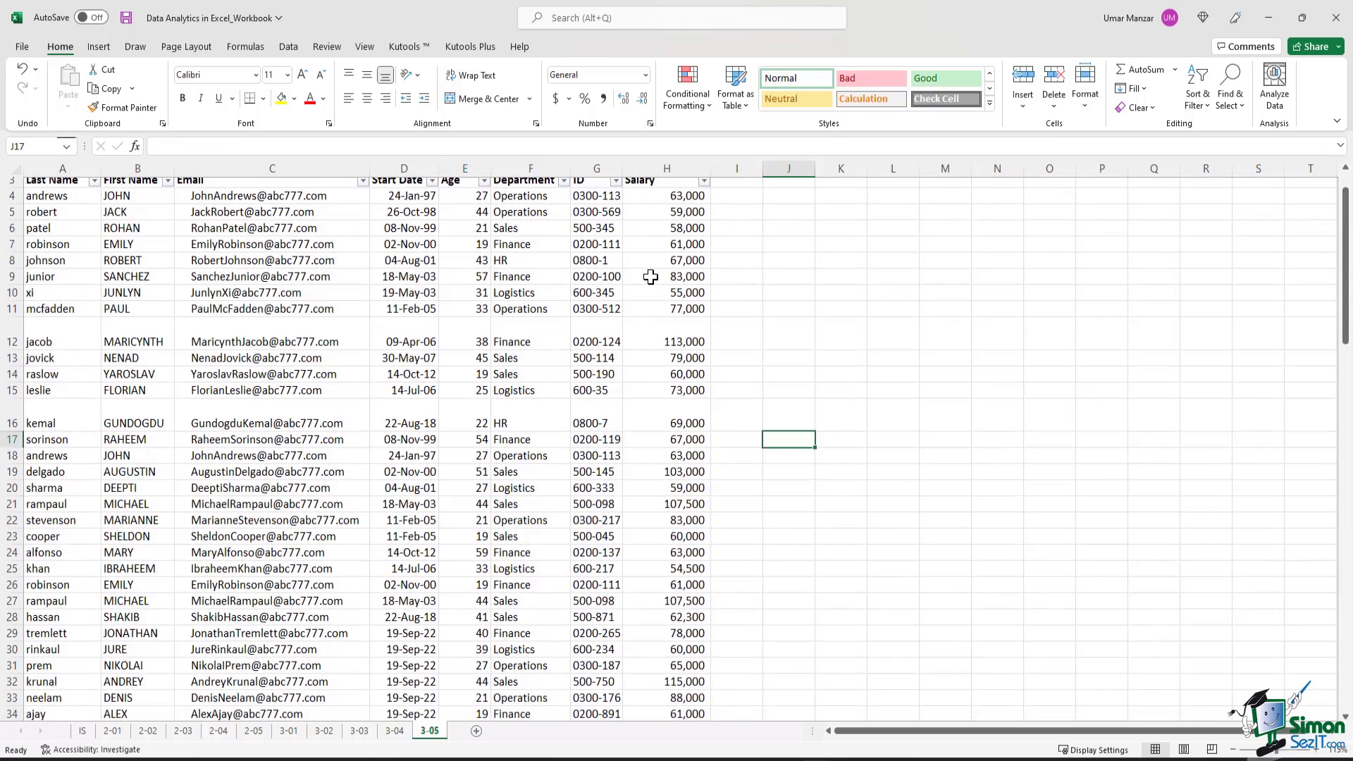
{"action": "scroll", "coordinate": [649, 277], "scroll_direction": "down", "scroll_amount": 5}
{"action": "left_click", "coordinate": [650, 292]}
{"action": "scroll", "coordinate": [685, 441], "scroll_direction": "up", "scroll_amount": 5}
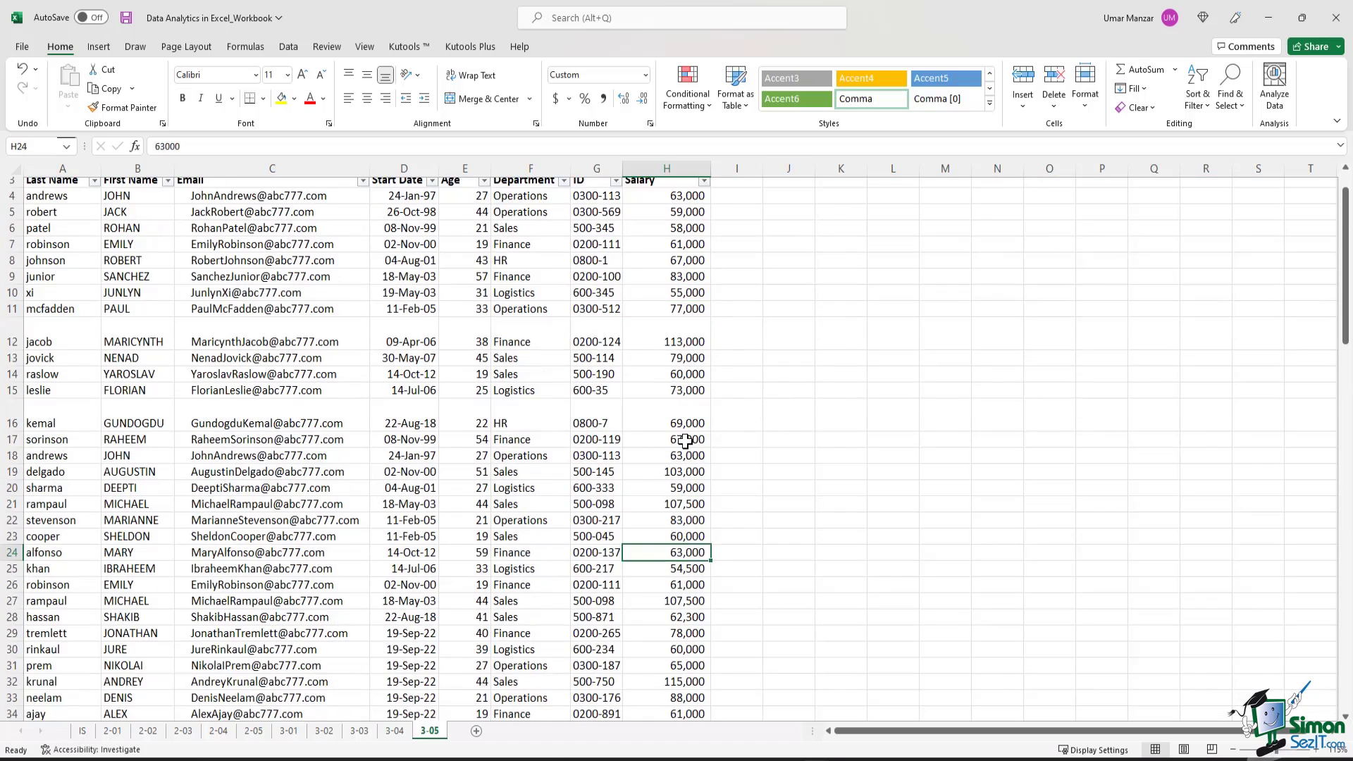
{"action": "scroll", "coordinate": [685, 441], "scroll_direction": "up", "scroll_amount": 1}
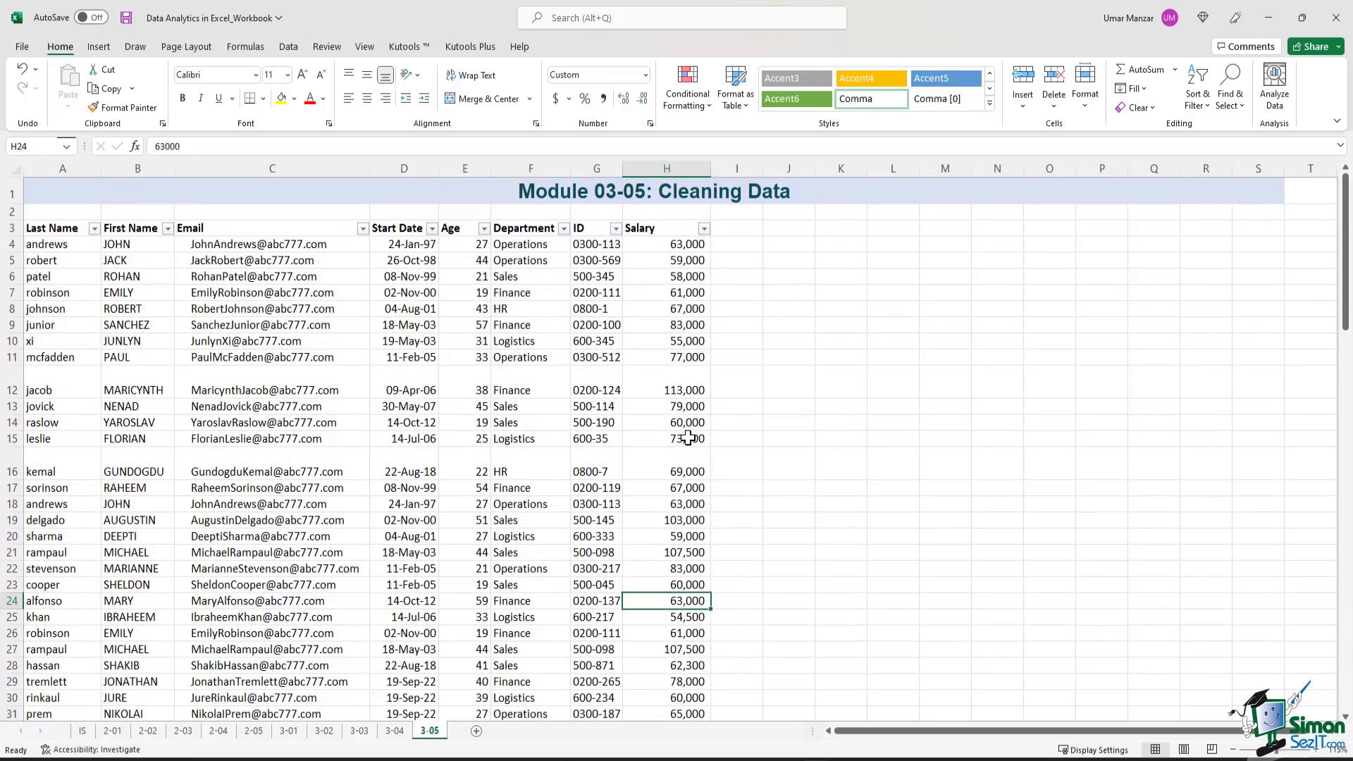
{"action": "left_click", "coordinate": [62, 242]}
{"action": "left_click", "coordinate": [130, 244]}
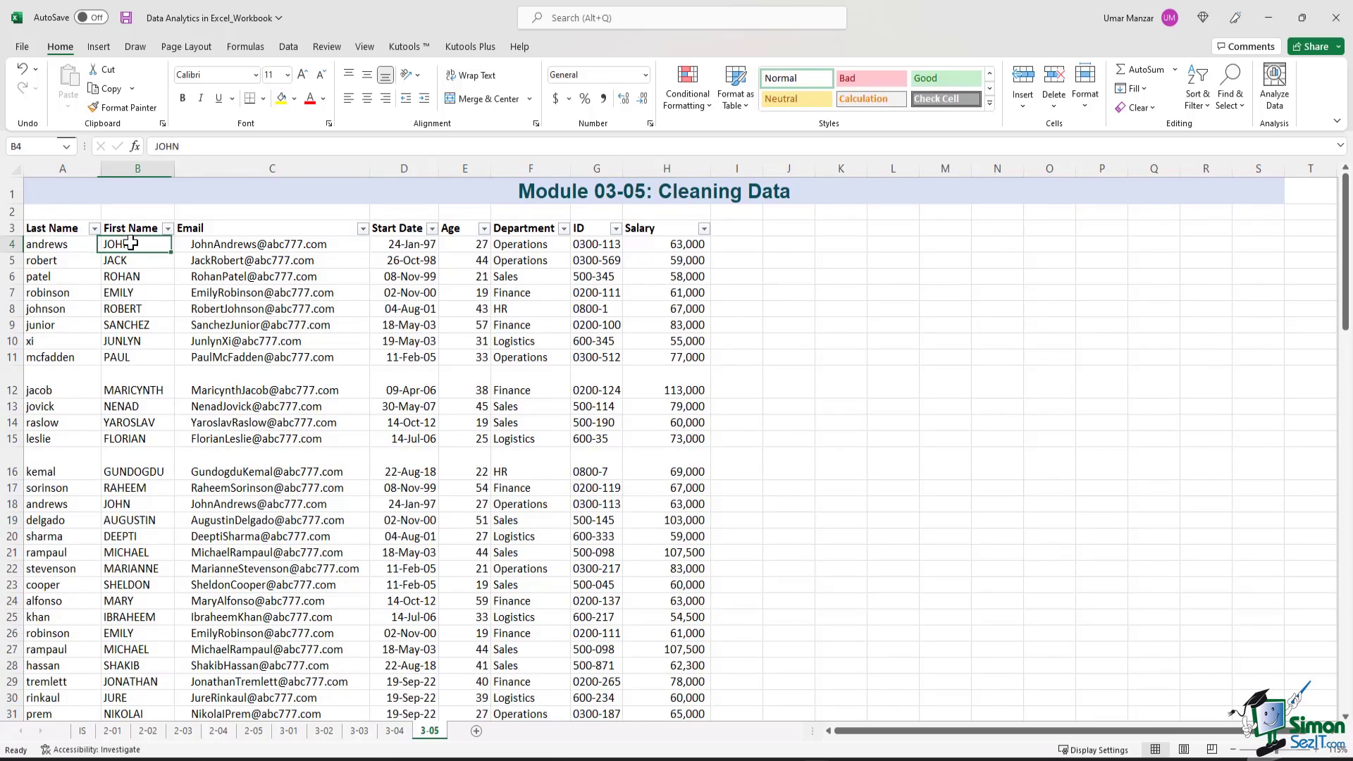
{"action": "left_click", "coordinate": [63, 247]}
{"action": "left_click", "coordinate": [35, 341]}
{"action": "left_click", "coordinate": [49, 406]}
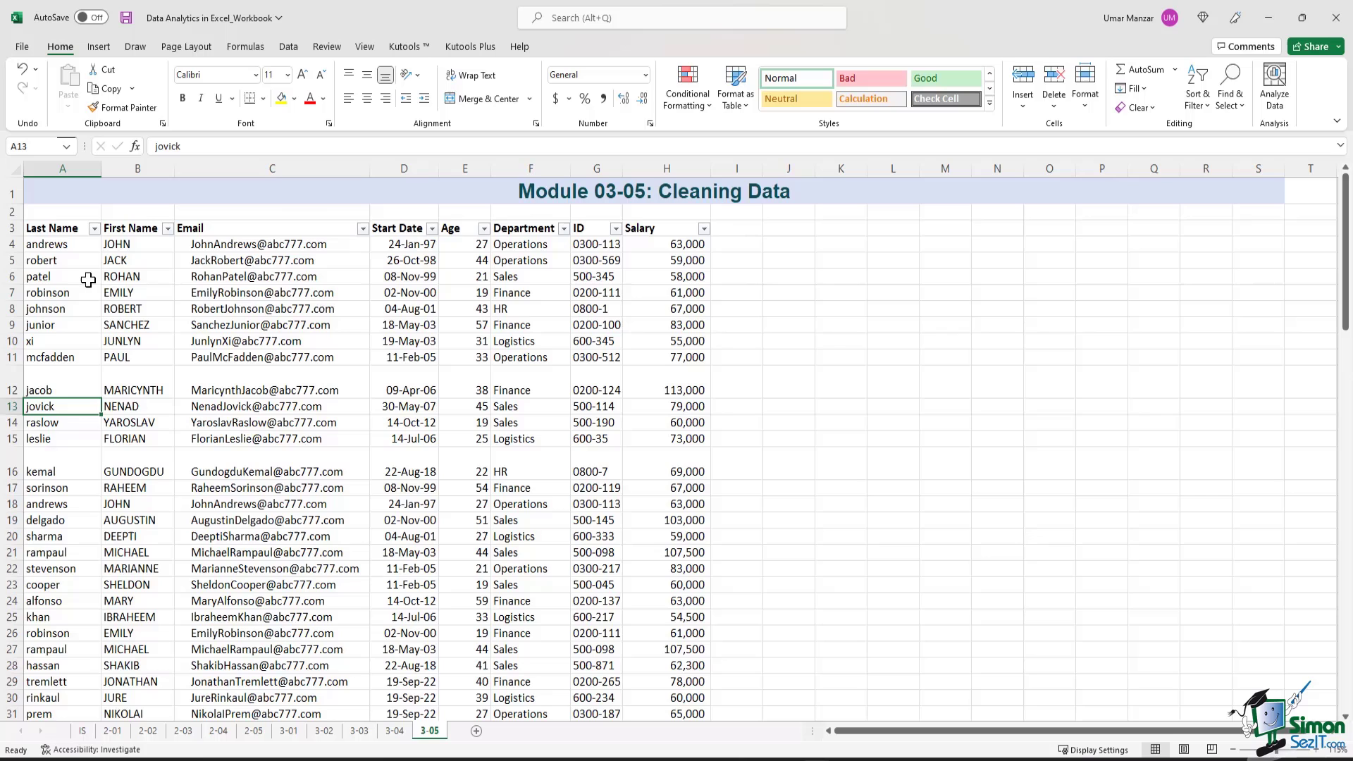
{"action": "scroll", "coordinate": [41, 254], "scroll_direction": "down", "scroll_amount": 4}
{"action": "scroll", "coordinate": [42, 254], "scroll_direction": "up", "scroll_amount": 4}
{"action": "left_click", "coordinate": [719, 227]}
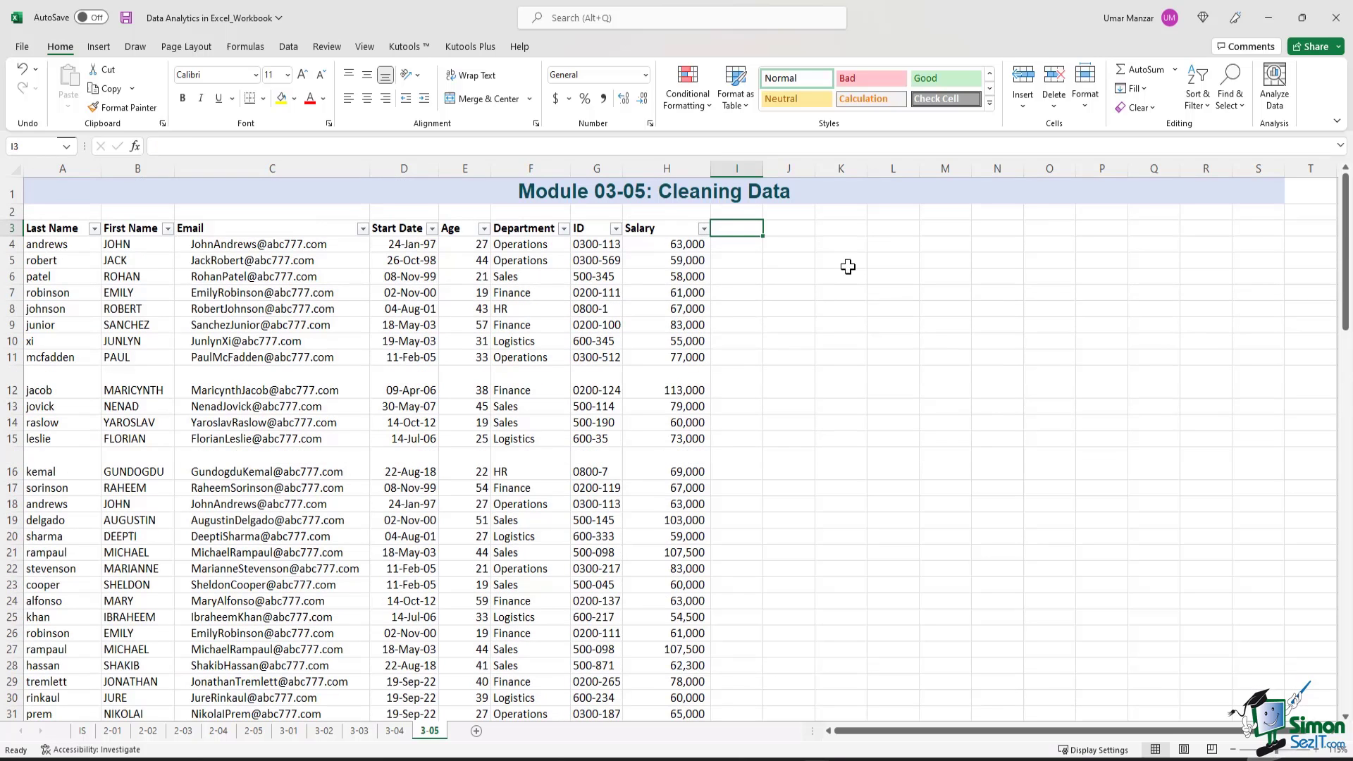
{"action": "type", "text": "Last Na"}
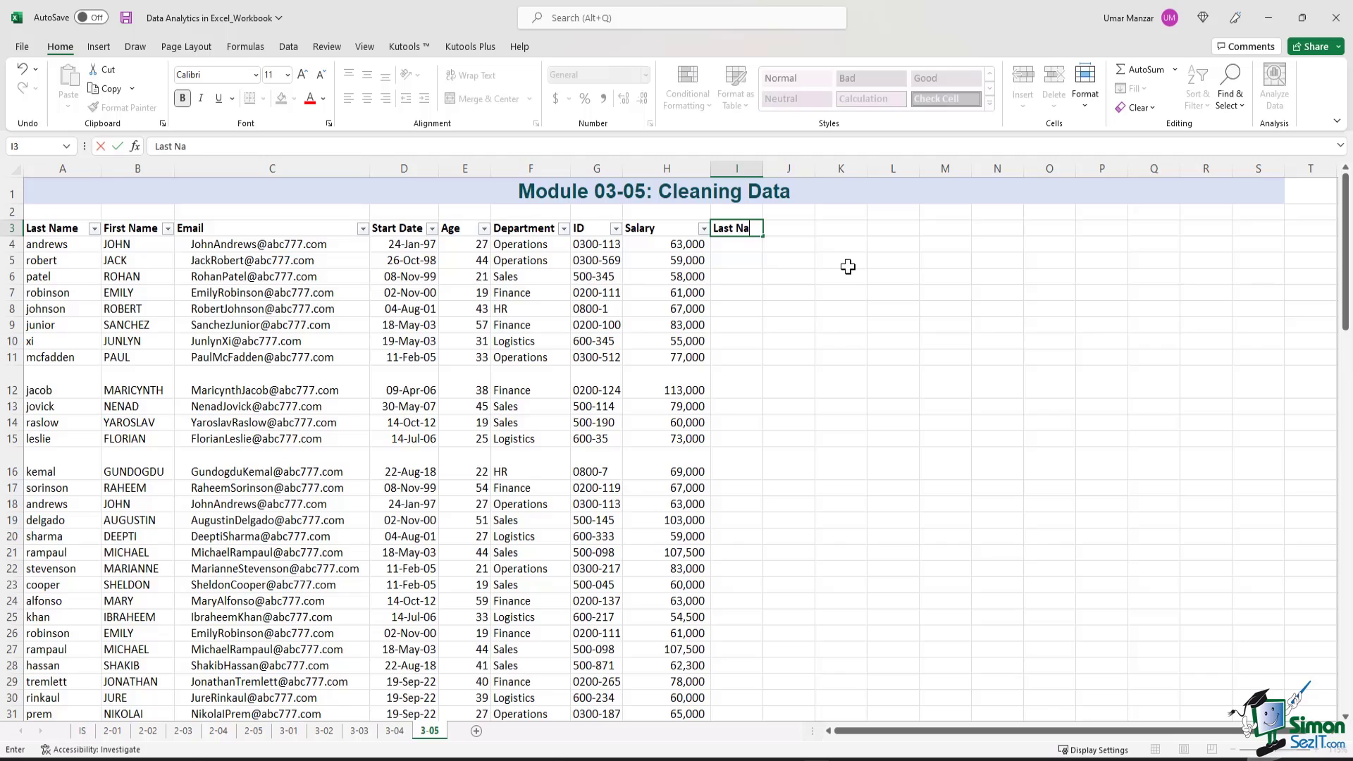
{"action": "type", "text": "me (updated)"}
{"action": "key", "text": "Return"}
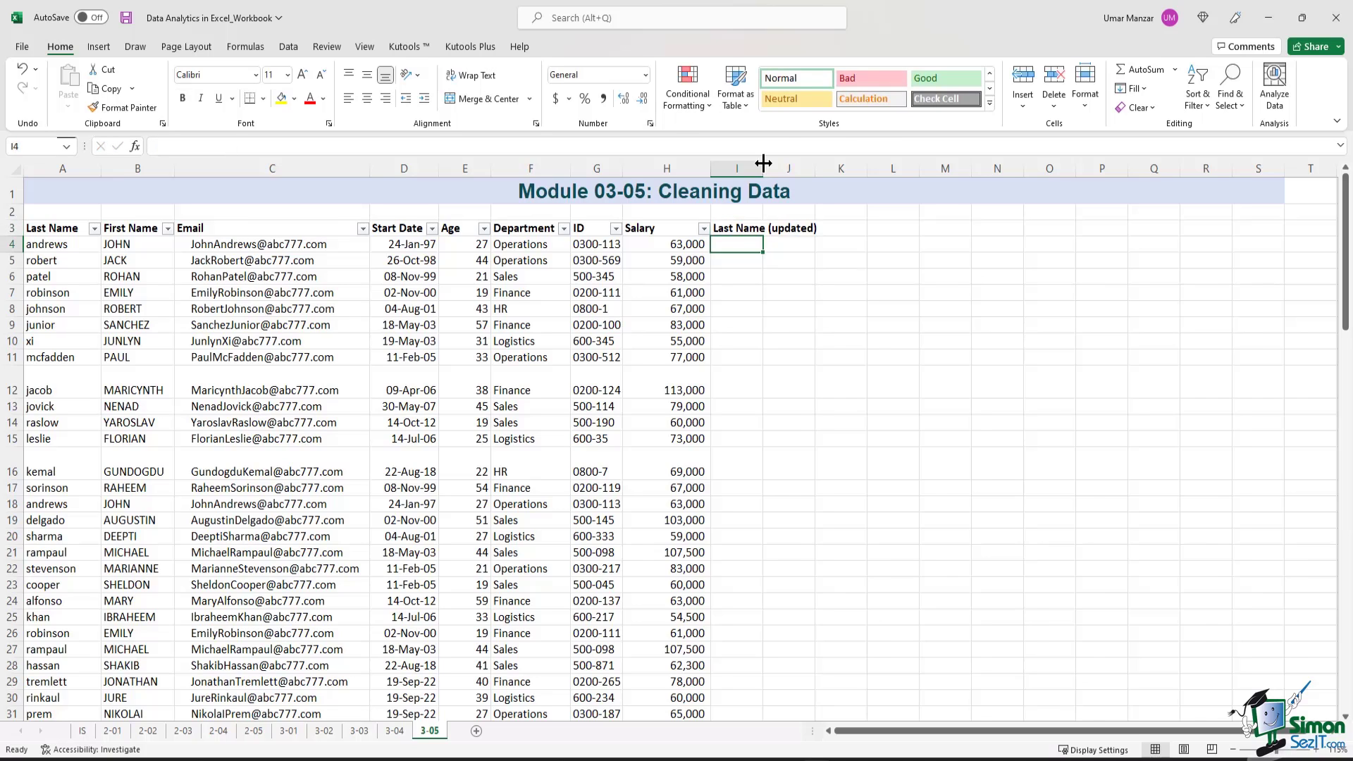
{"action": "double_click", "coordinate": [763, 163]}
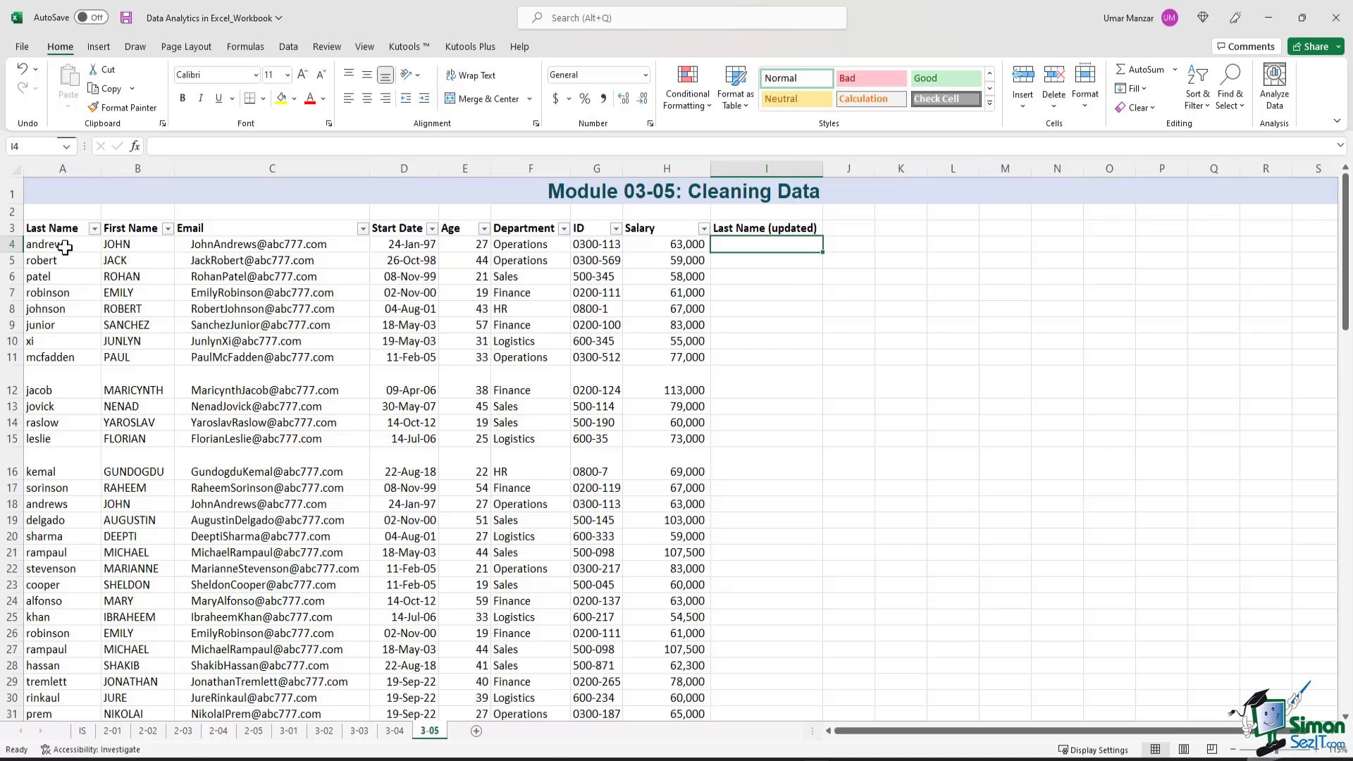
{"action": "left_click_drag", "start_coordinate": [61, 245], "coordinate": [56, 620]}
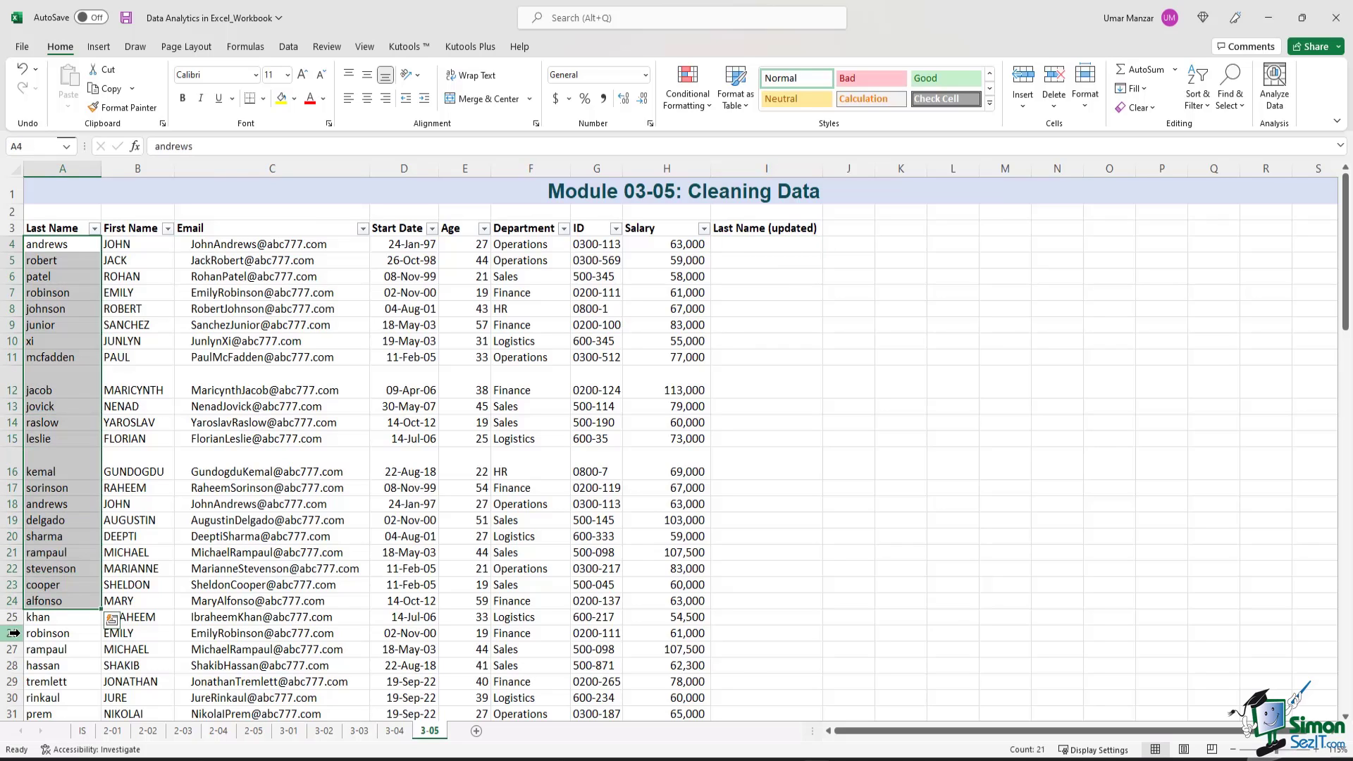
{"action": "left_click", "coordinate": [49, 568]}
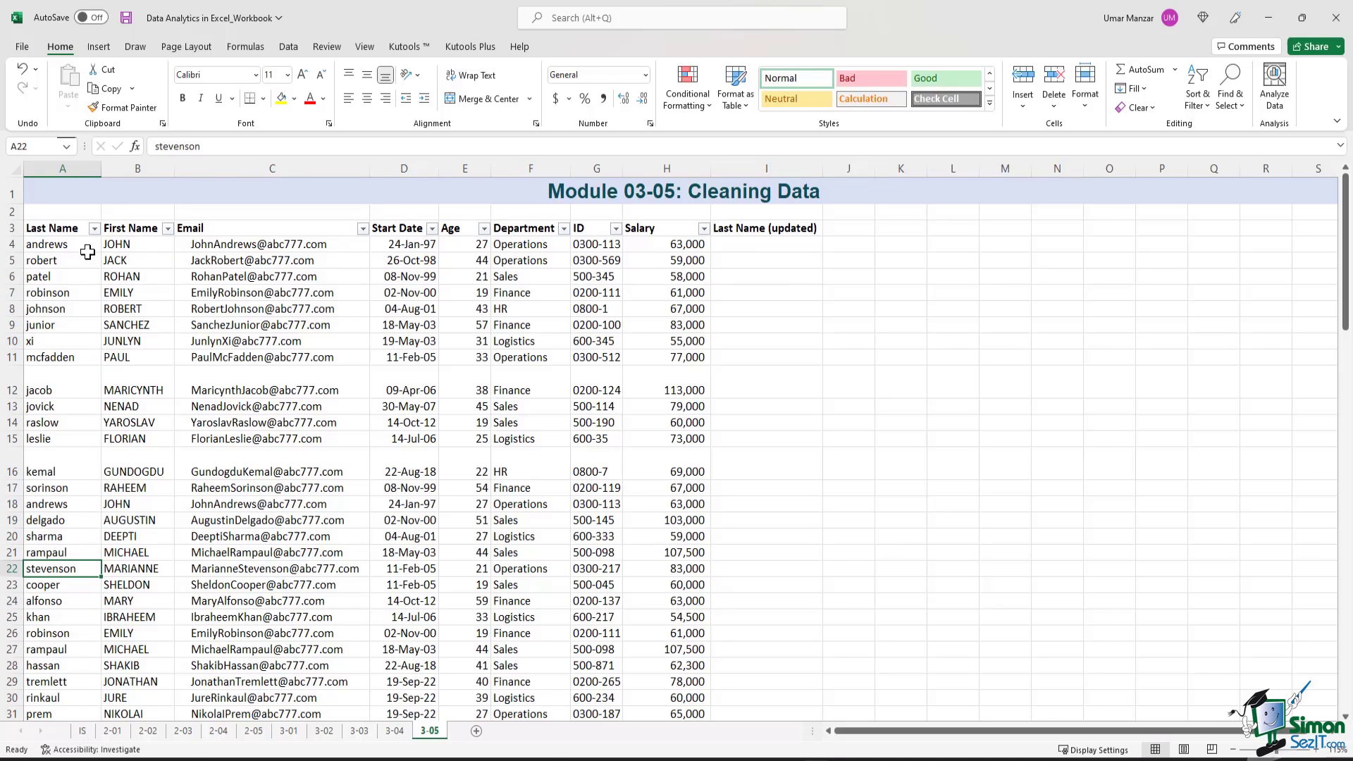
{"action": "left_click_drag", "start_coordinate": [62, 245], "coordinate": [46, 665]}
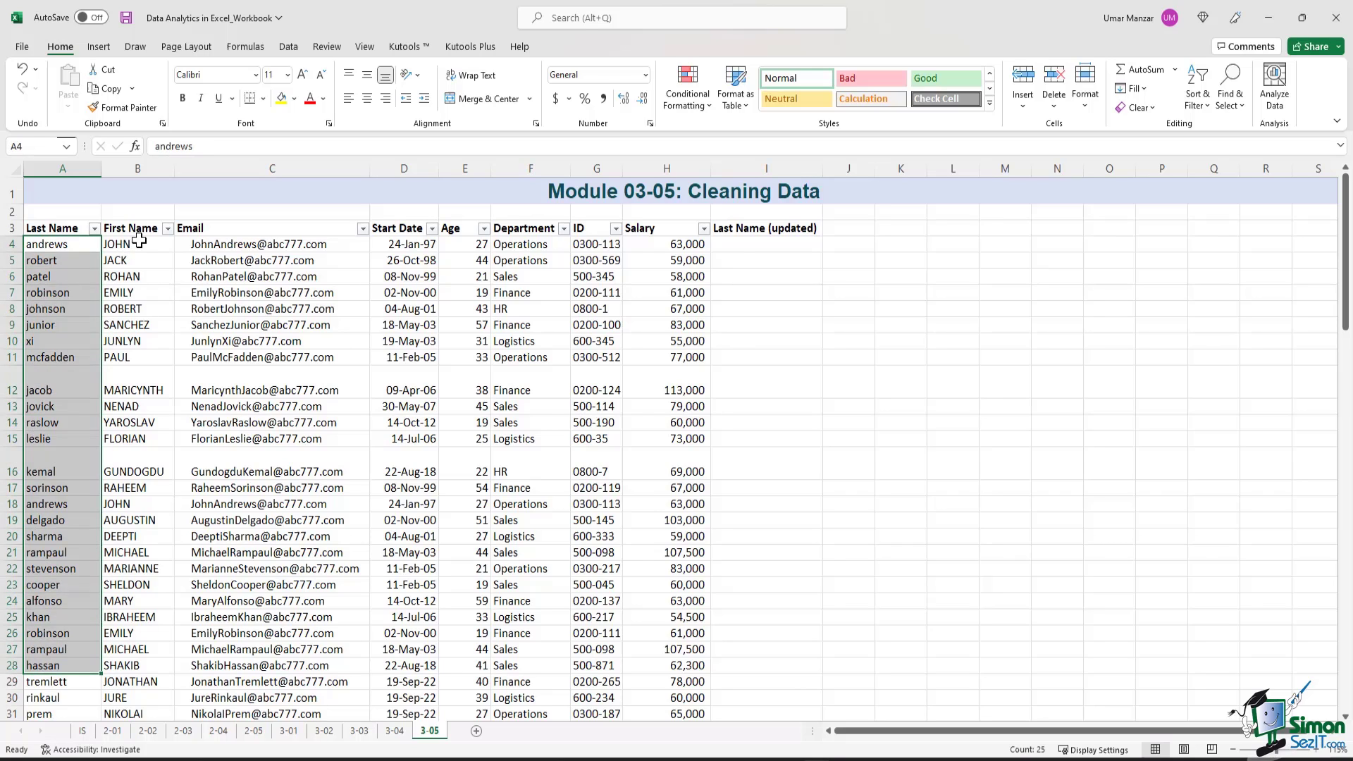
{"action": "left_click_drag", "start_coordinate": [130, 244], "coordinate": [165, 634]}
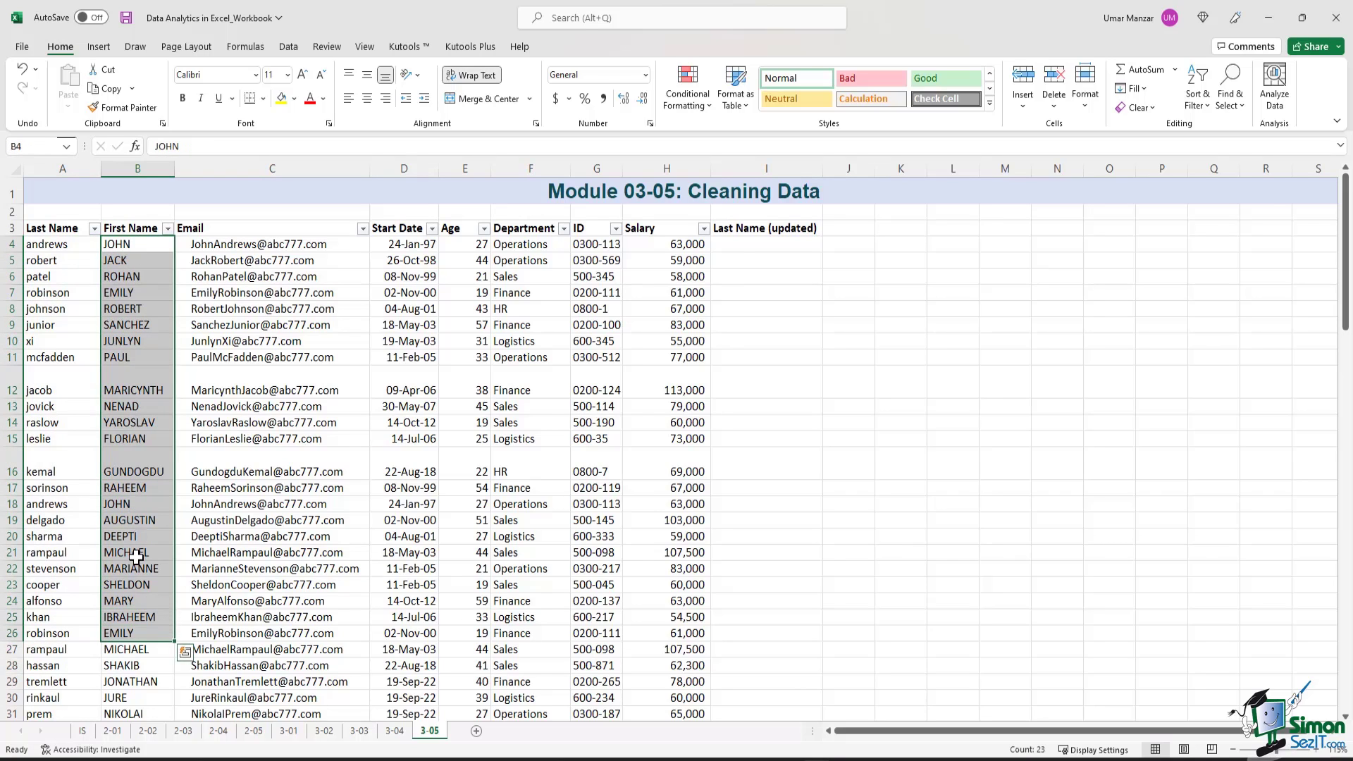
{"action": "left_click_drag", "start_coordinate": [55, 245], "coordinate": [67, 648]}
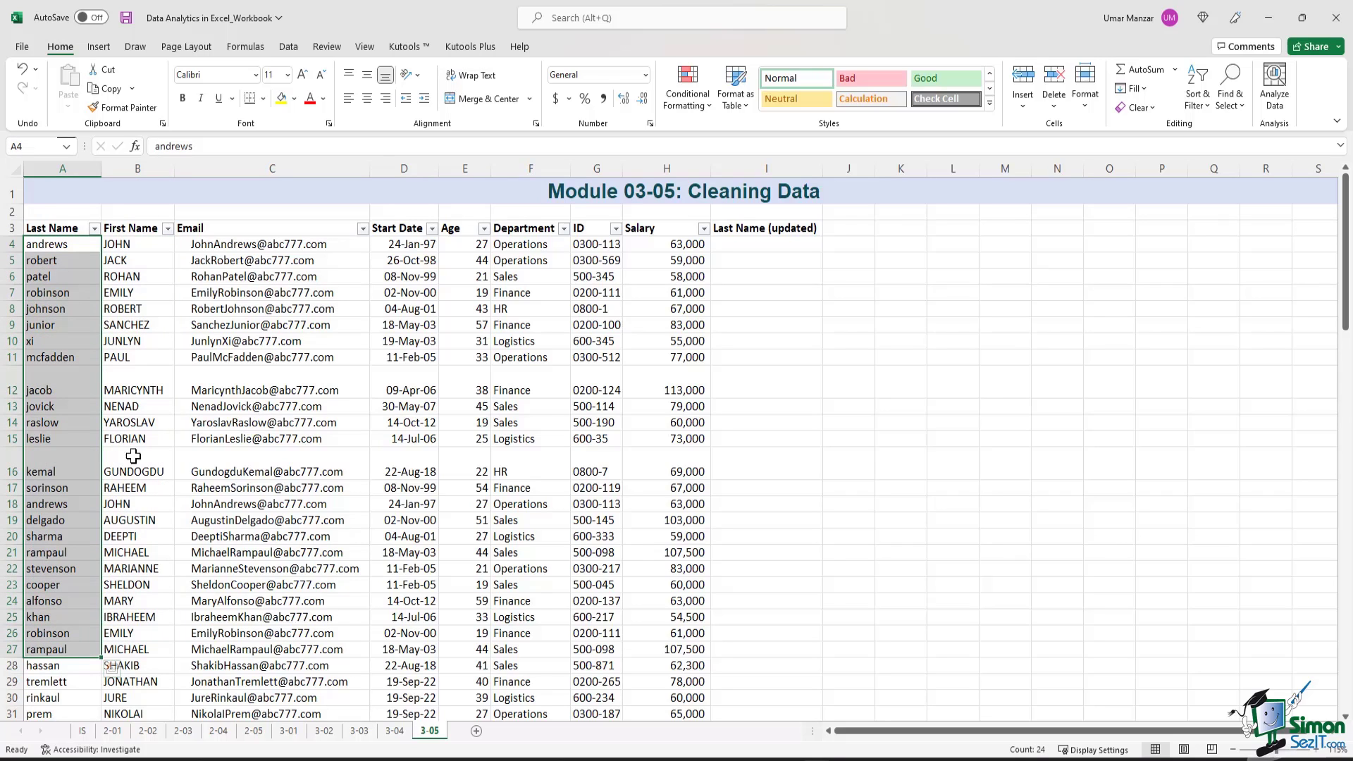
- Enter =UPPER(A4) in I4 and fill it down to row 56
{"action": "left_click", "coordinate": [732, 242]}
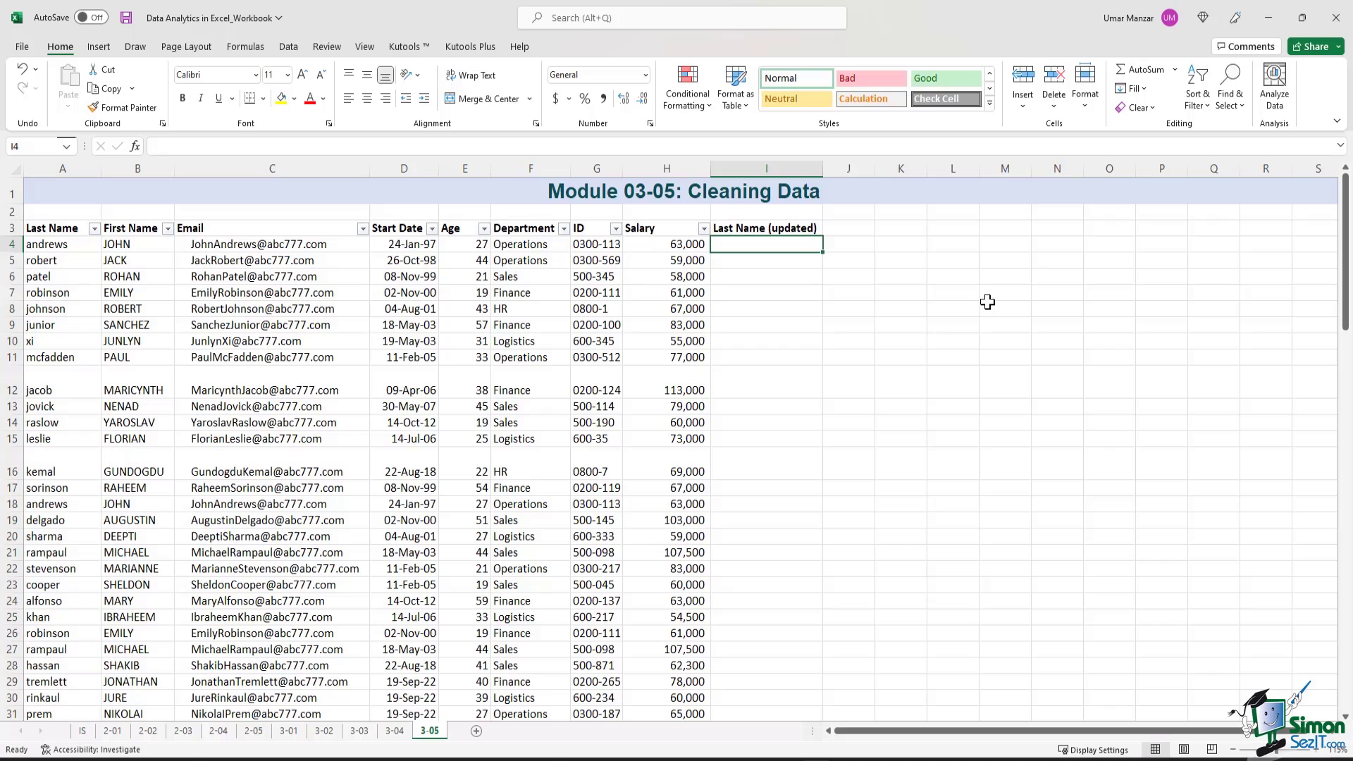
{"action": "type", "text": "="}
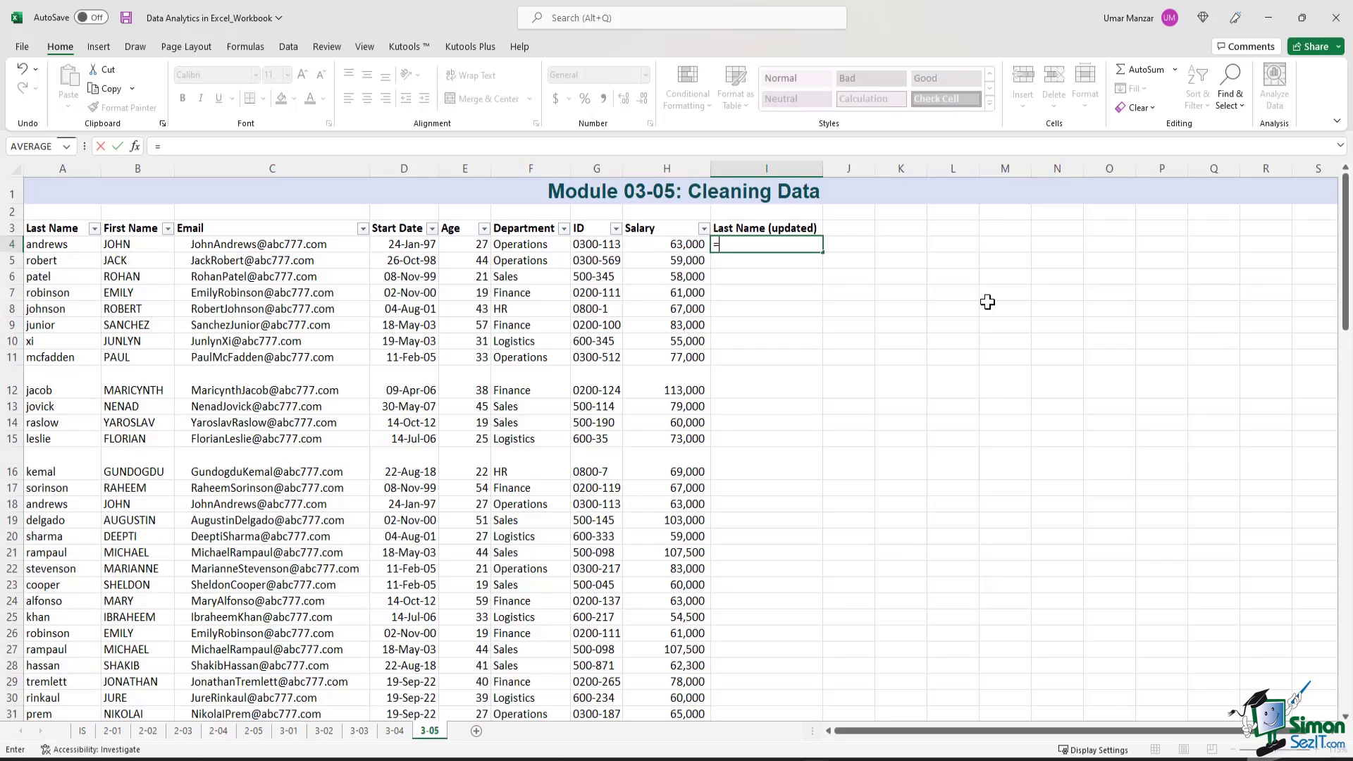
{"action": "type", "text": "upp"}
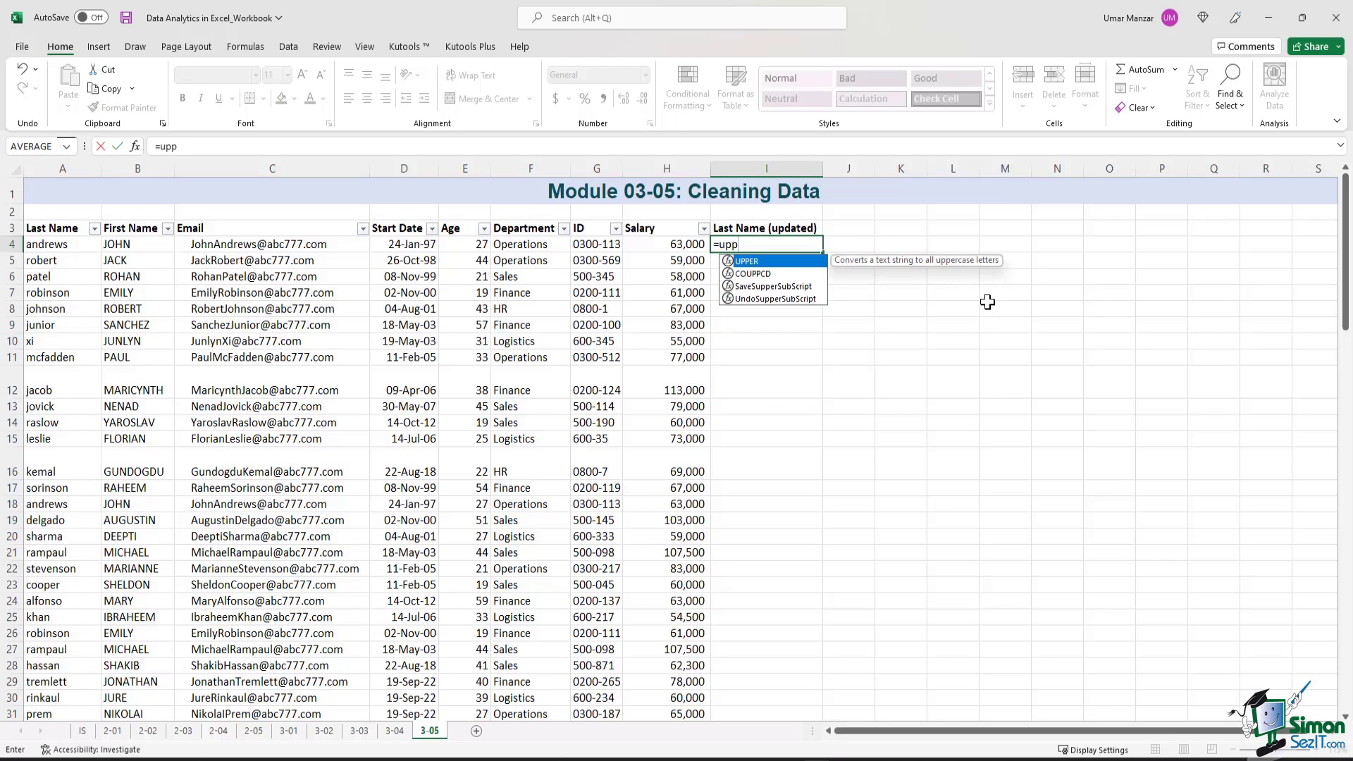
{"action": "type", "text": "er("}
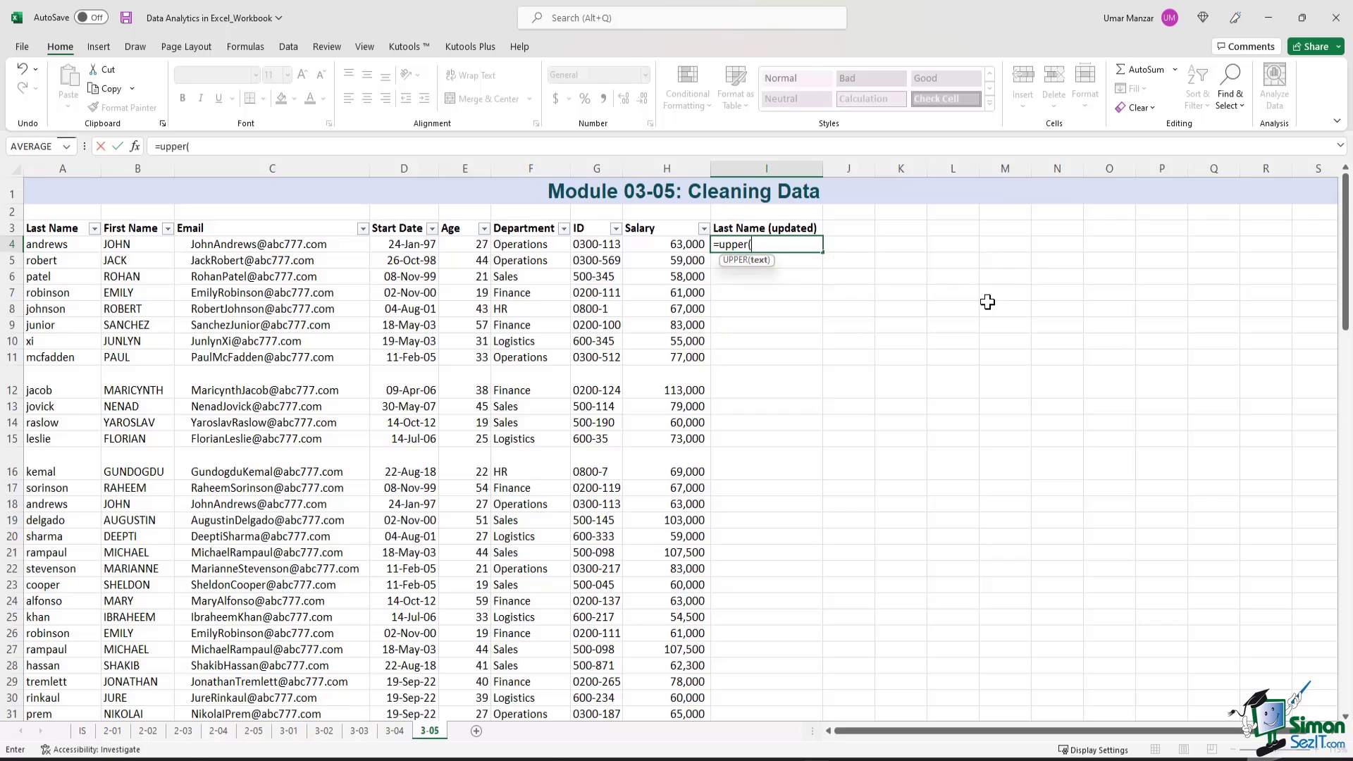
{"action": "left_click", "coordinate": [61, 244]}
{"action": "type", "text": ")"}
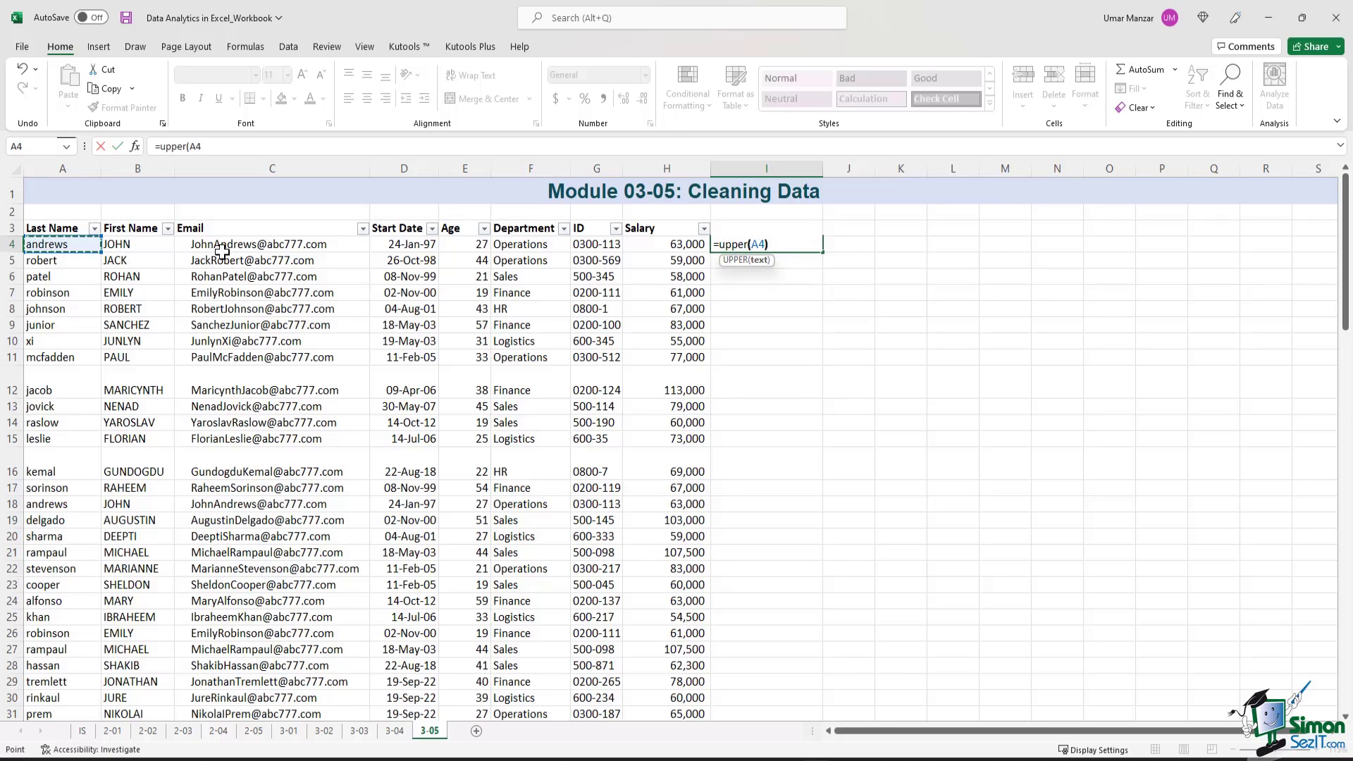
{"action": "key", "text": "ctrl+Return"}
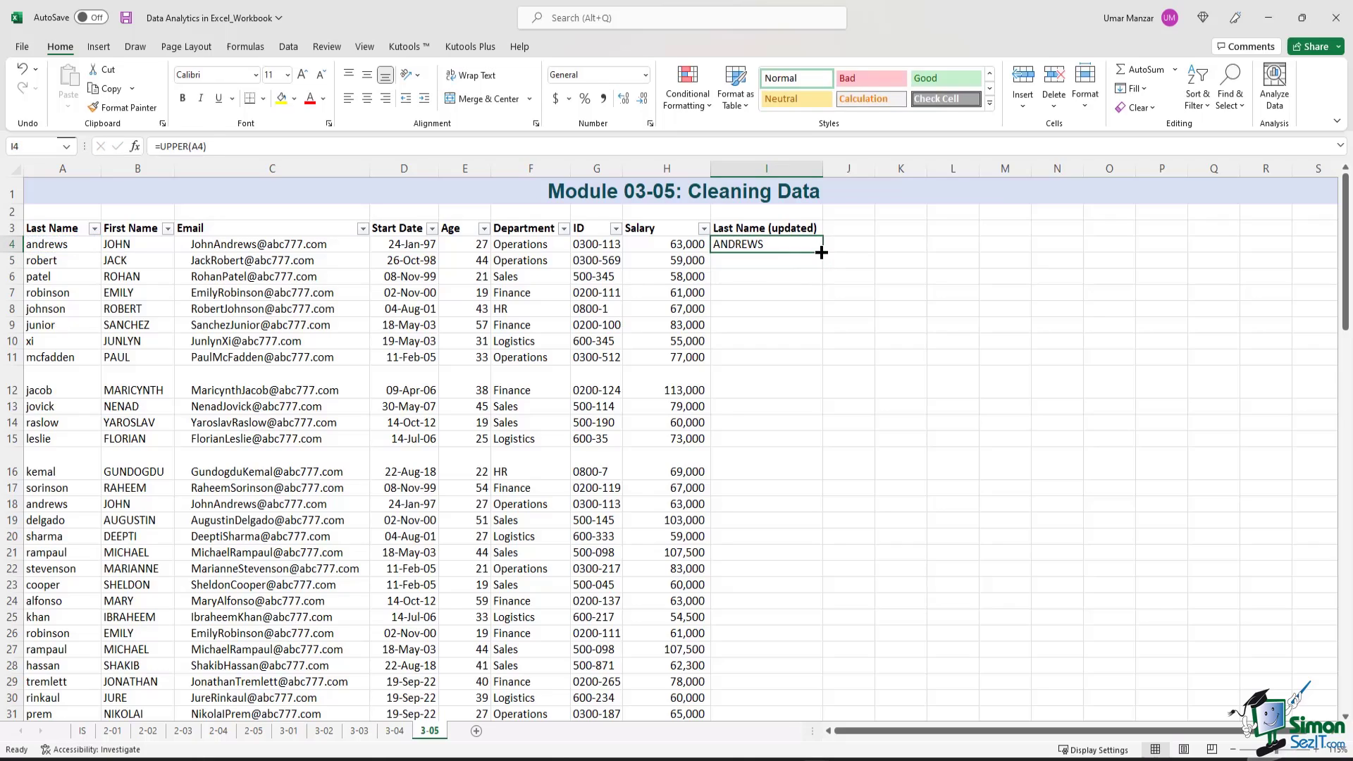
{"action": "left_click_drag", "start_coordinate": [821, 252], "coordinate": [803, 664]}
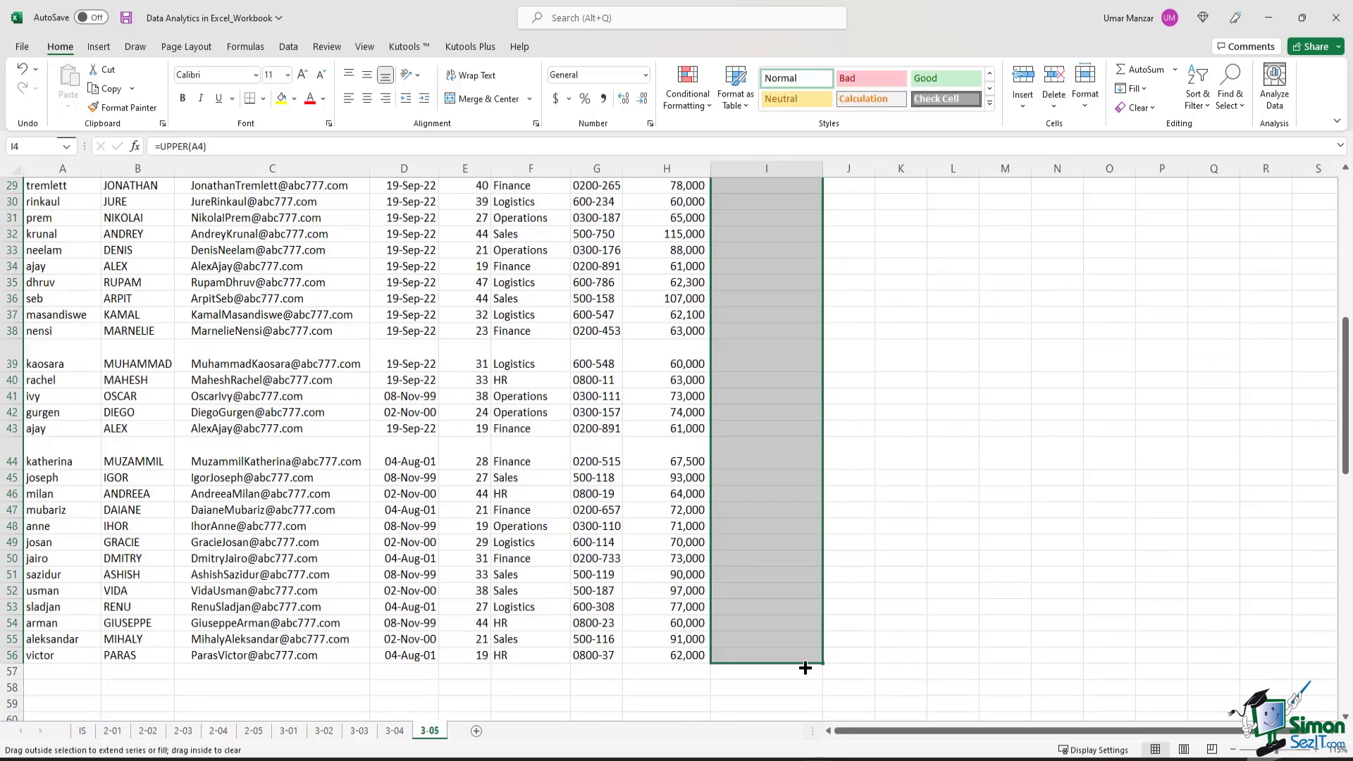
{"action": "scroll", "coordinate": [815, 456], "scroll_direction": "up", "scroll_amount": 9}
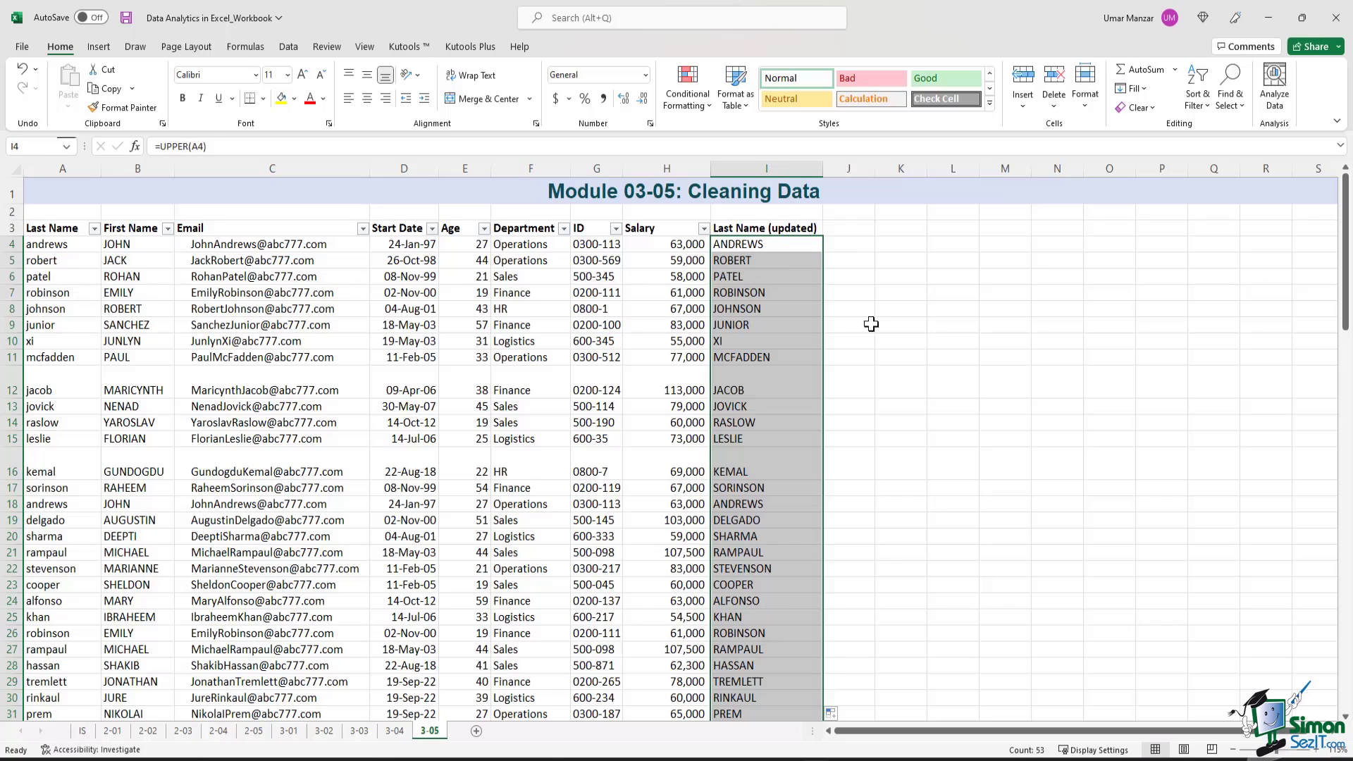
{"action": "left_click", "coordinate": [842, 227]}
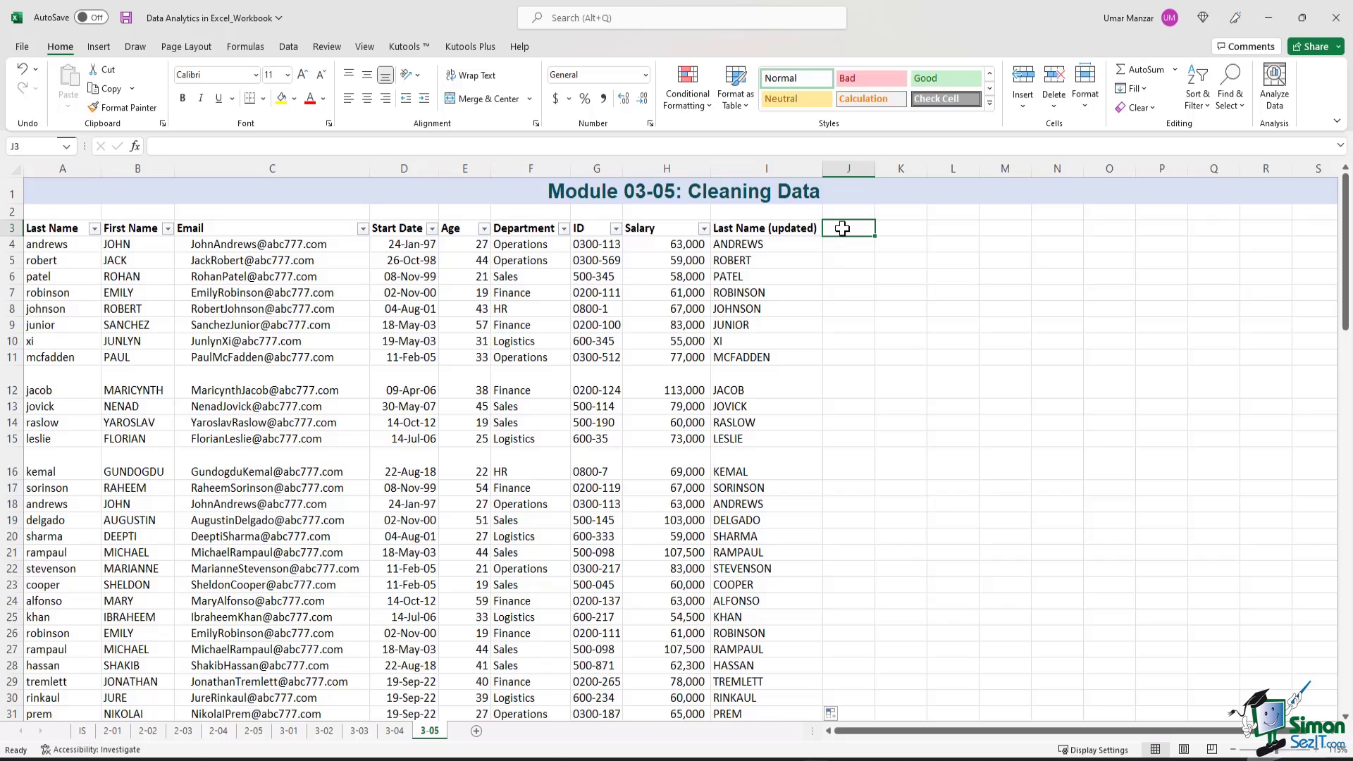
- Enter =PROPER(A4) in J4, fill it down to row 56 and autofit column J
{"action": "key", "text": "Down"}
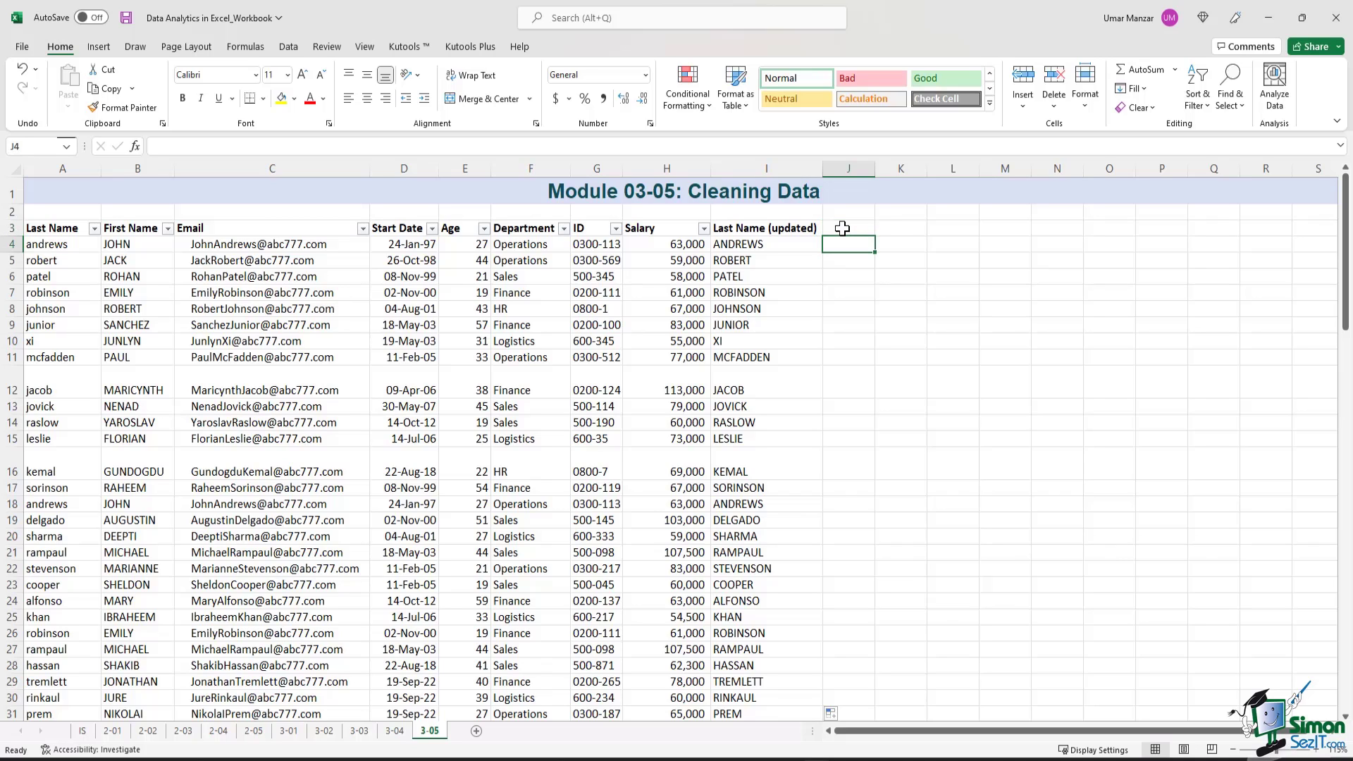
{"action": "type", "text": "=pr"}
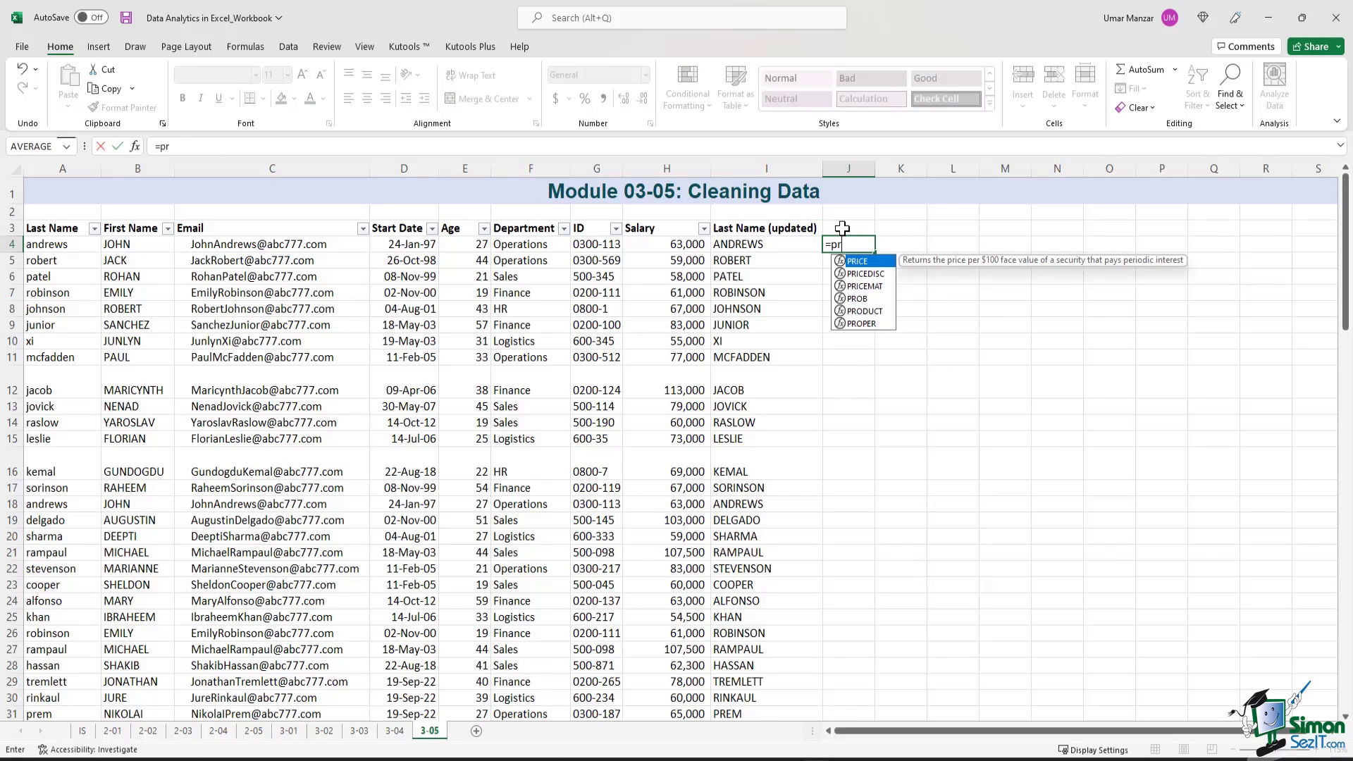
{"action": "type", "text": "oper("}
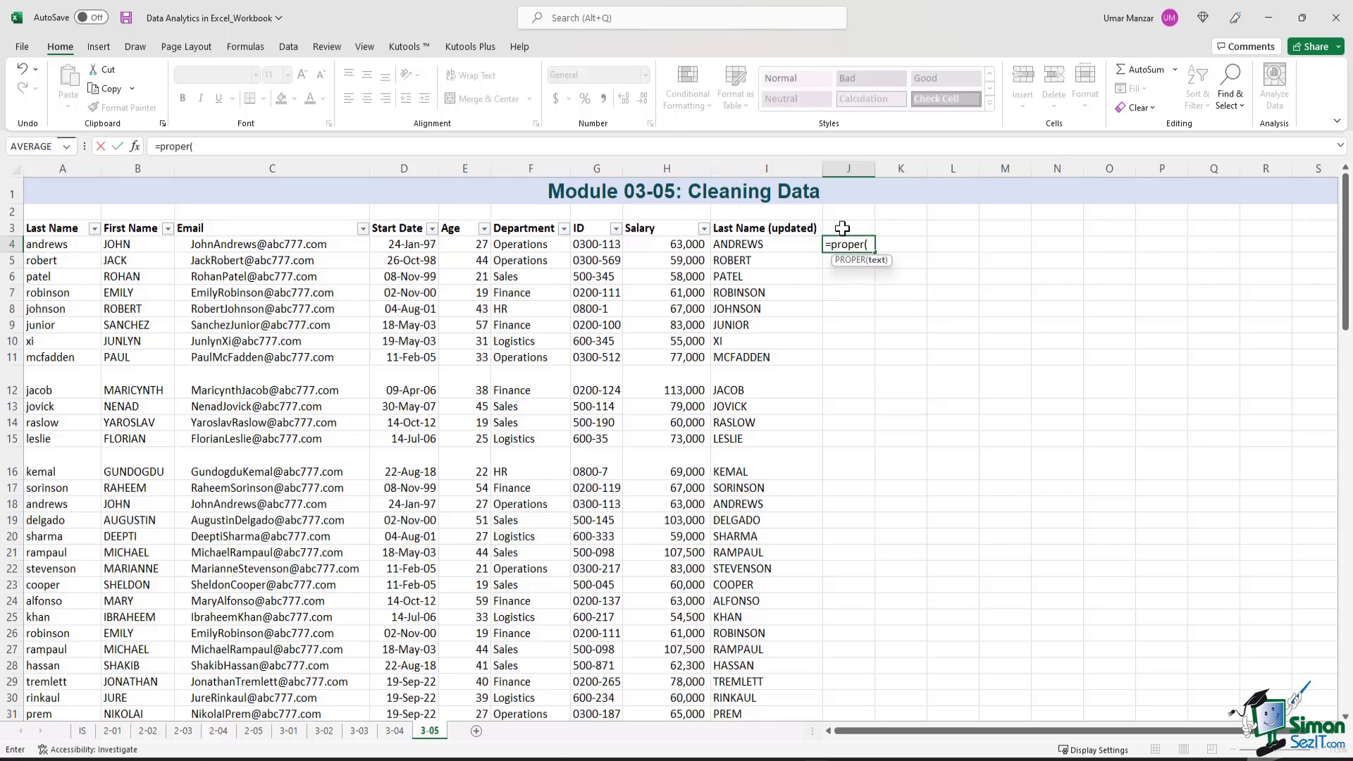
{"action": "left_click", "coordinate": [85, 243]}
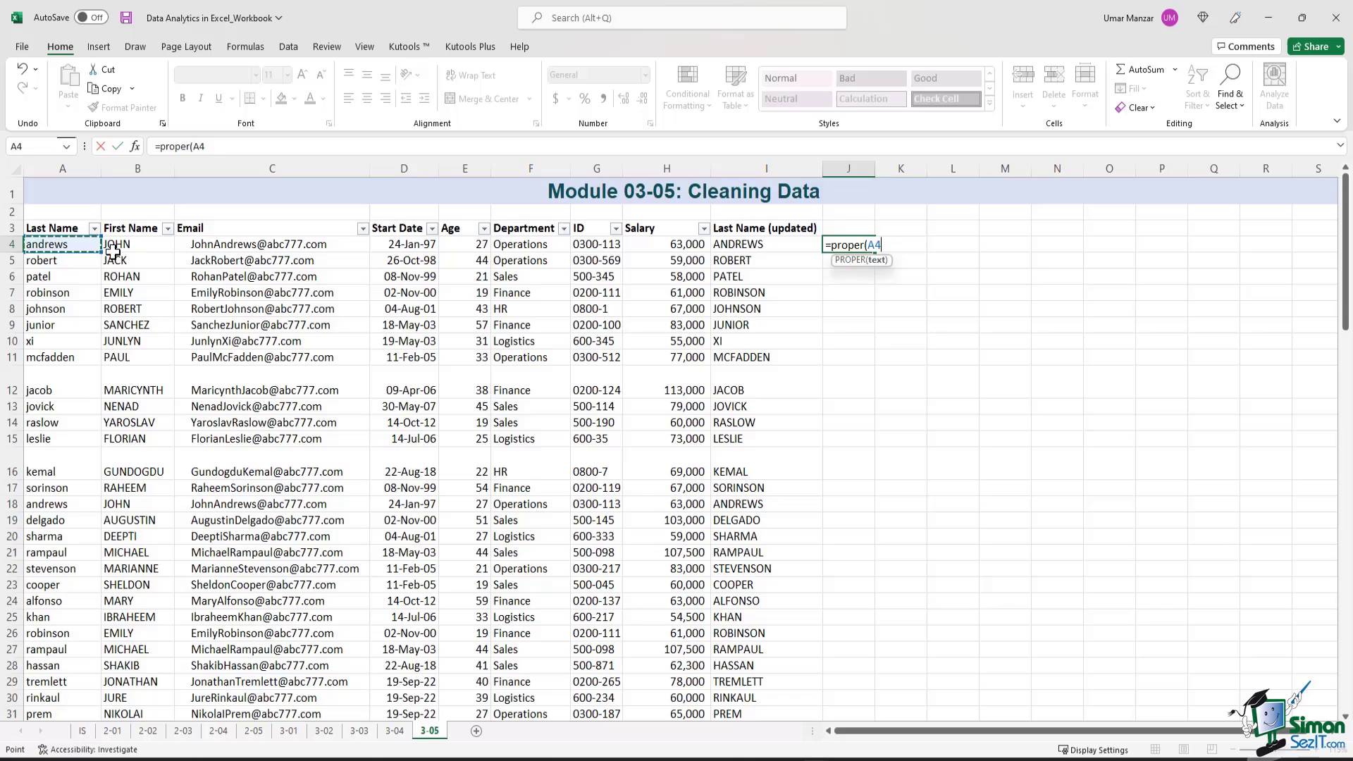
{"action": "type", "text": ")"}
{"action": "left_click", "coordinate": [117, 146]}
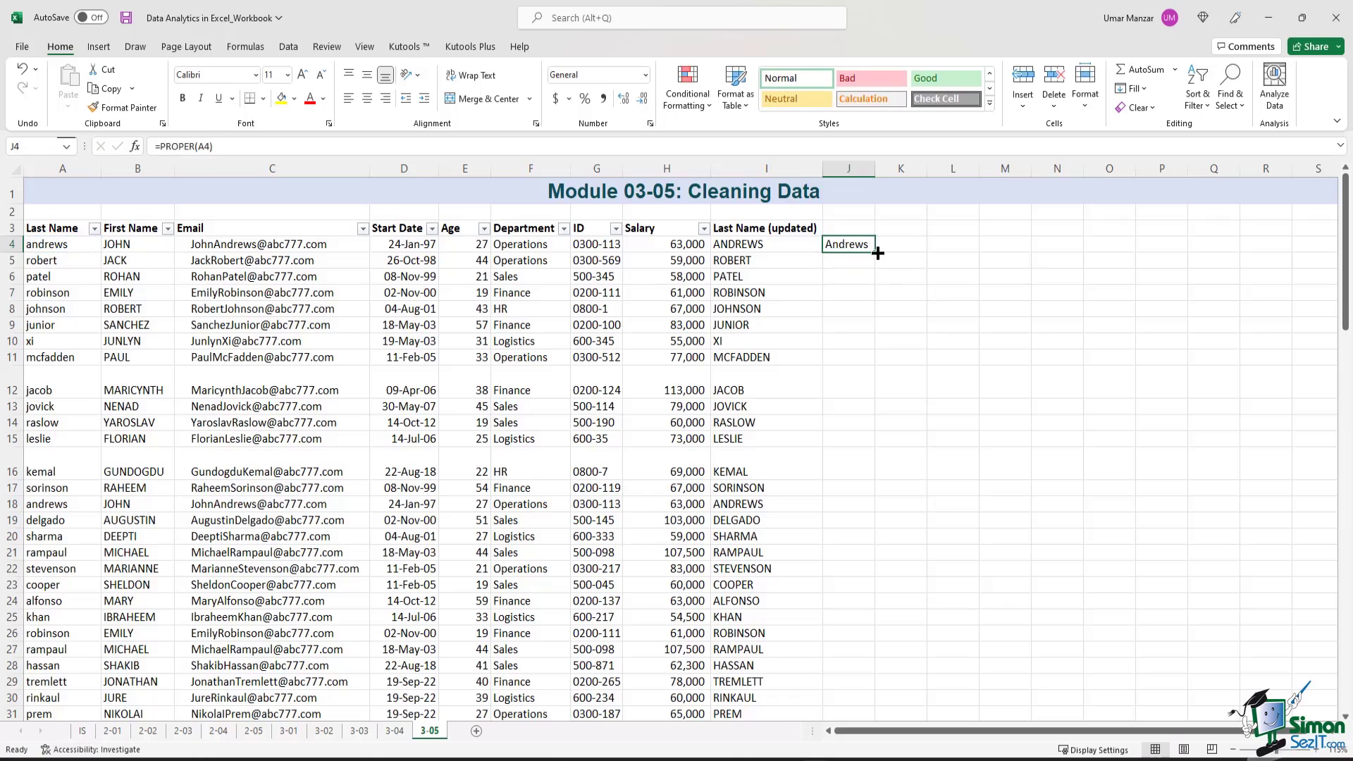
{"action": "left_click_drag", "start_coordinate": [876, 252], "coordinate": [857, 692]}
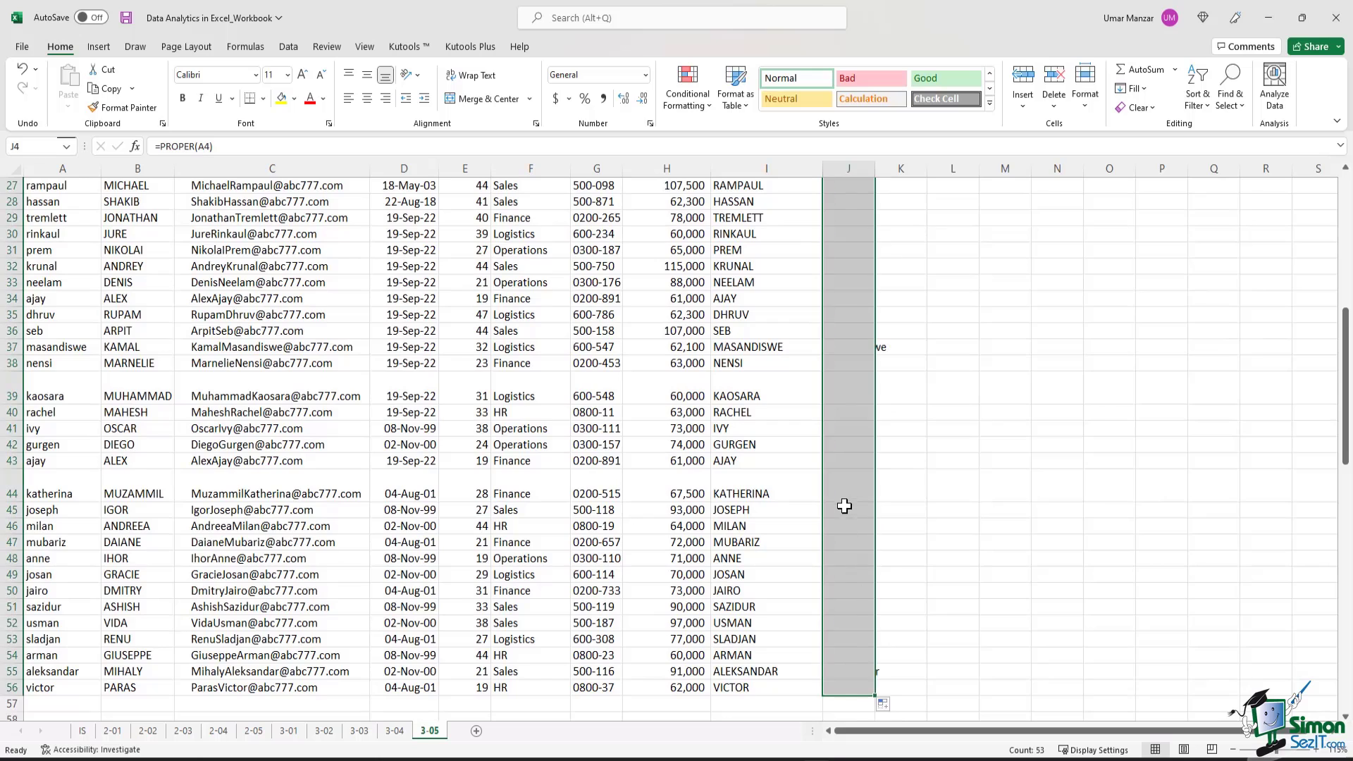
{"action": "scroll", "coordinate": [846, 507], "scroll_direction": "up", "scroll_amount": 9}
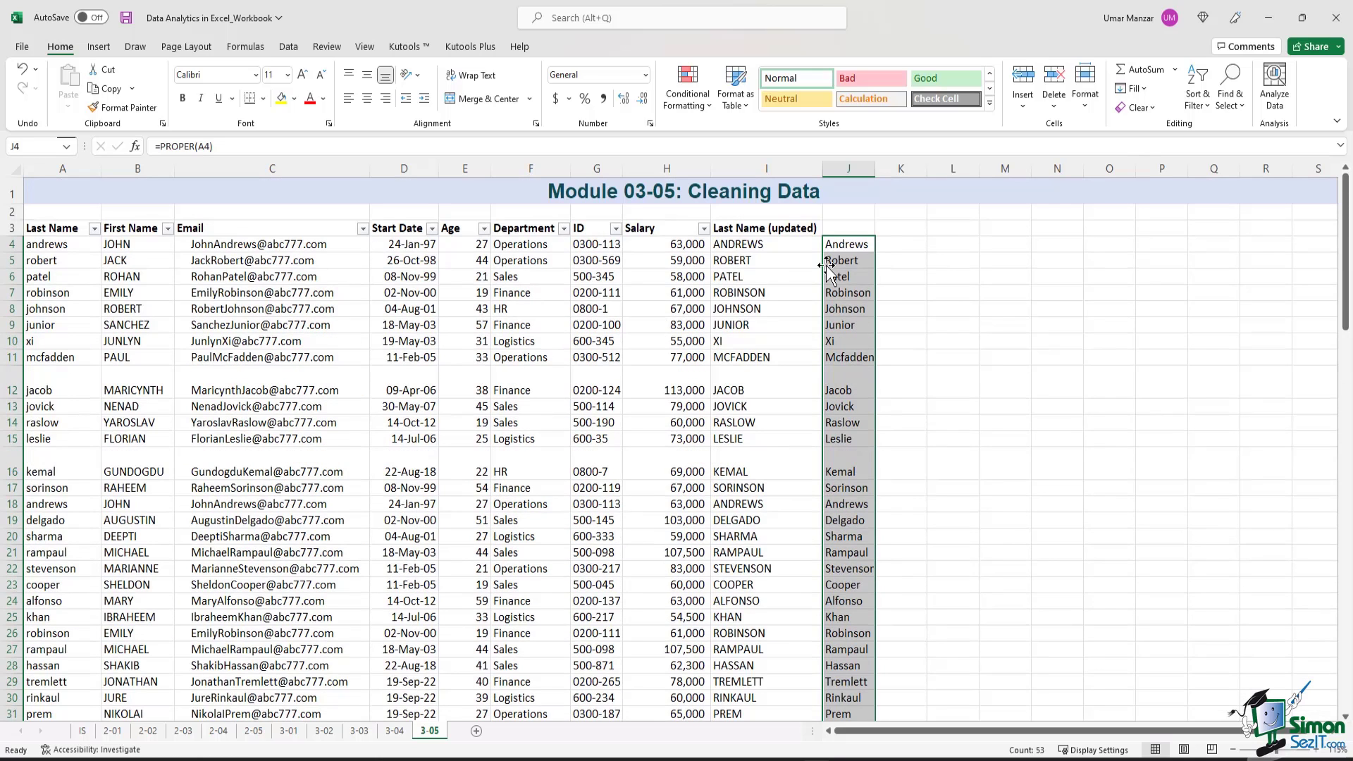
{"action": "double_click", "coordinate": [875, 168]}
- Label J3 with the header 'Last Name (Proper)'
{"action": "left_click", "coordinate": [857, 228]}
{"action": "type", "text": "Last N"}
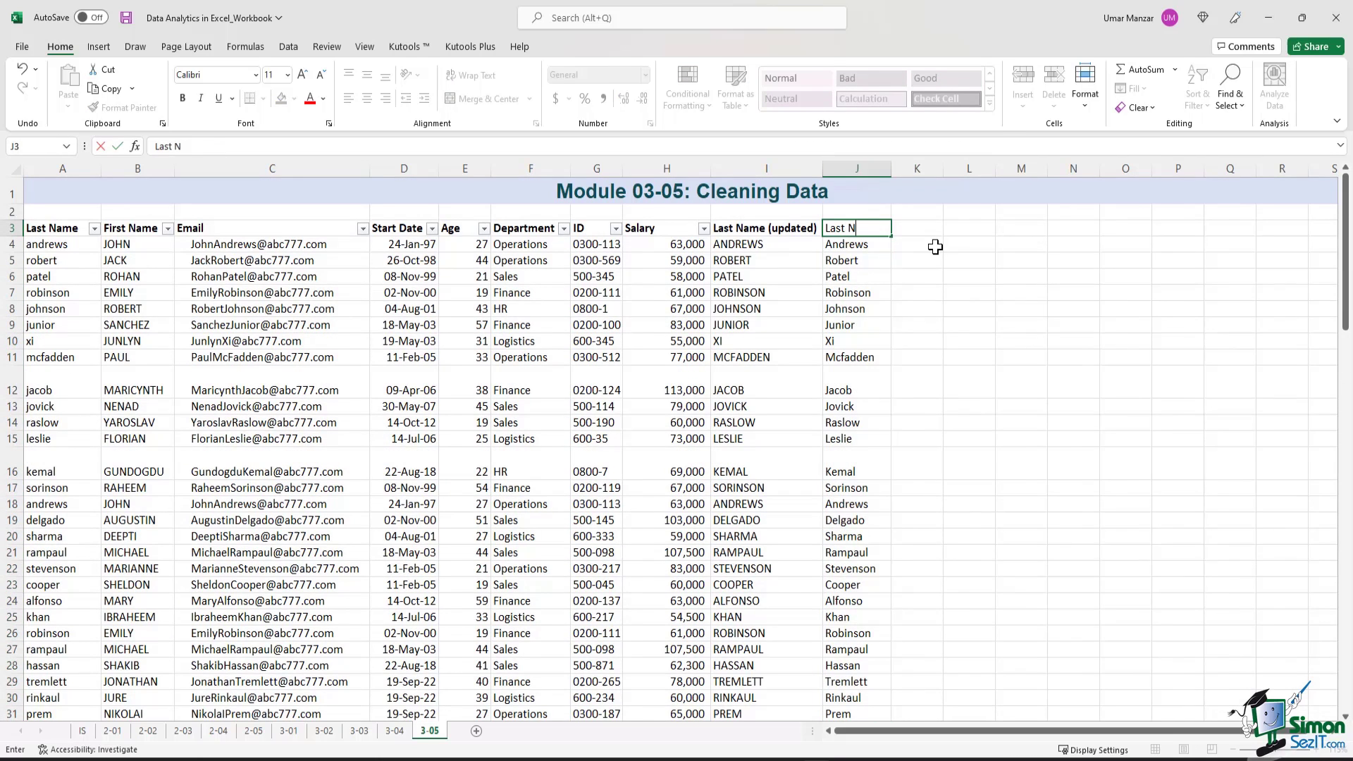
{"action": "type", "text": "ame (Proper"}
{"action": "key", "text": "Tab"}
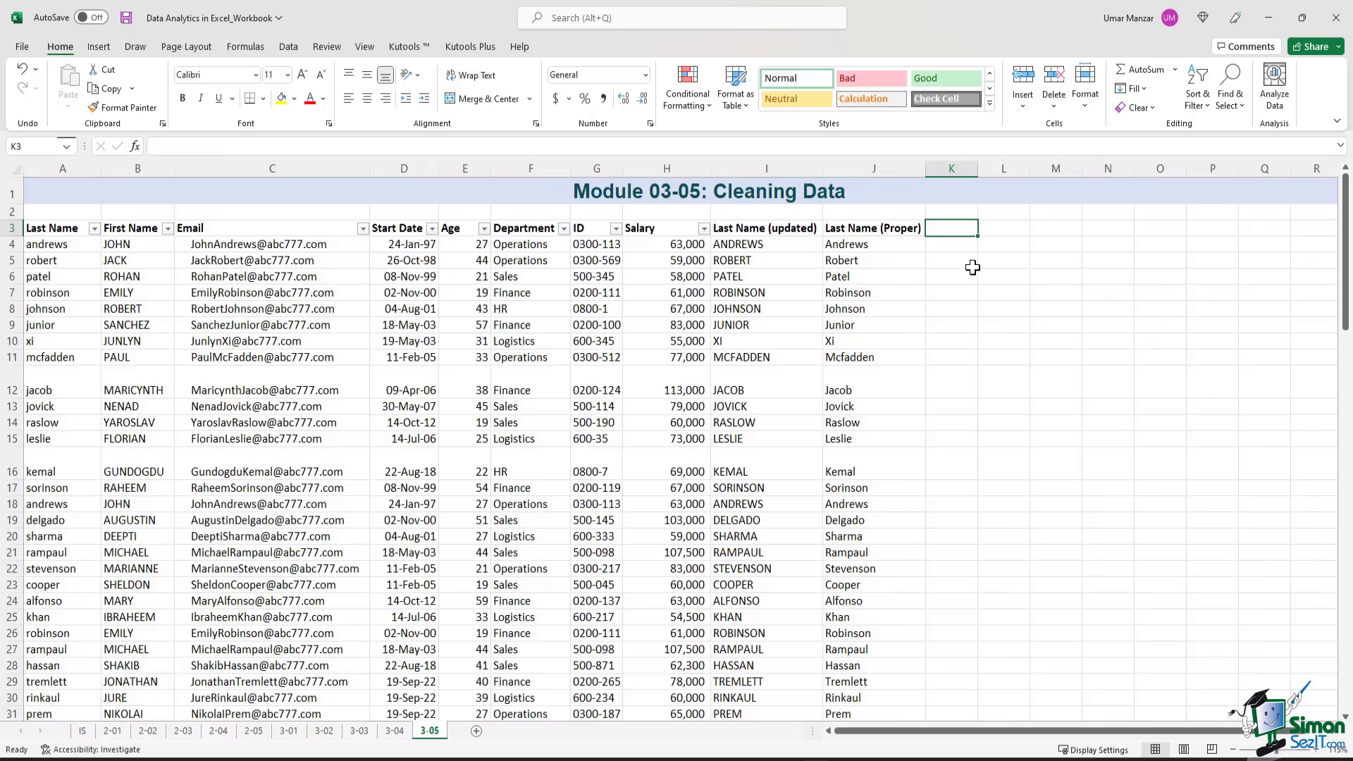
- Add the header 'First Name (Proper)' in K3 and enter =PROPER(B4) in K4
{"action": "type", "text": "Fir"}
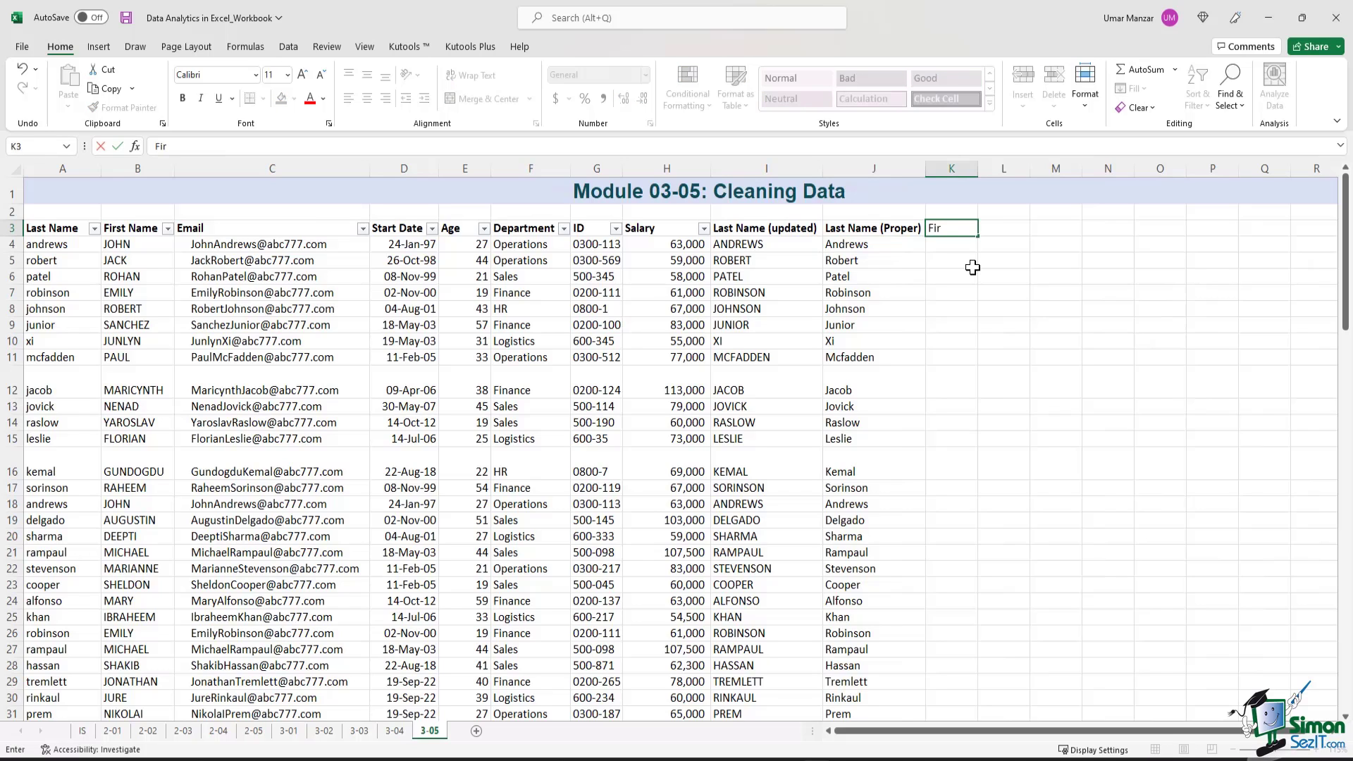
{"action": "type", "text": "st Name (Proper)"}
{"action": "key", "text": "Return"}
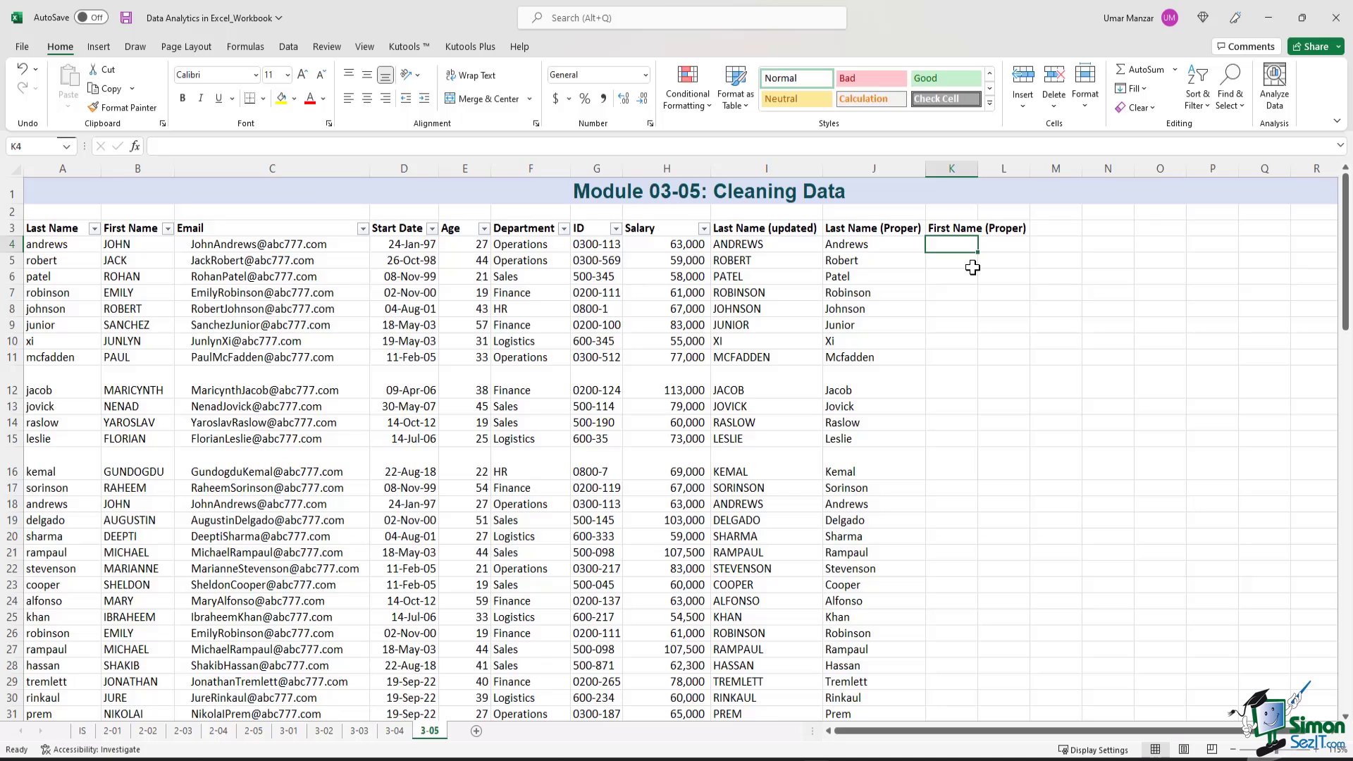
{"action": "type", "text": "=proper("}
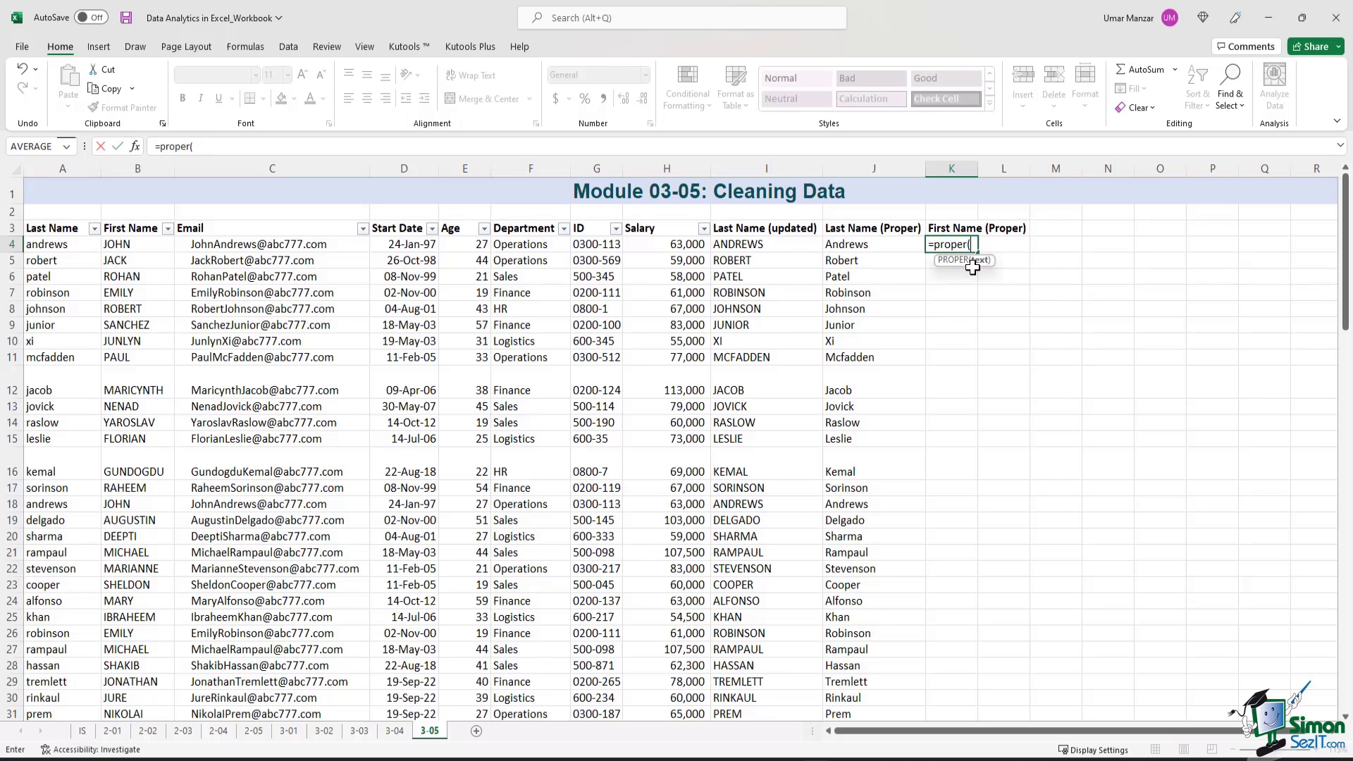
{"action": "left_click", "coordinate": [144, 243]}
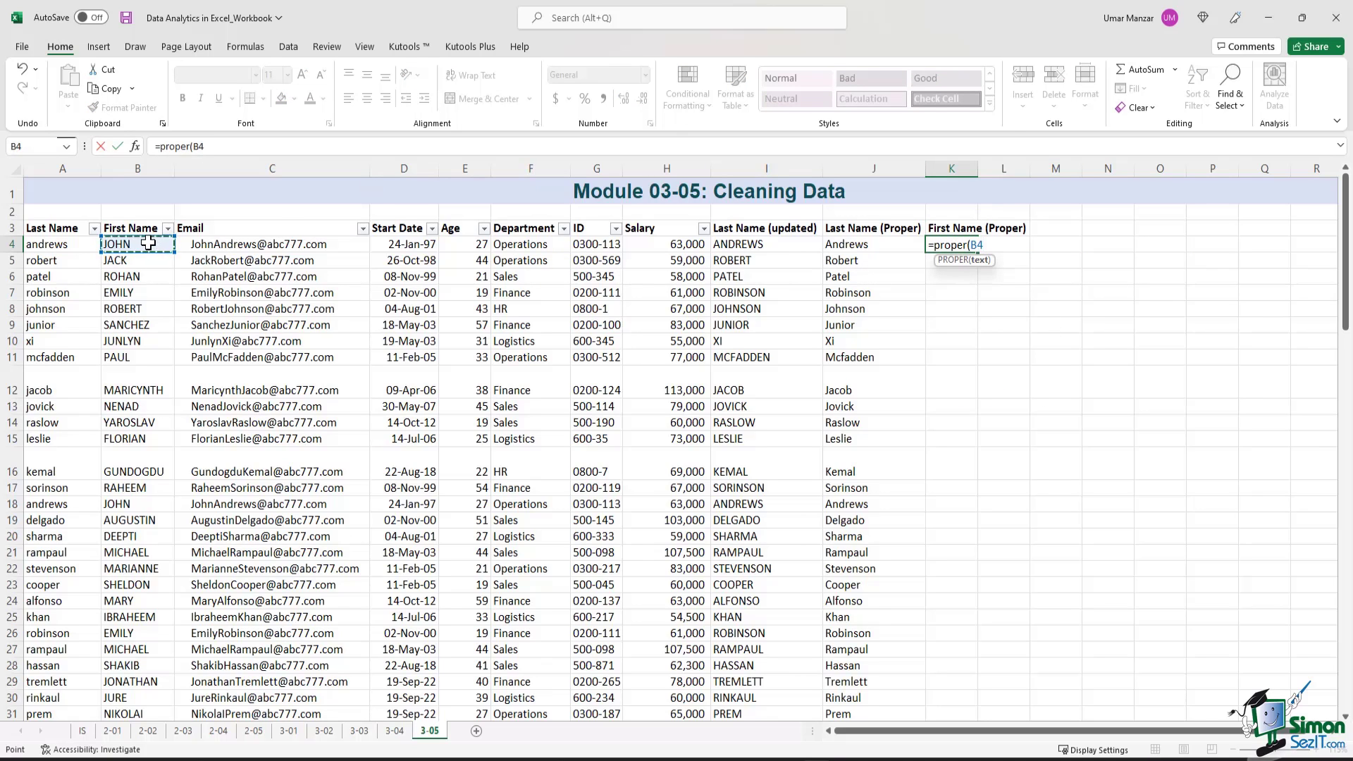
{"action": "type", "text": ")"}
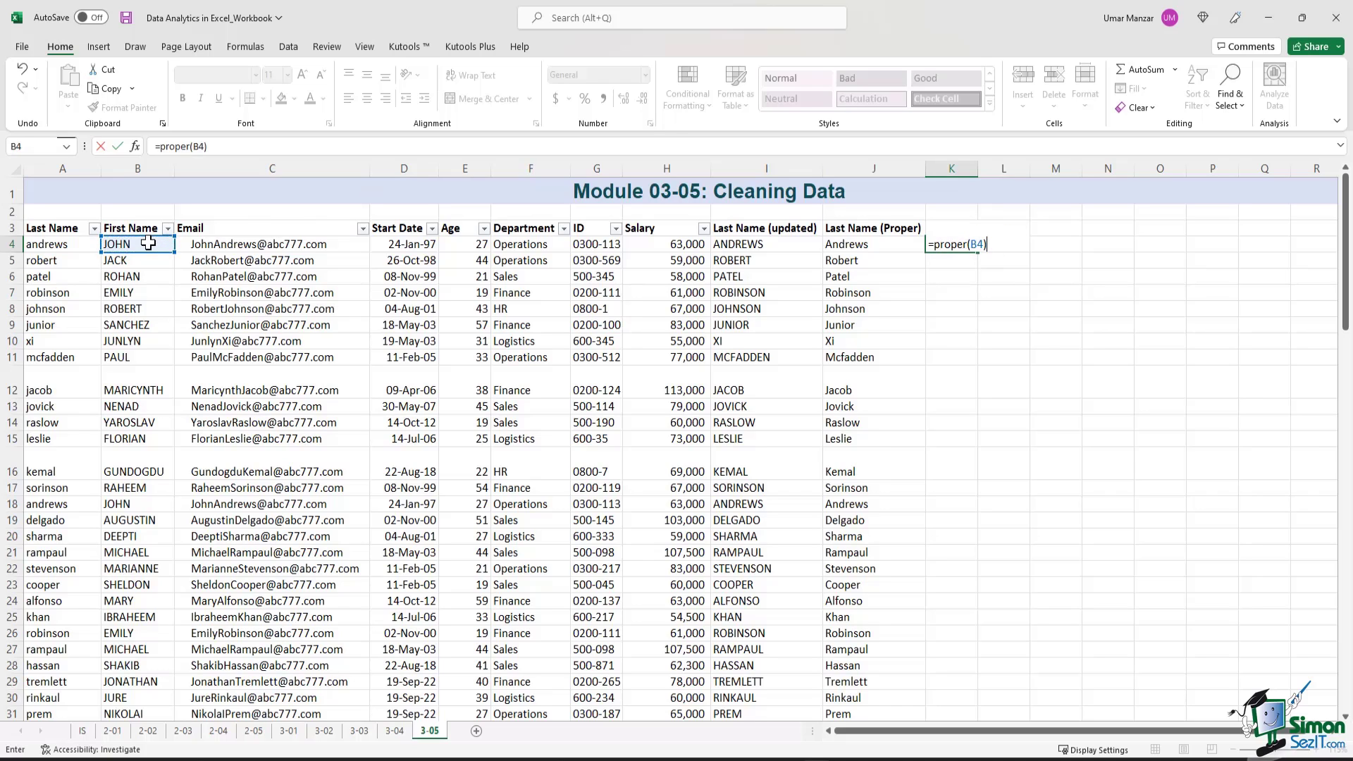
{"action": "key", "text": "Return"}
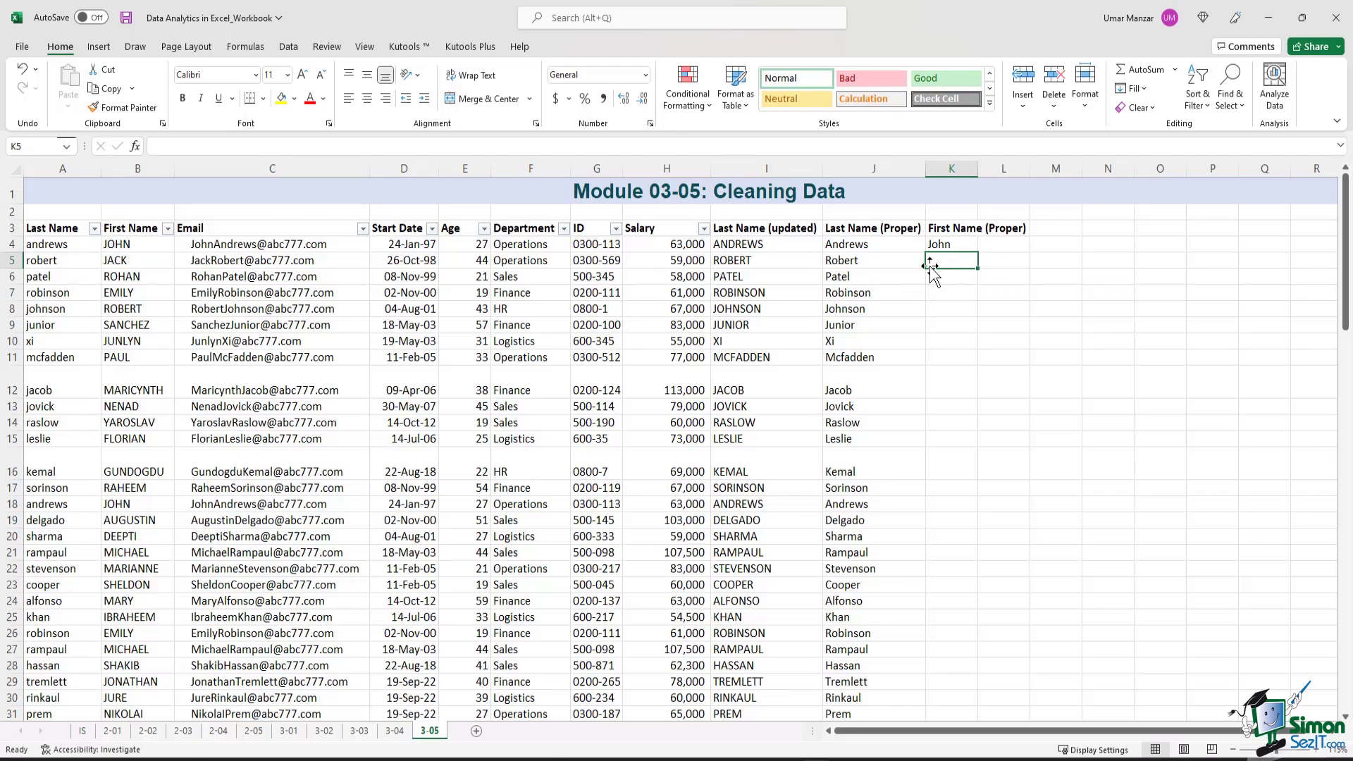
- Fill the K4 formula down column K to row 56 and review both Proper headings
{"action": "left_click", "coordinate": [952, 244]}
{"action": "left_click_drag", "start_coordinate": [978, 253], "coordinate": [955, 707]}
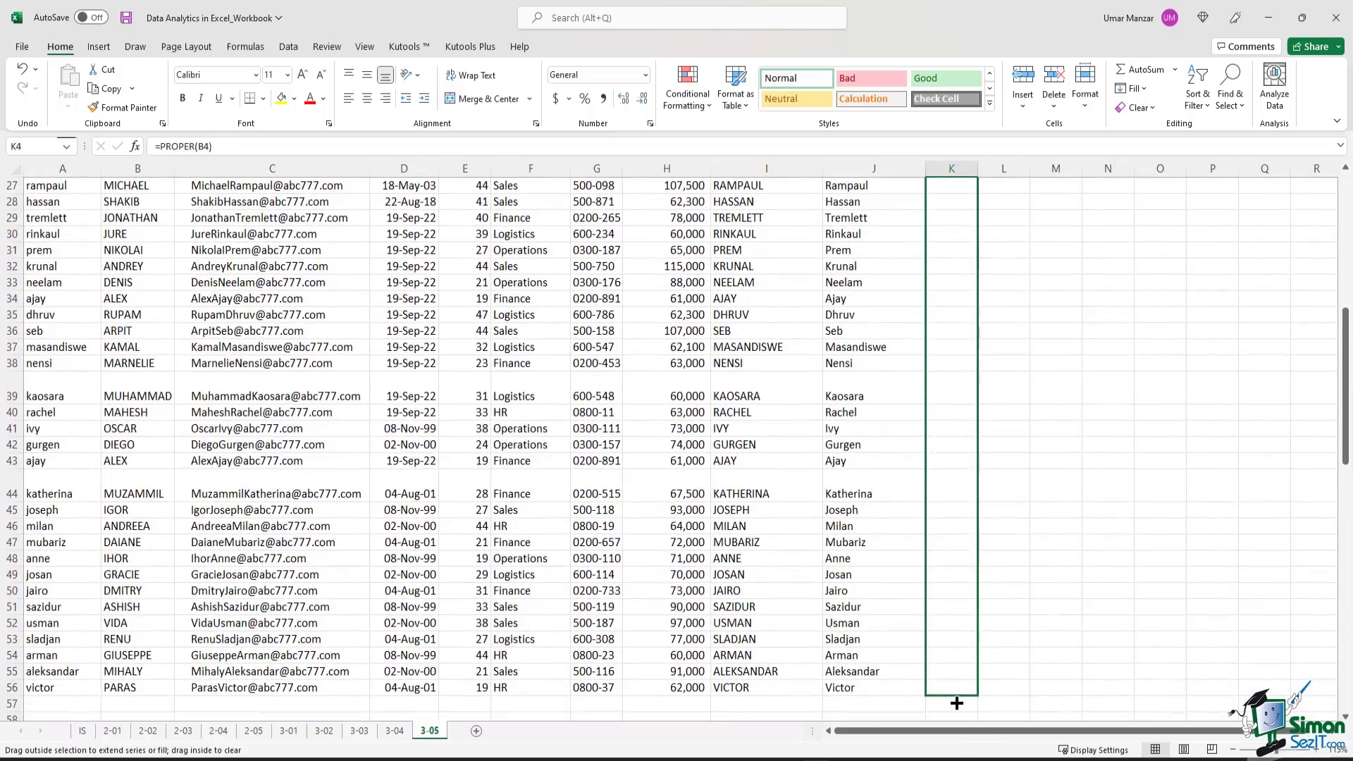
{"action": "left_click", "coordinate": [1043, 531]}
{"action": "scroll", "coordinate": [1042, 532], "scroll_direction": "up", "scroll_amount": 5}
{"action": "scroll", "coordinate": [1043, 532], "scroll_direction": "up", "scroll_amount": 4}
{"action": "left_click", "coordinate": [951, 243]}
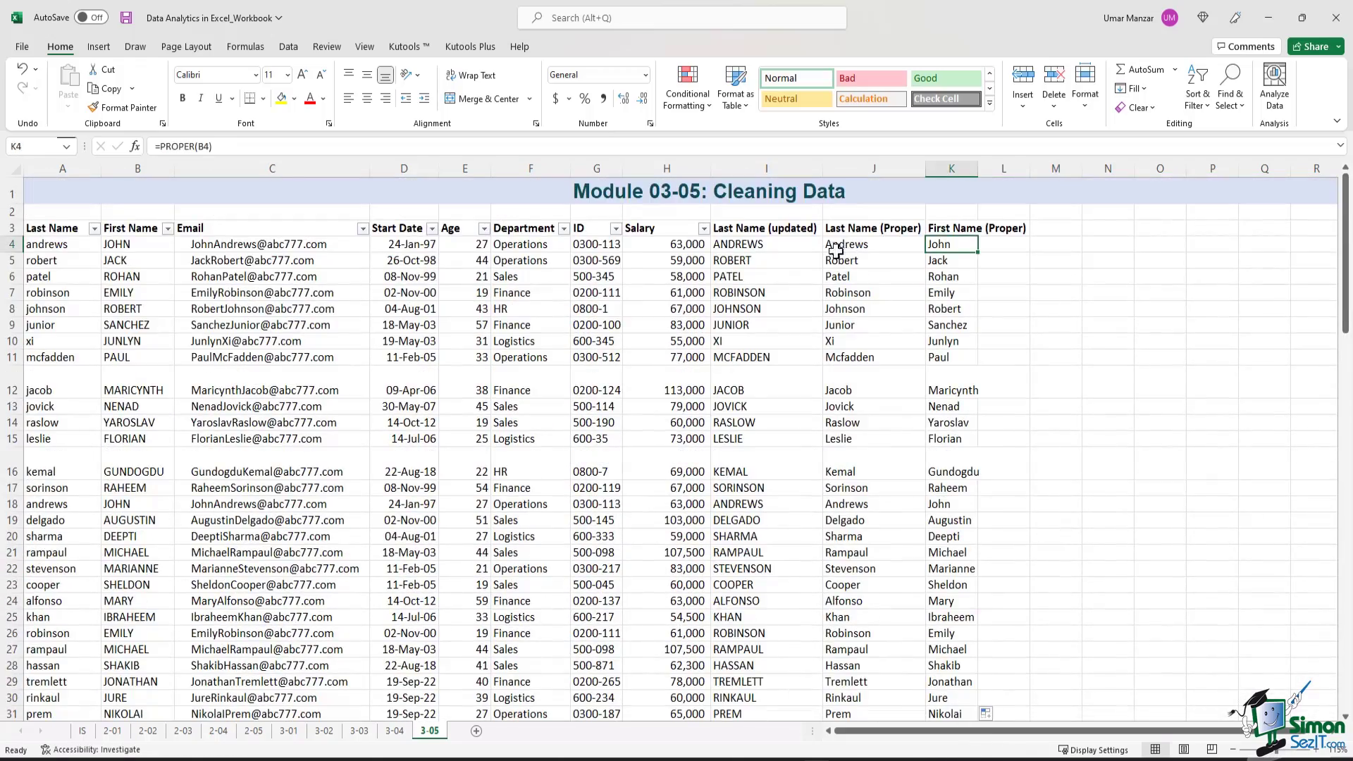
{"action": "left_click", "coordinate": [869, 232]}
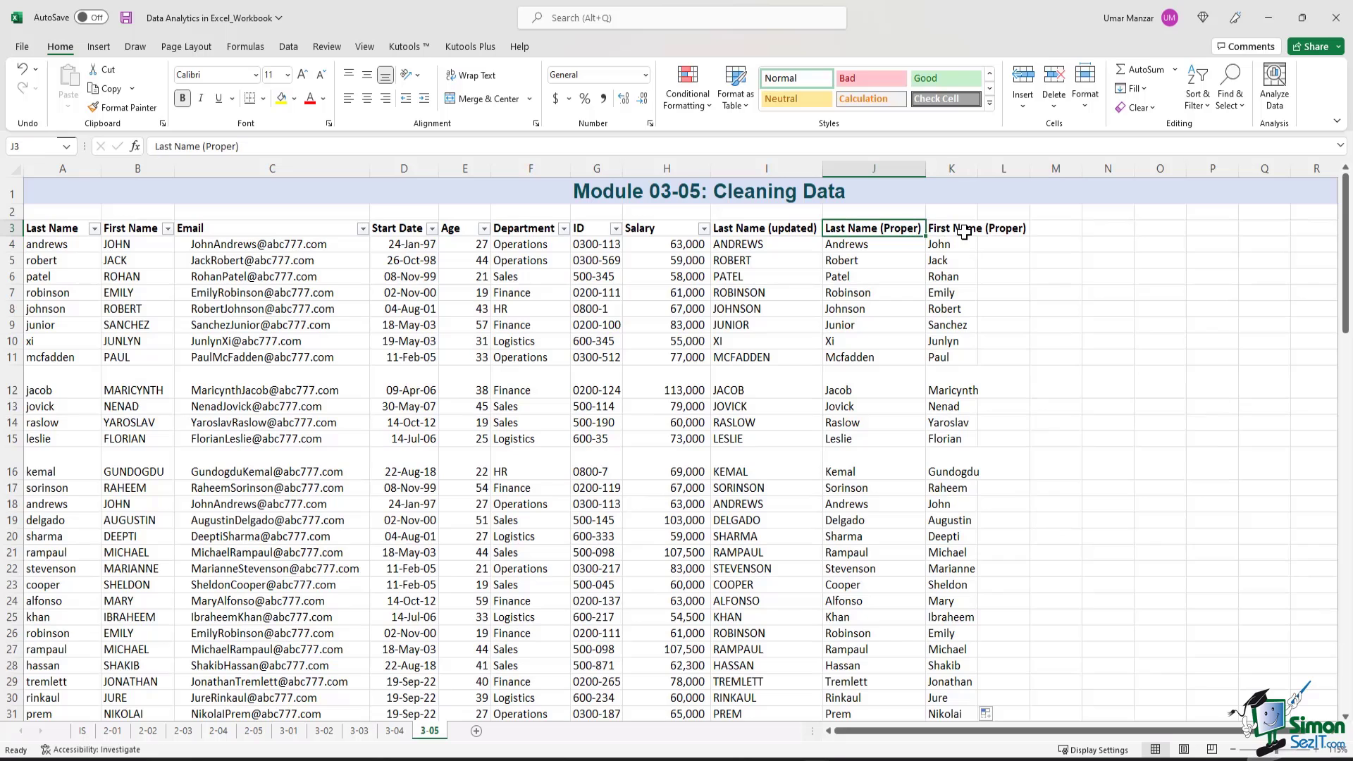
{"action": "left_click", "coordinate": [964, 232]}
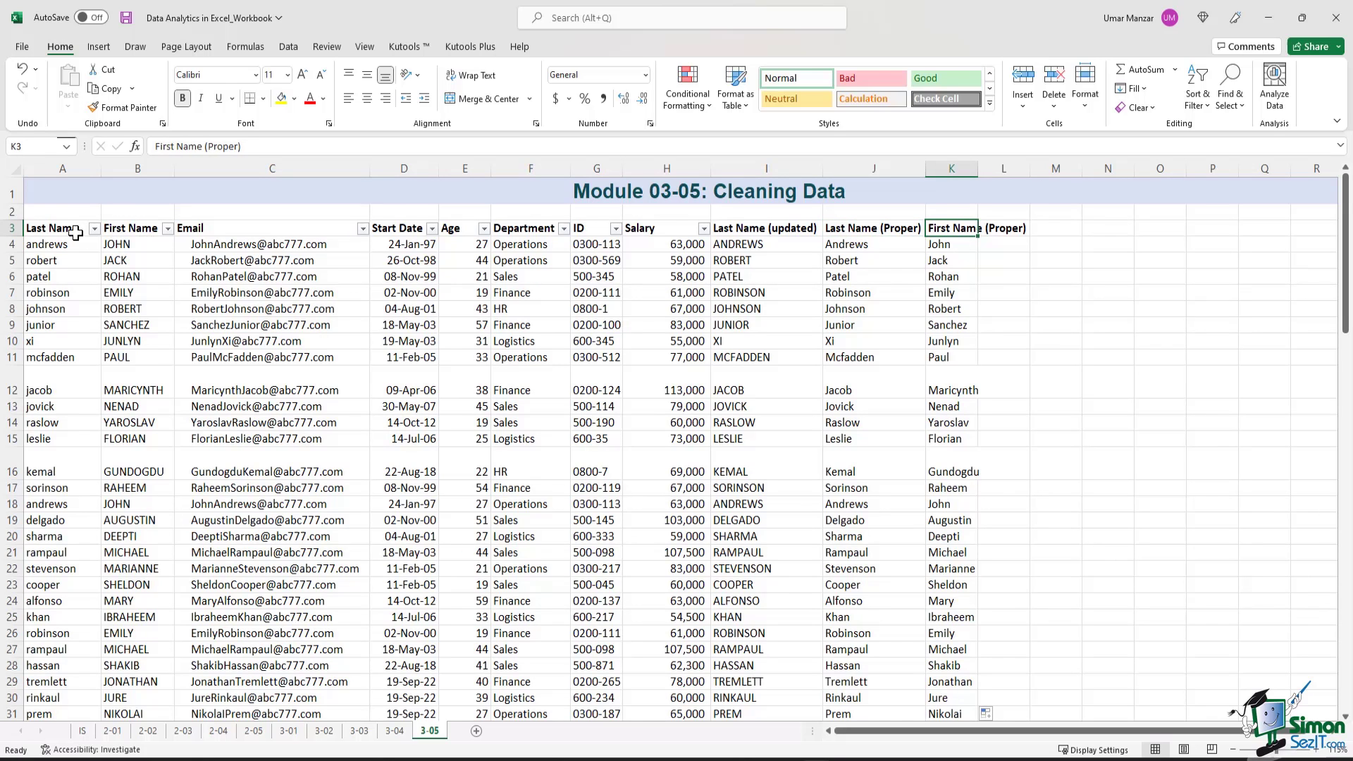
- Select the Email column from C3 down to the last employee row
{"action": "left_click", "coordinate": [287, 342]}
{"action": "key", "text": "ctrl+Up"}
{"action": "key", "text": "ctrl+shift+Down"}
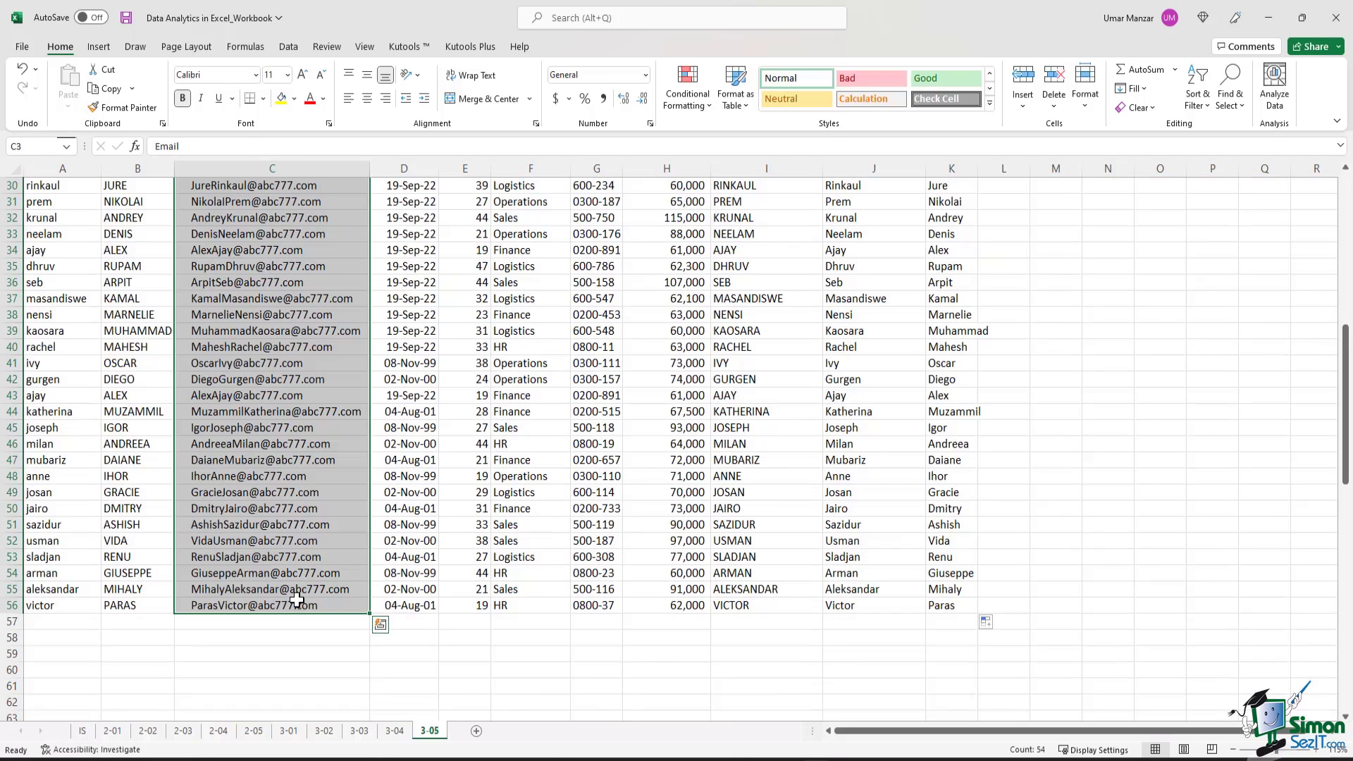
- Inspect an email in the formula bar to reveal its stray spaces
{"action": "scroll", "coordinate": [297, 599], "scroll_direction": "up", "scroll_amount": 10}
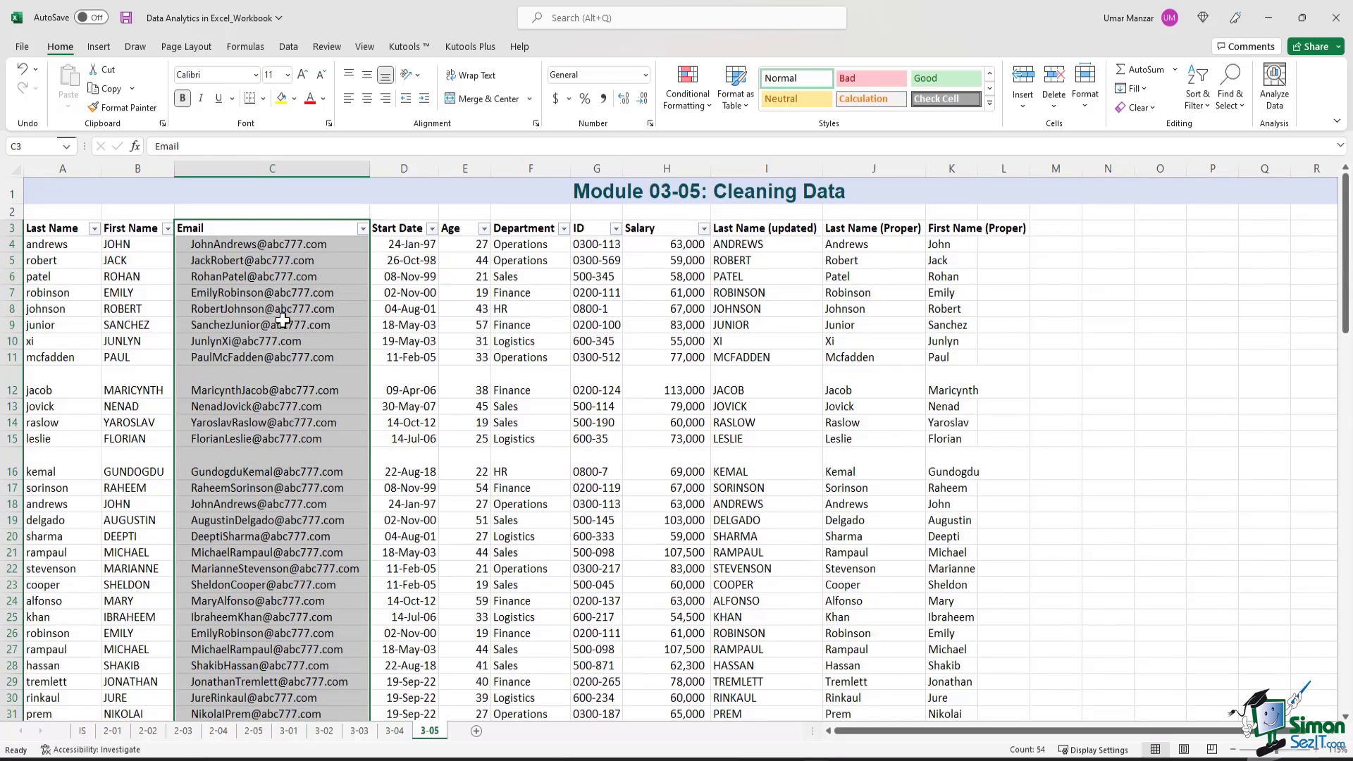
{"action": "left_click", "coordinate": [285, 274]}
{"action": "left_click", "coordinate": [314, 148]}
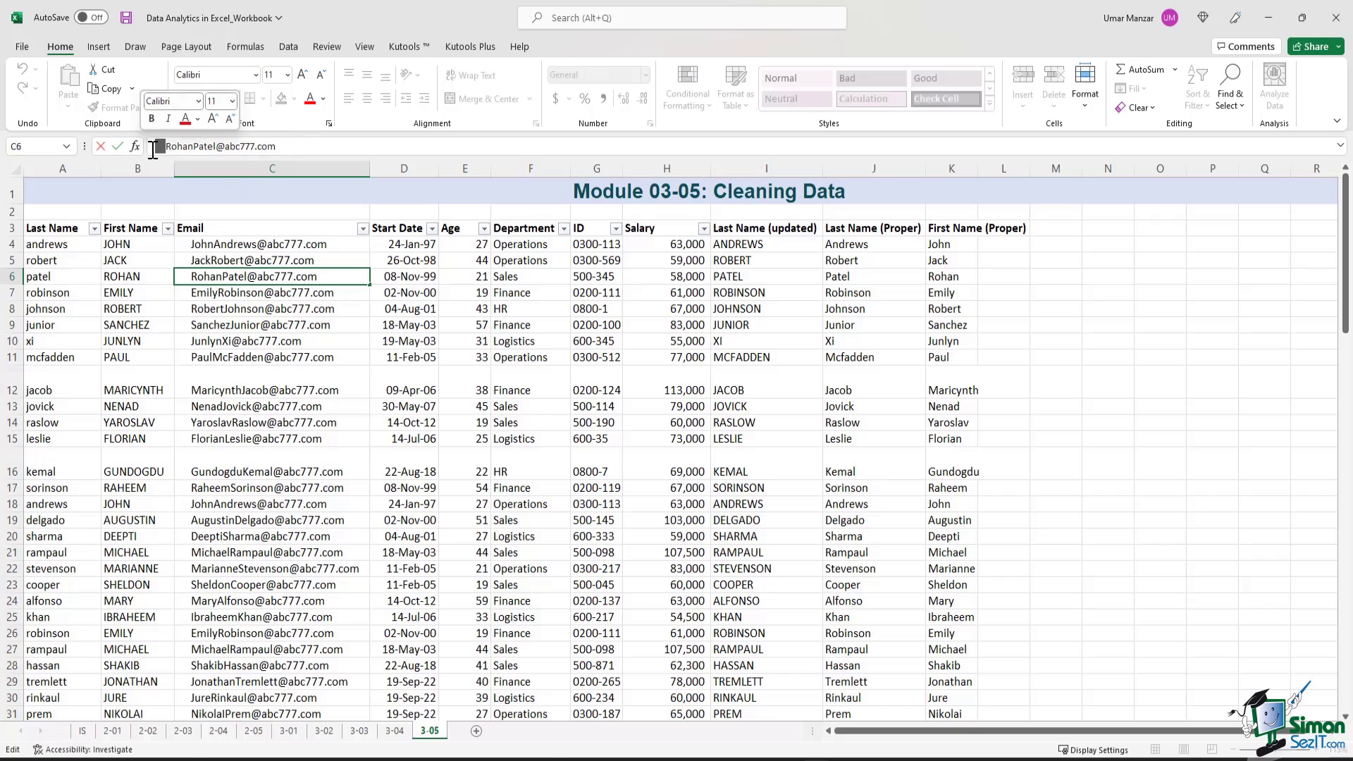
{"action": "left_click_drag", "start_coordinate": [284, 147], "coordinate": [279, 149]}
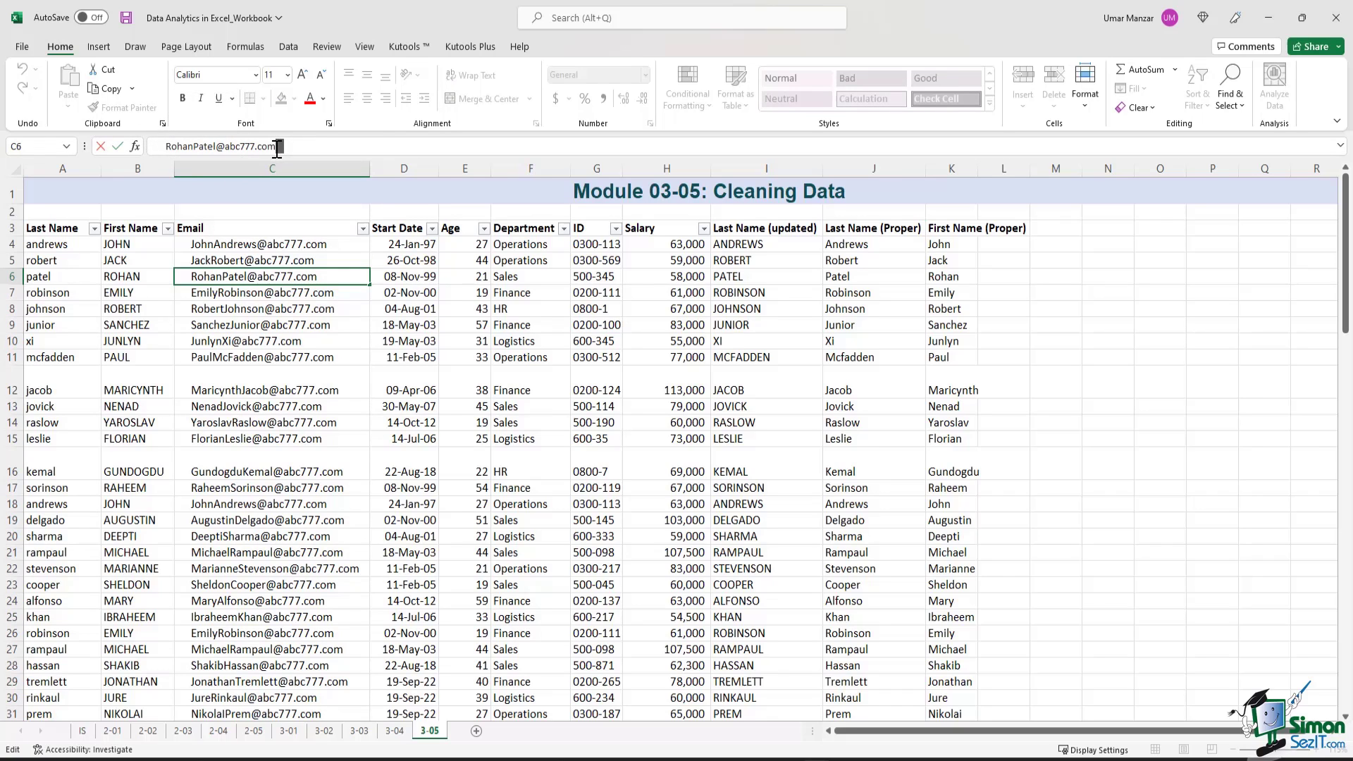
- Add the heading 'E-mail (updated)' in L3 and autofit column L
{"action": "left_click", "coordinate": [1004, 227]}
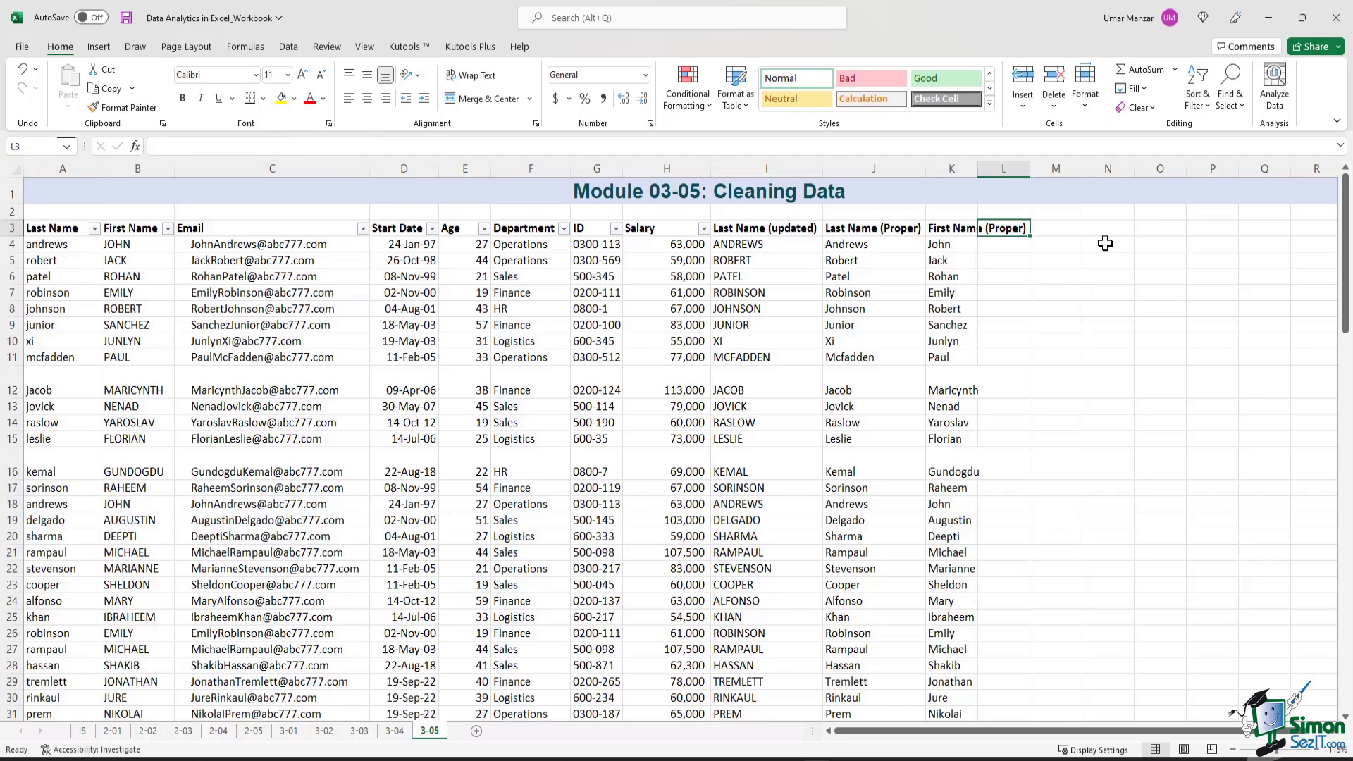
{"action": "type", "text": "E-"}
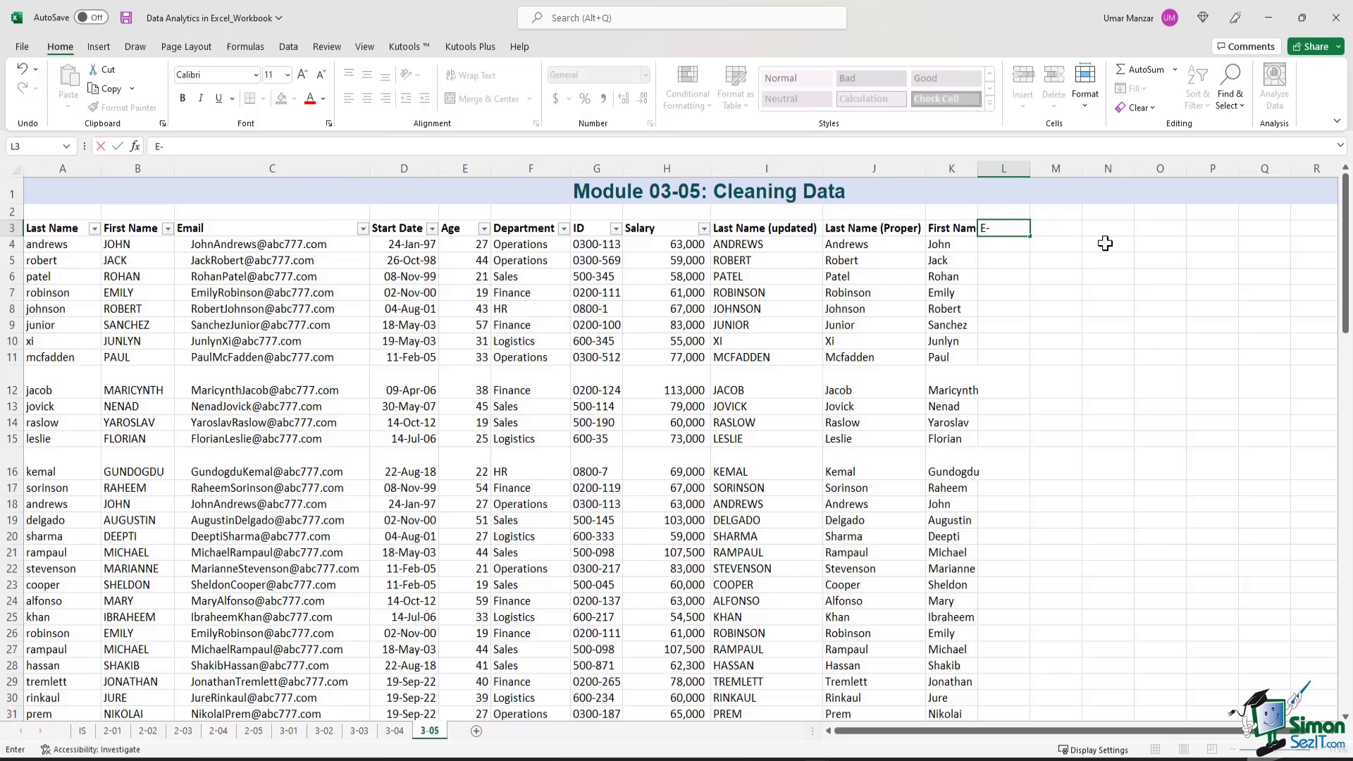
{"action": "type", "text": "mail (updated"}
{"action": "key", "text": "Return"}
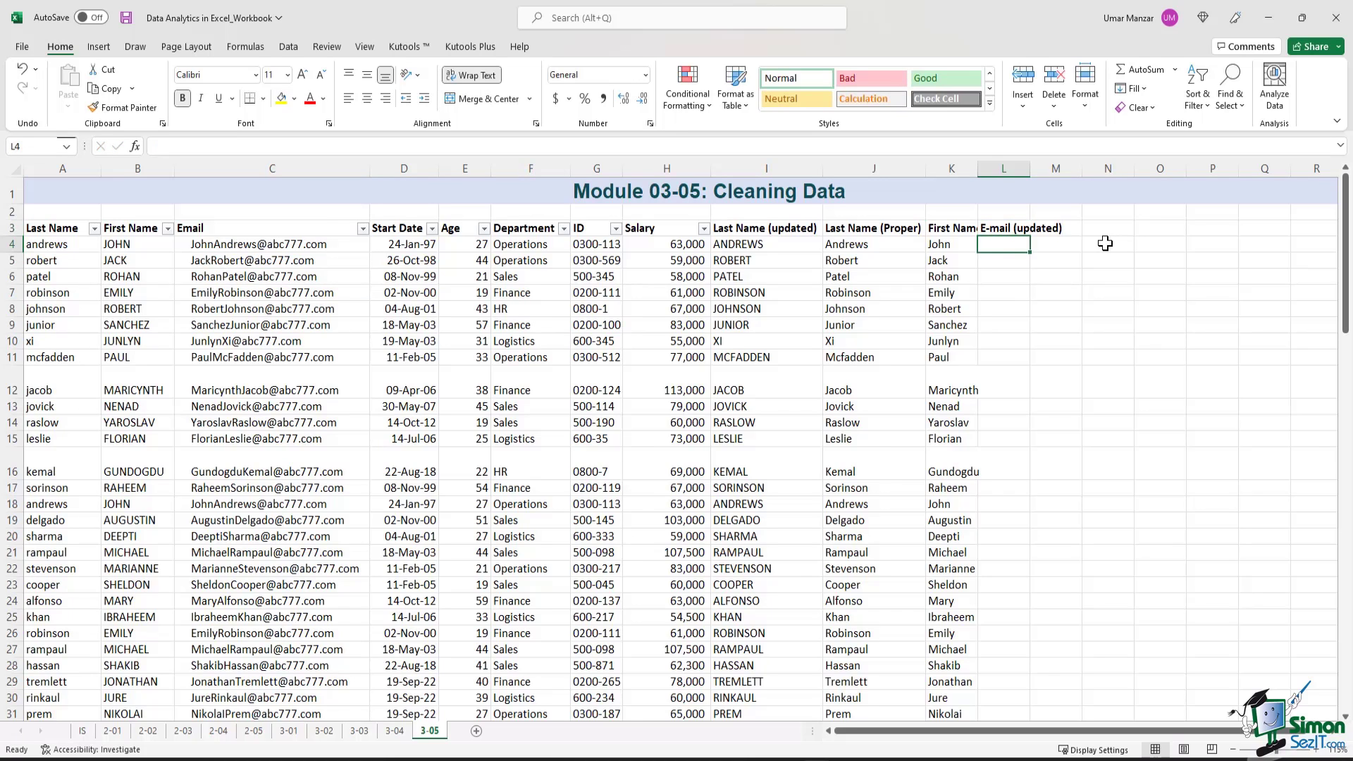
{"action": "double_click", "coordinate": [1030, 168]}
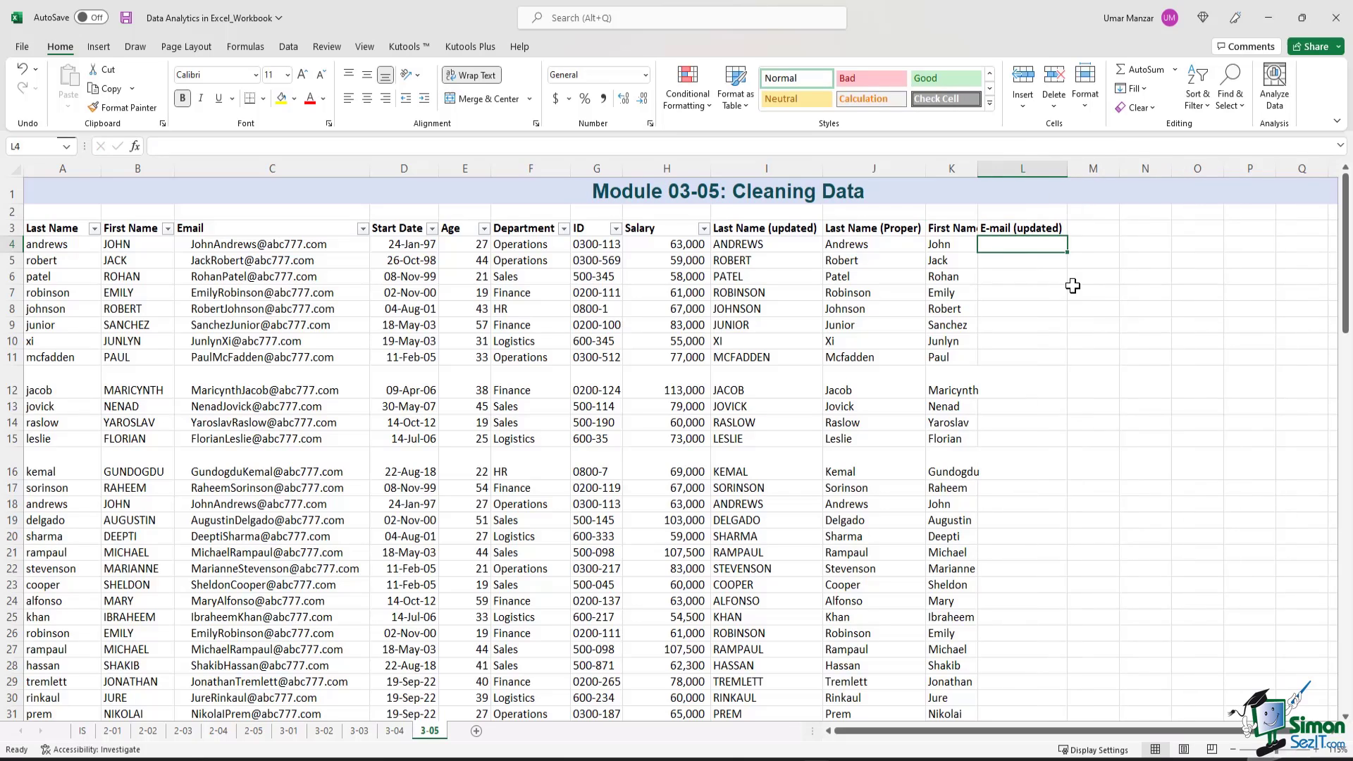
{"action": "left_click", "coordinate": [284, 246]}
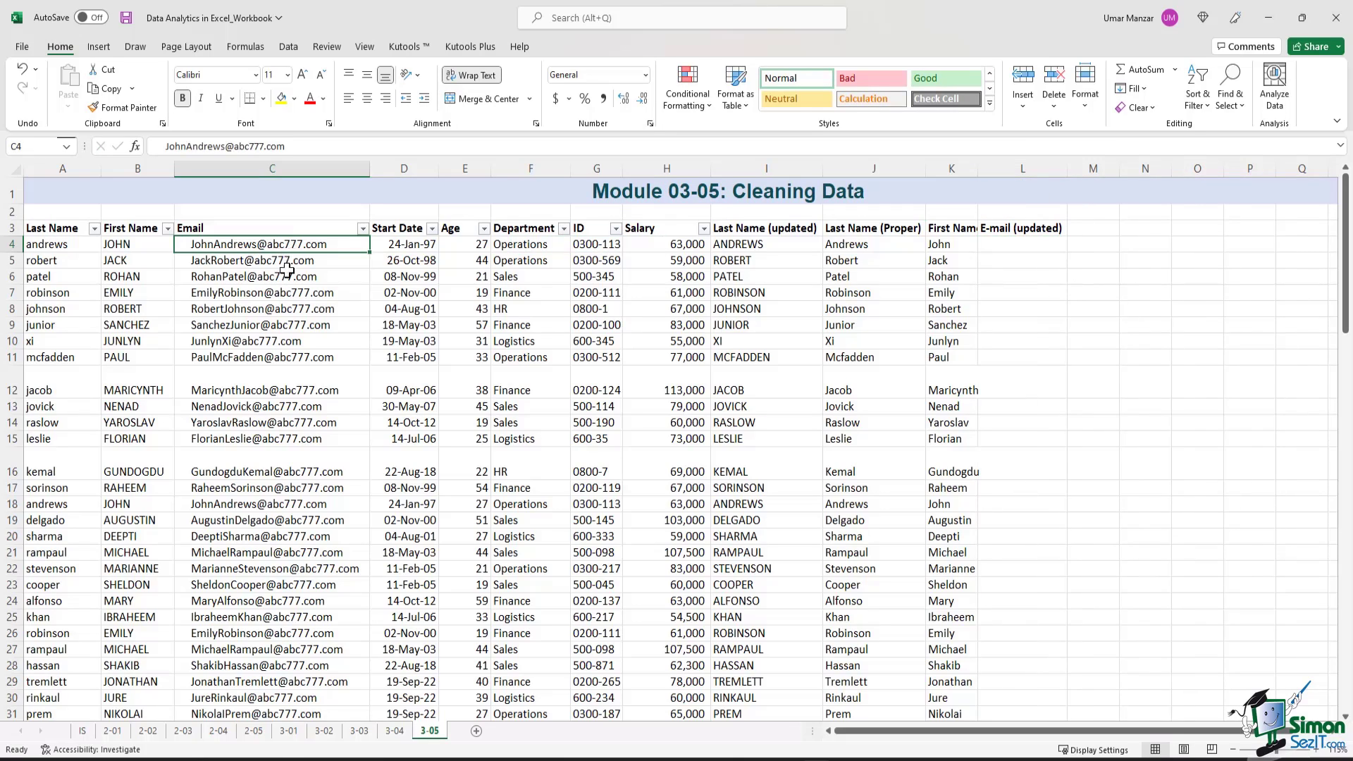
- Select the email addresses C4:C56 and bring up Find and Replace on its Replace tab
{"action": "left_click_drag", "start_coordinate": [286, 270], "coordinate": [281, 683]}
{"action": "scroll", "coordinate": [291, 547], "scroll_direction": "up", "scroll_amount": 7}
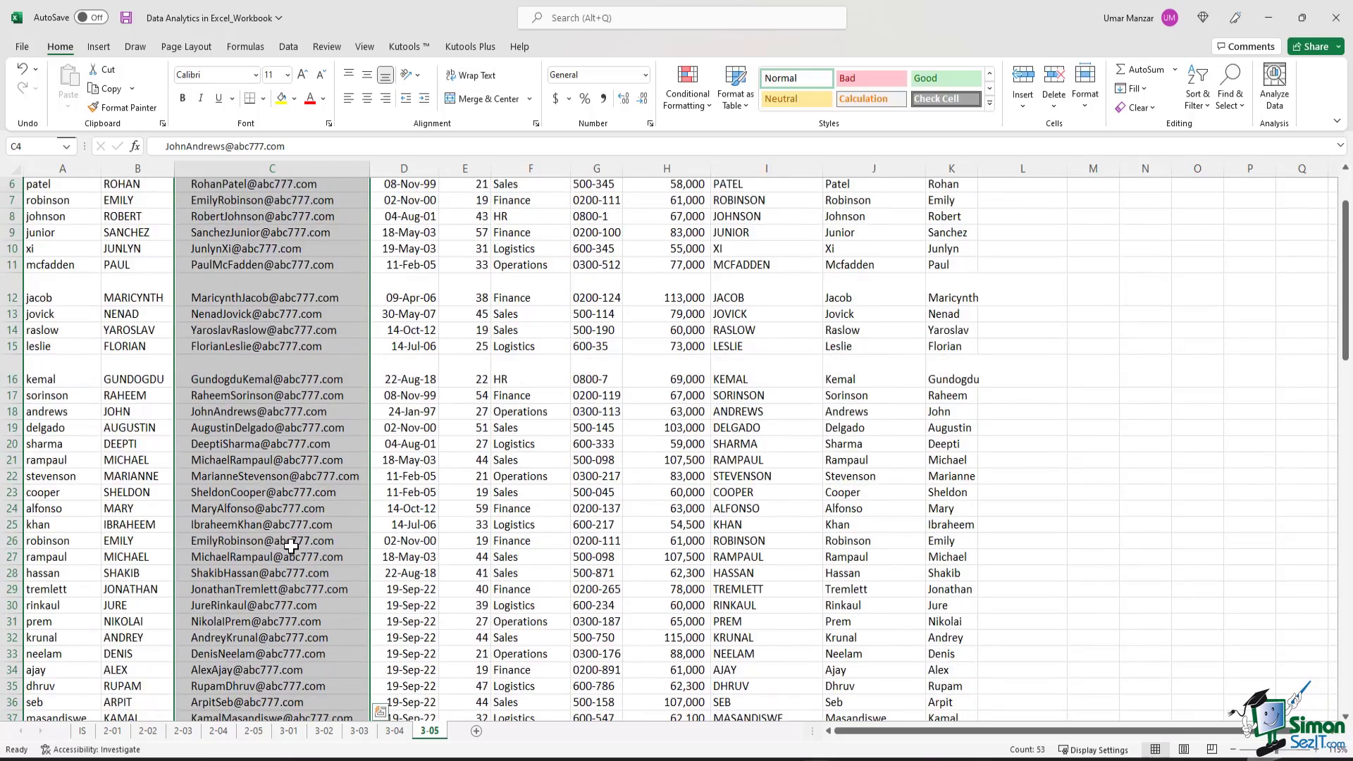
{"action": "scroll", "coordinate": [291, 546], "scroll_direction": "up", "scroll_amount": 2}
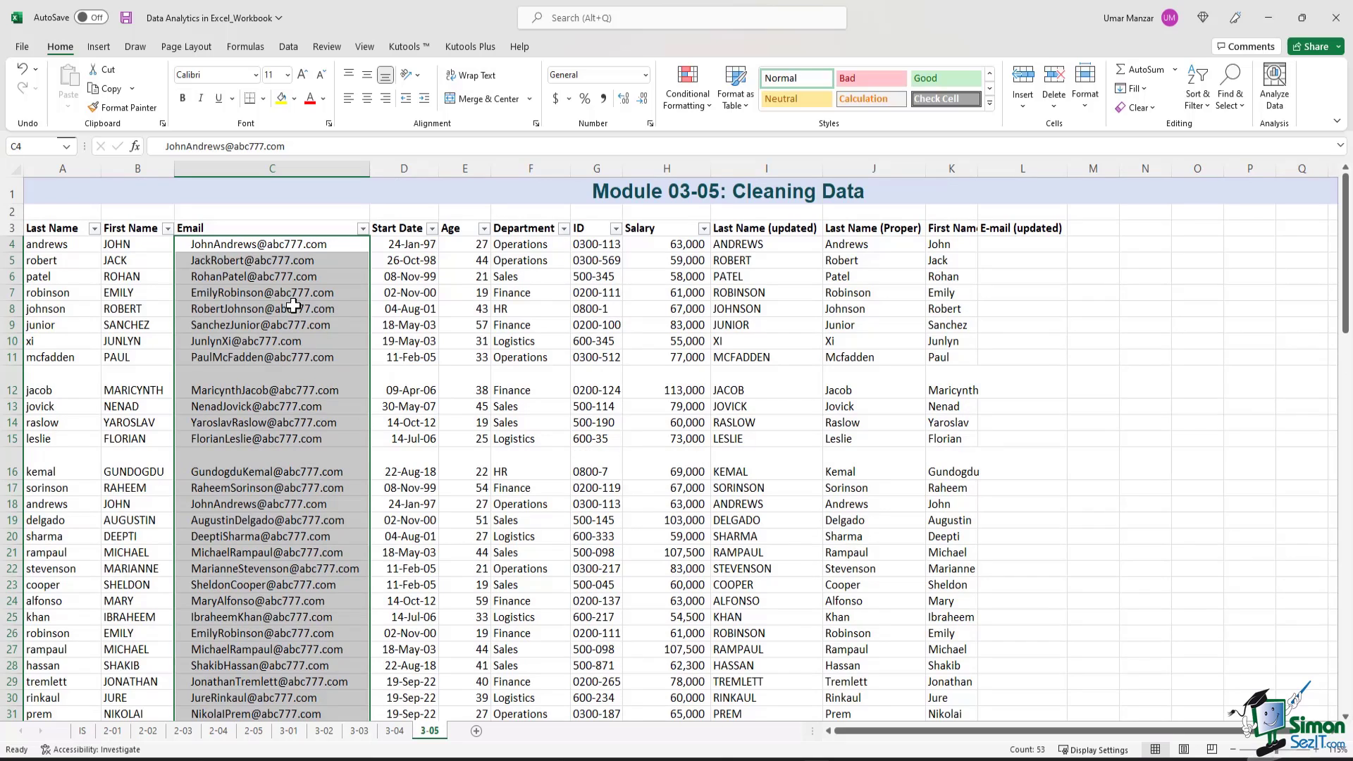
{"action": "key", "text": "ctrl+f"}
{"action": "left_click_drag", "start_coordinate": [1127, 384], "coordinate": [652, 163]}
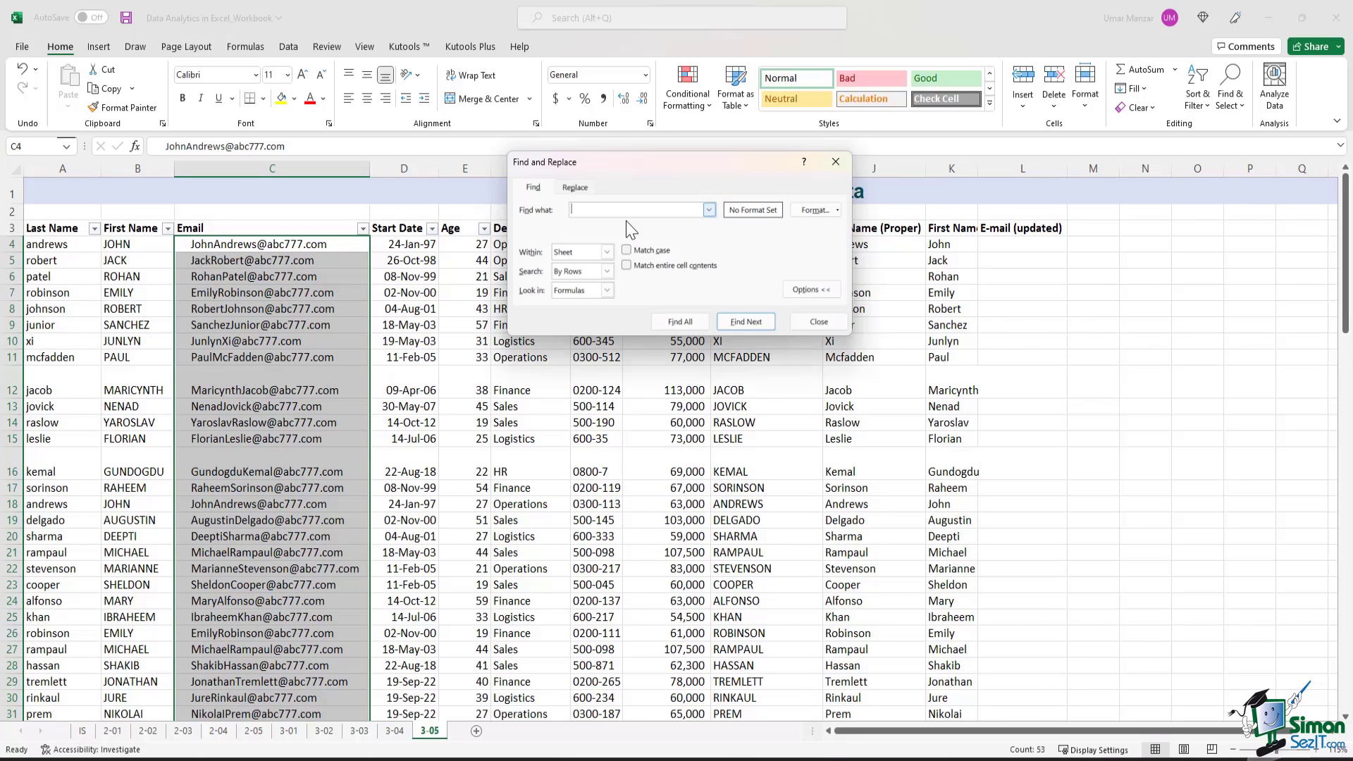
{"action": "left_click", "coordinate": [575, 187]}
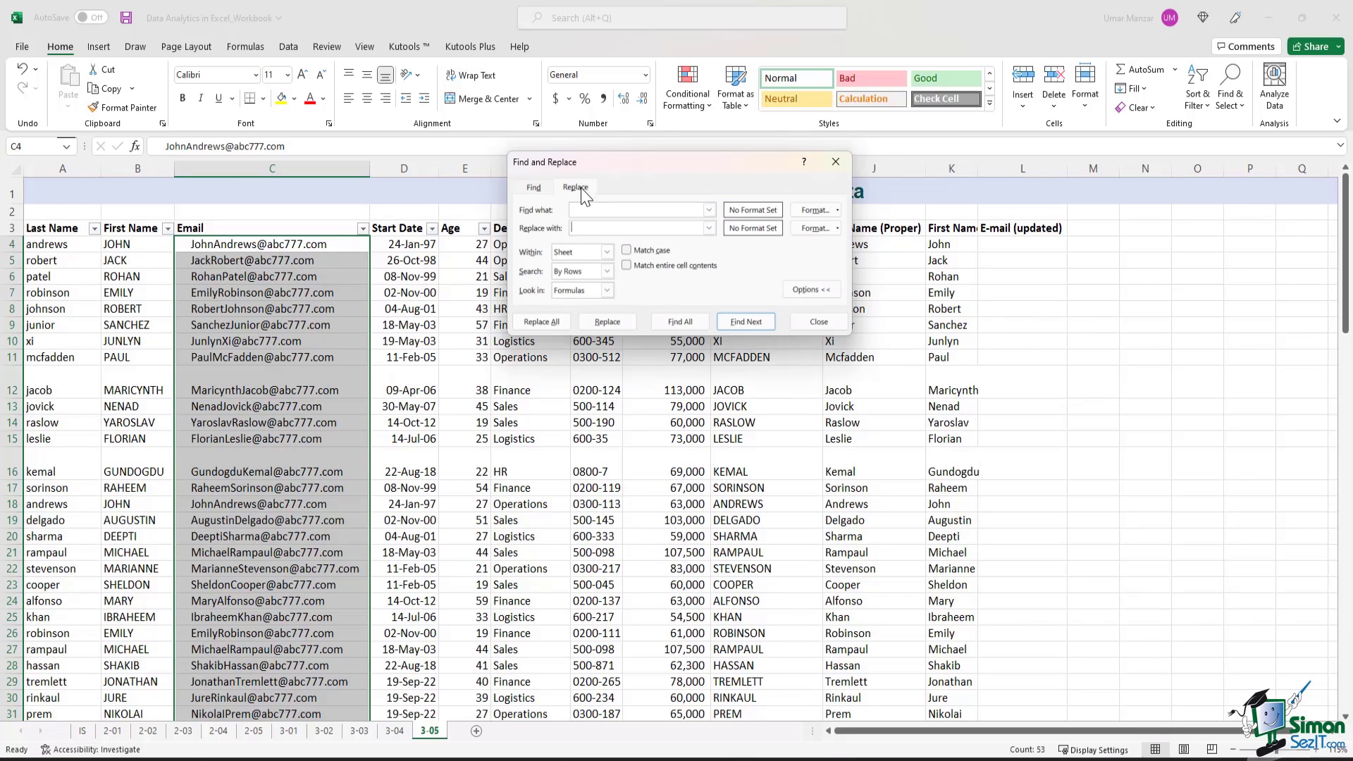
{"action": "left_click", "coordinate": [580, 228]}
- Replace every space in the emails with nothing (530 replacements) and close the dialog
{"action": "left_click", "coordinate": [554, 322]}
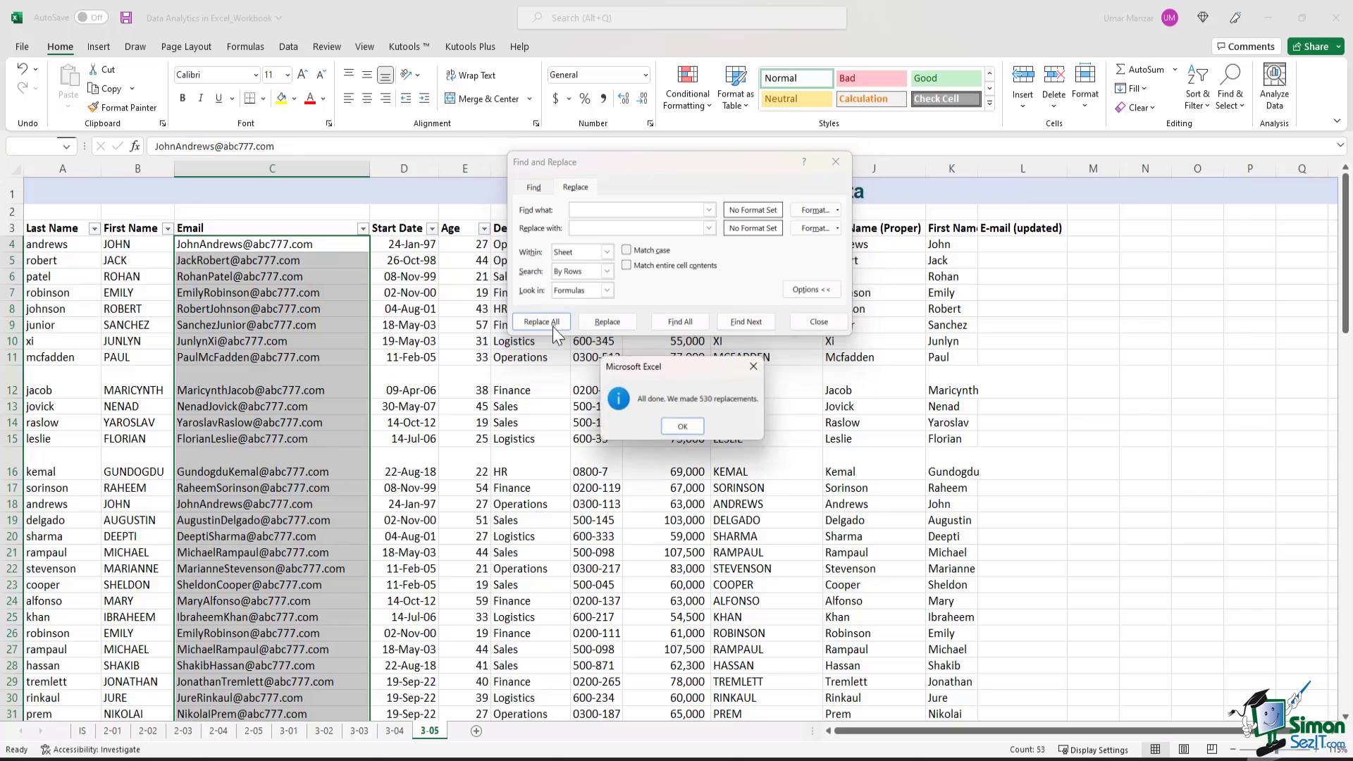
{"action": "left_click", "coordinate": [682, 427]}
{"action": "scroll", "coordinate": [285, 504], "scroll_direction": "down", "scroll_amount": 4}
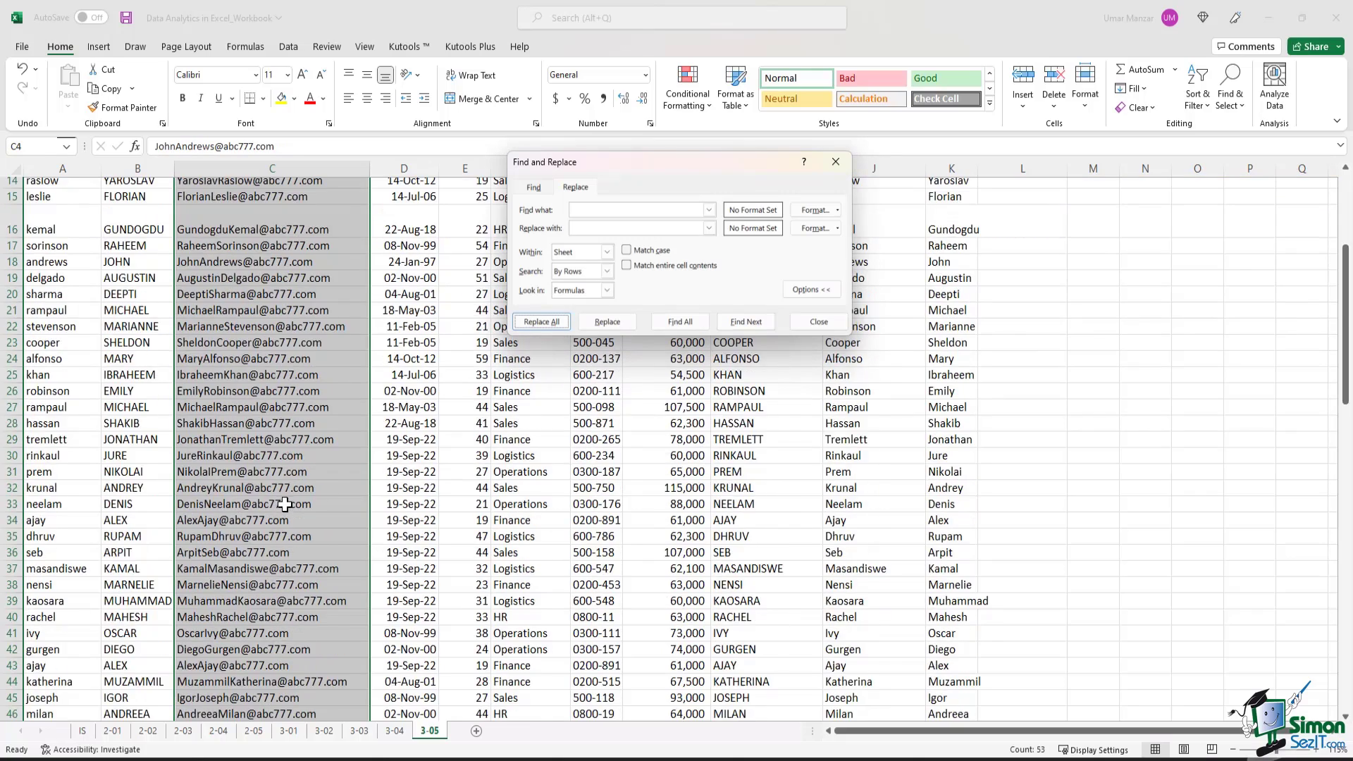
{"action": "scroll", "coordinate": [284, 505], "scroll_direction": "down", "scroll_amount": 8}
{"action": "scroll", "coordinate": [285, 504], "scroll_direction": "up", "scroll_amount": 9}
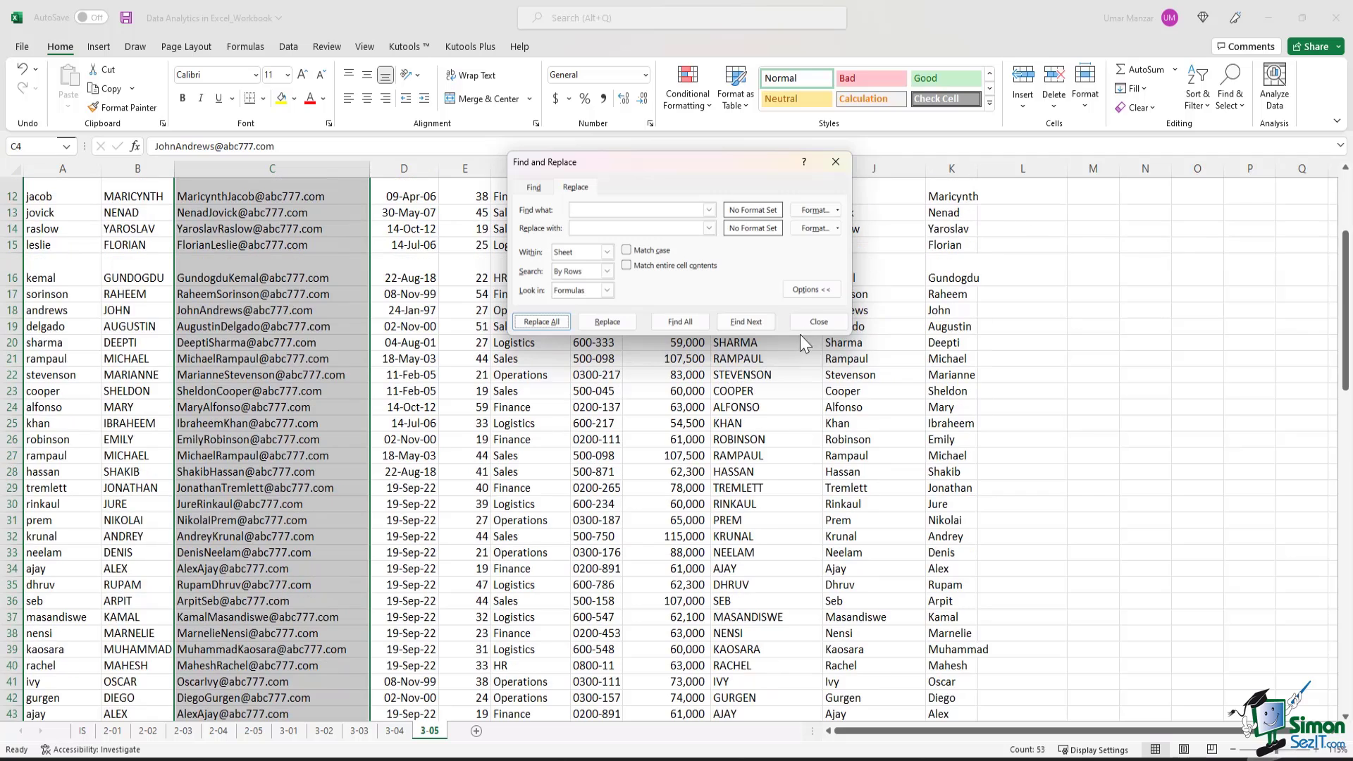
{"action": "left_click", "coordinate": [810, 322]}
{"action": "scroll", "coordinate": [782, 254], "scroll_direction": "up", "scroll_amount": 4}
{"action": "left_click", "coordinate": [1057, 247]}
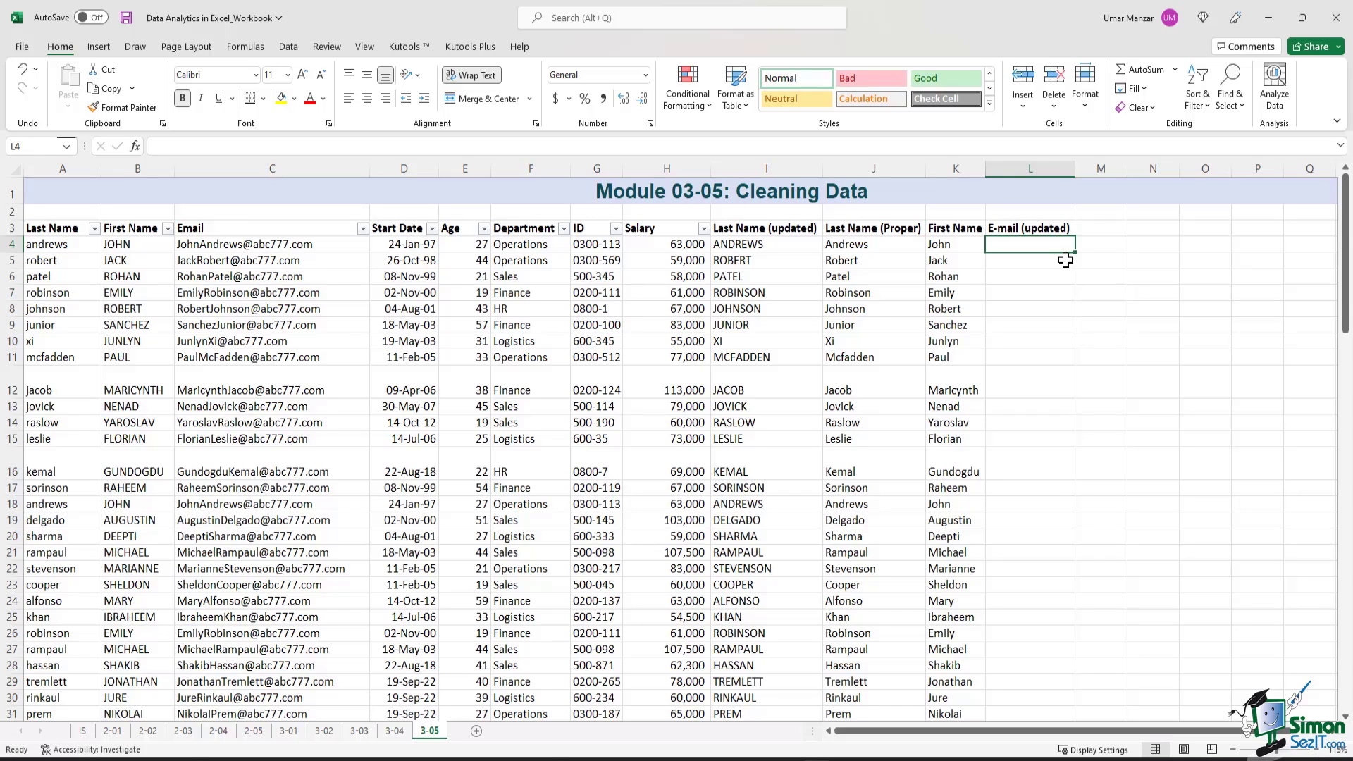
- Undo the column-width and space-removal changes to restore the original emails
{"action": "left_click", "coordinate": [722, 292]}
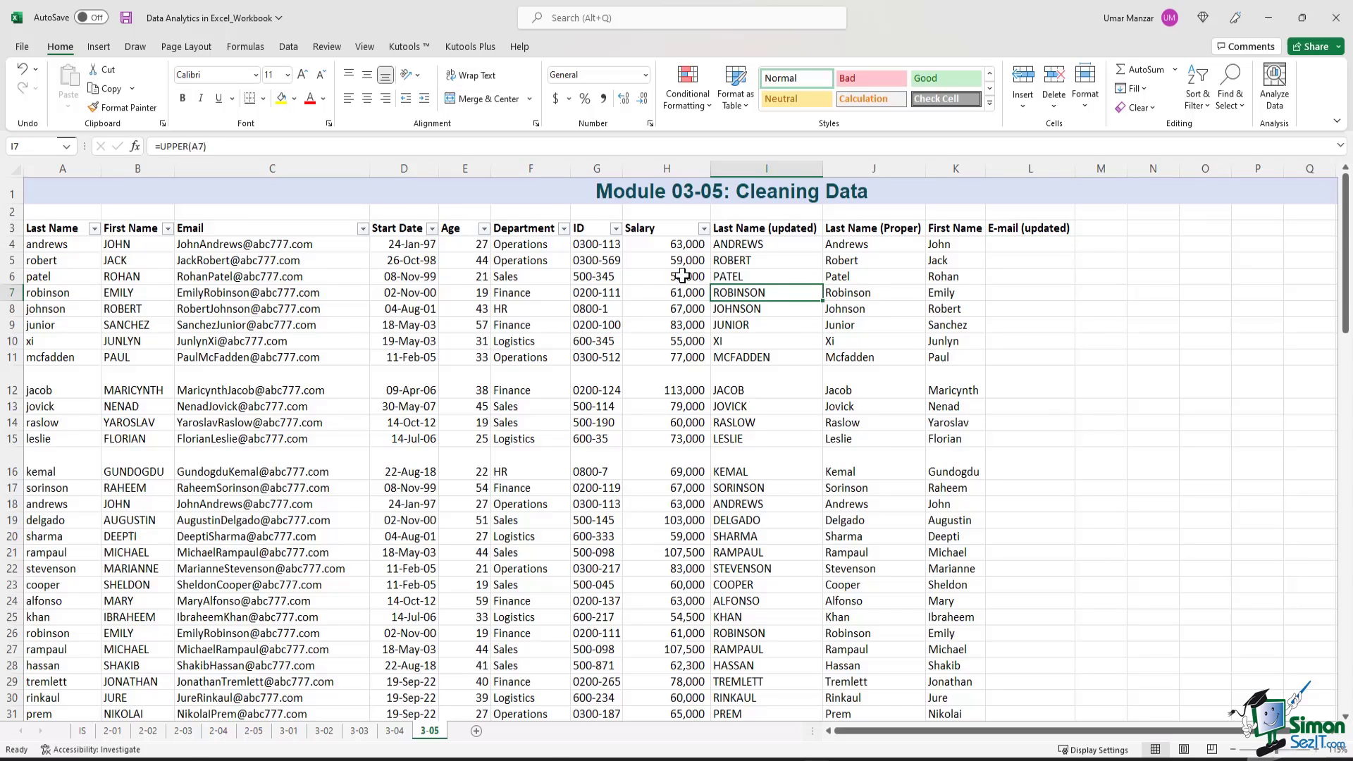
{"action": "left_click", "coordinate": [26, 71]}
{"action": "left_click", "coordinate": [25, 70]}
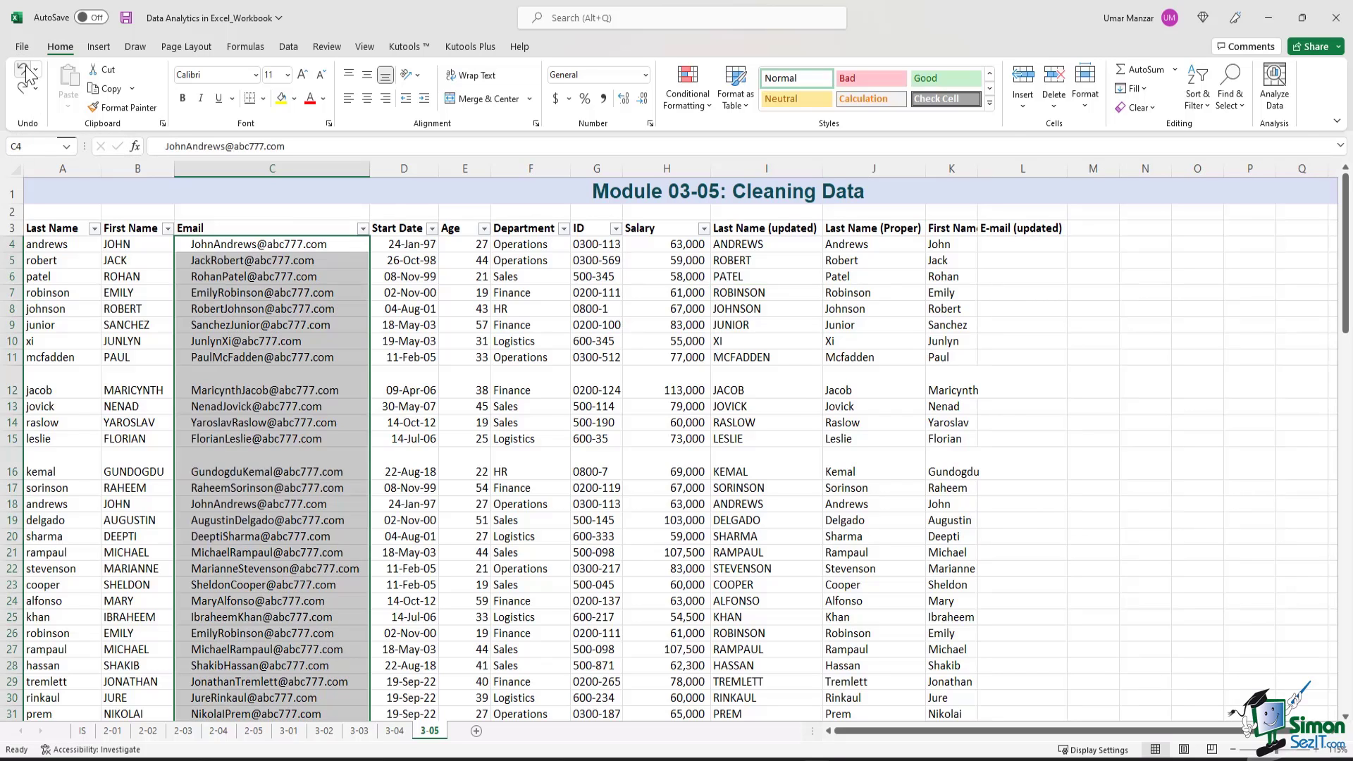
{"action": "left_click", "coordinate": [198, 325]}
{"action": "left_click", "coordinate": [192, 244]}
{"action": "left_click", "coordinate": [194, 276]}
{"action": "left_click", "coordinate": [211, 341]}
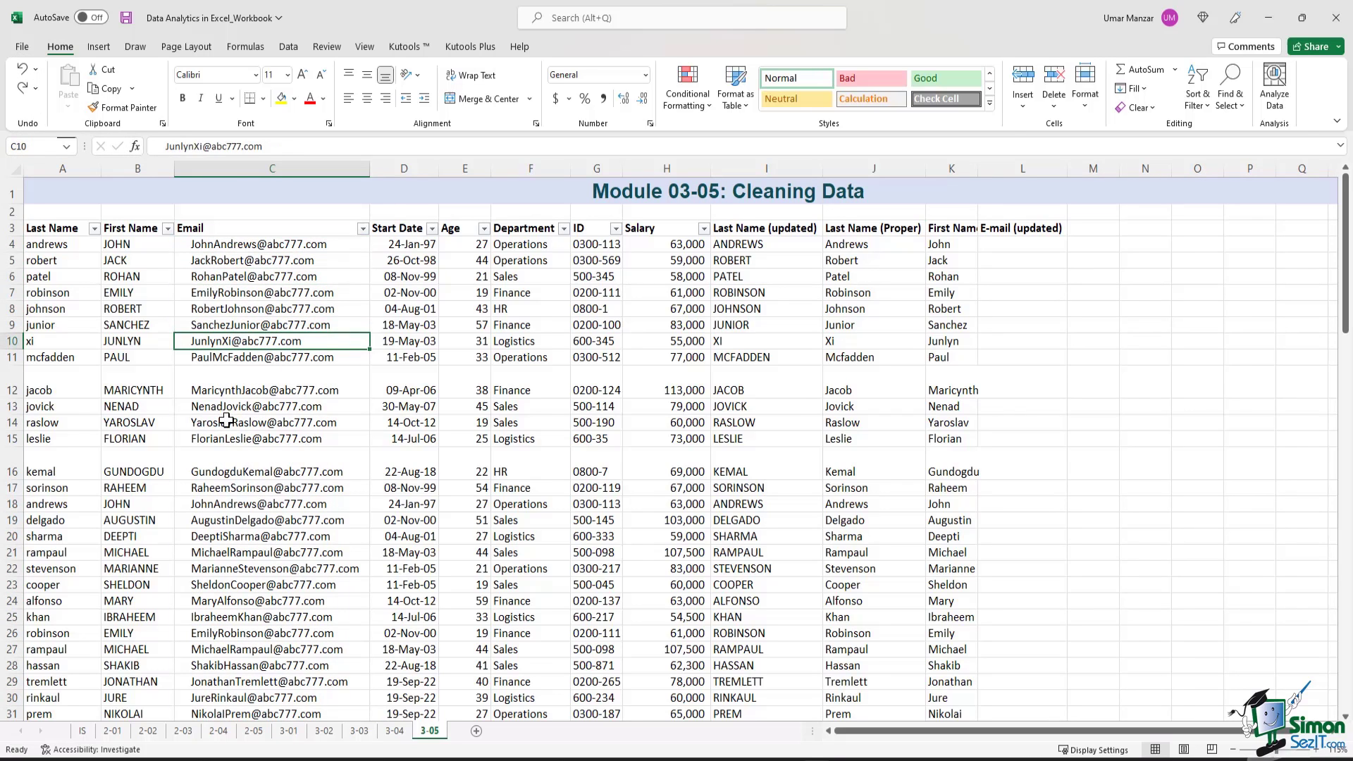
{"action": "left_click", "coordinate": [226, 422]}
- Enter =TRIM(C4) in L4 under E-mail (updated)
{"action": "left_click", "coordinate": [1029, 244]}
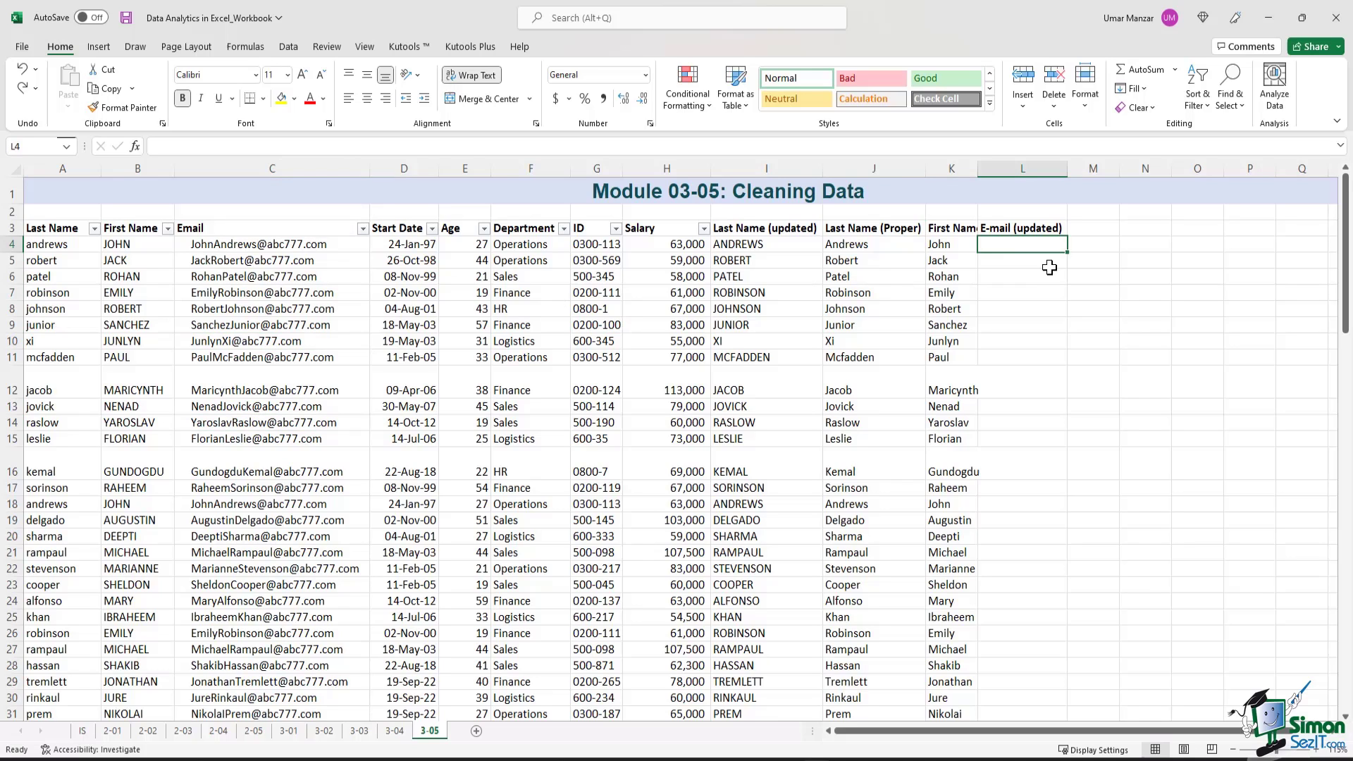
{"action": "type", "text": "="}
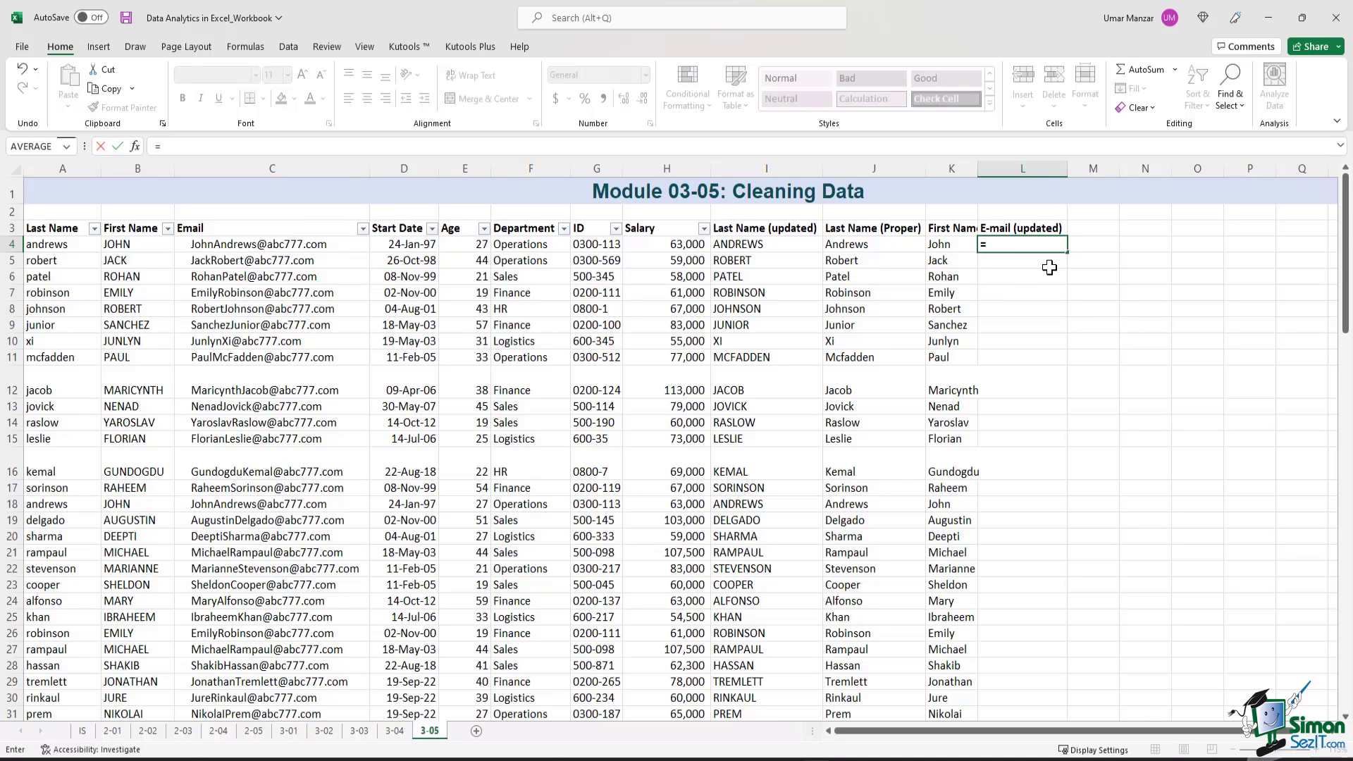
{"action": "type", "text": "trim"}
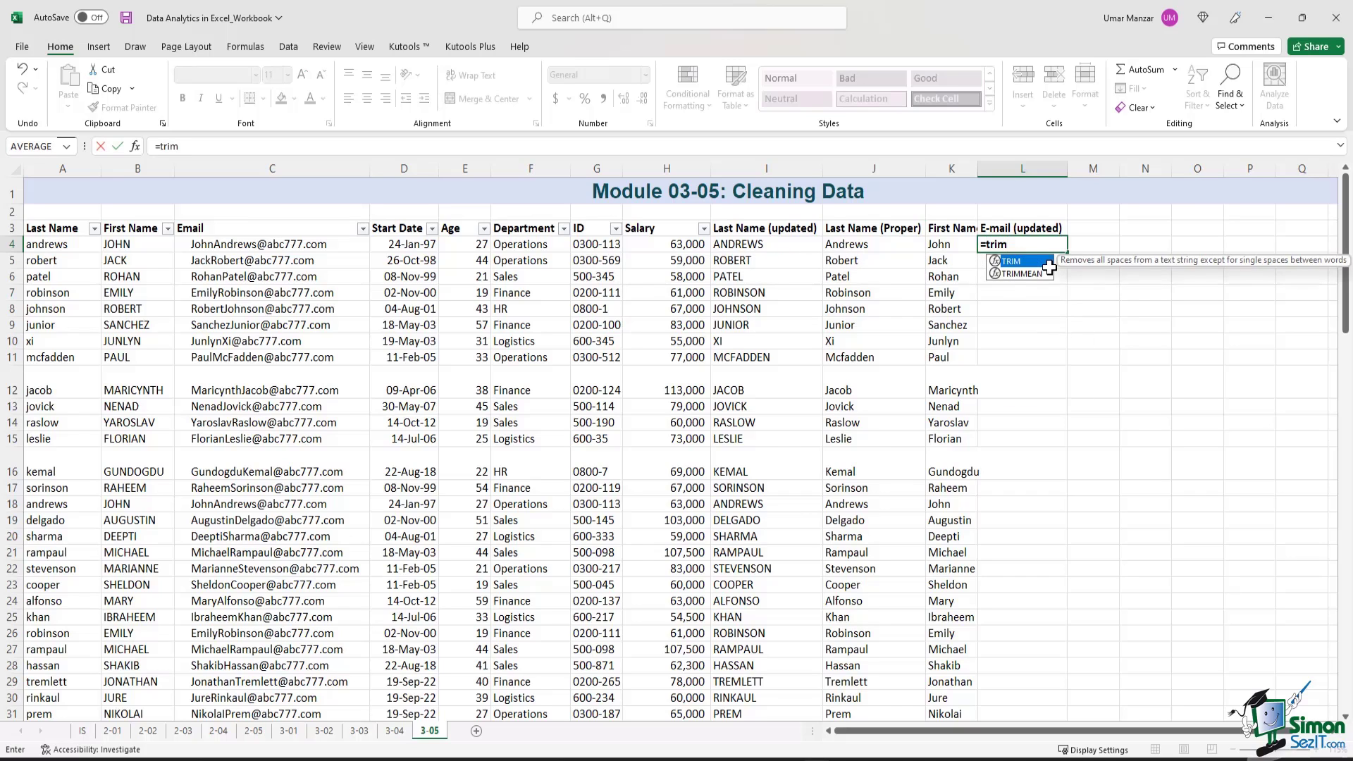
{"action": "type", "text": "("}
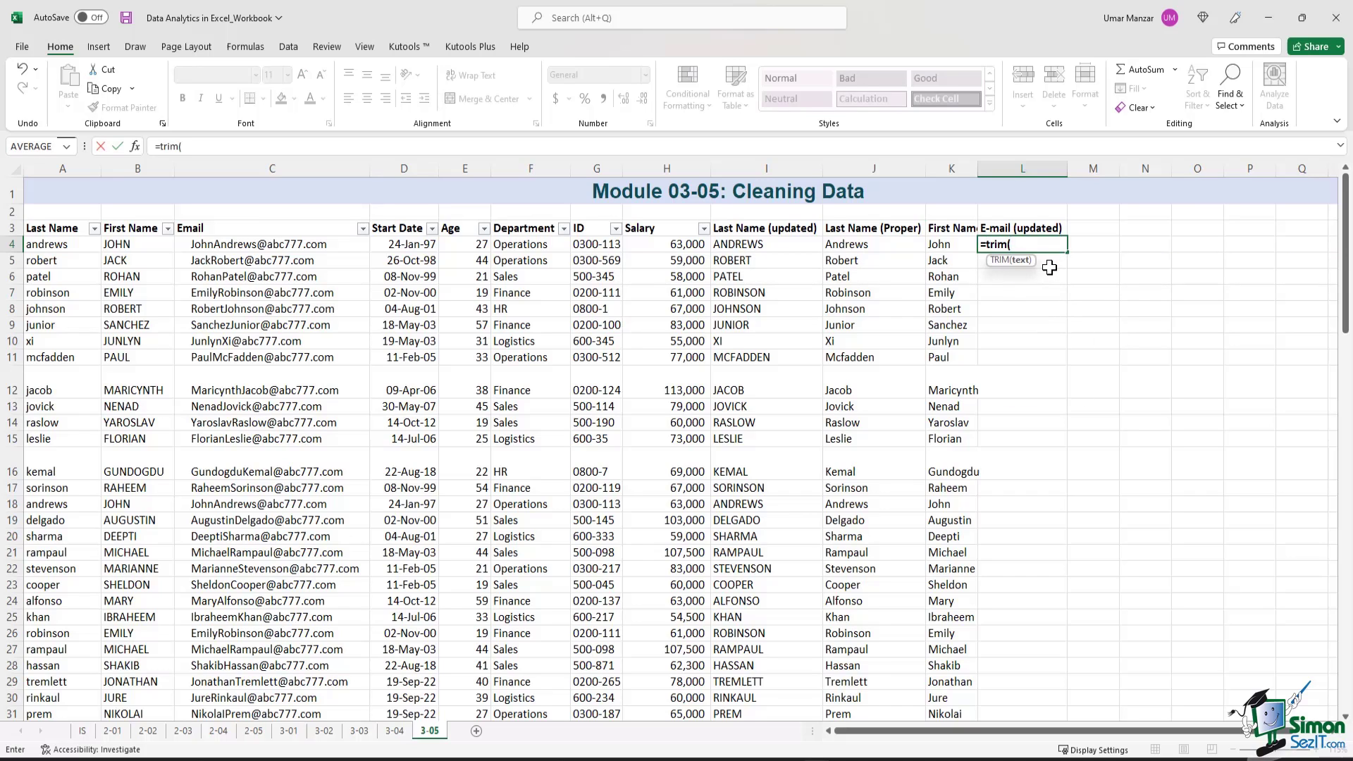
{"action": "left_click", "coordinate": [310, 245]}
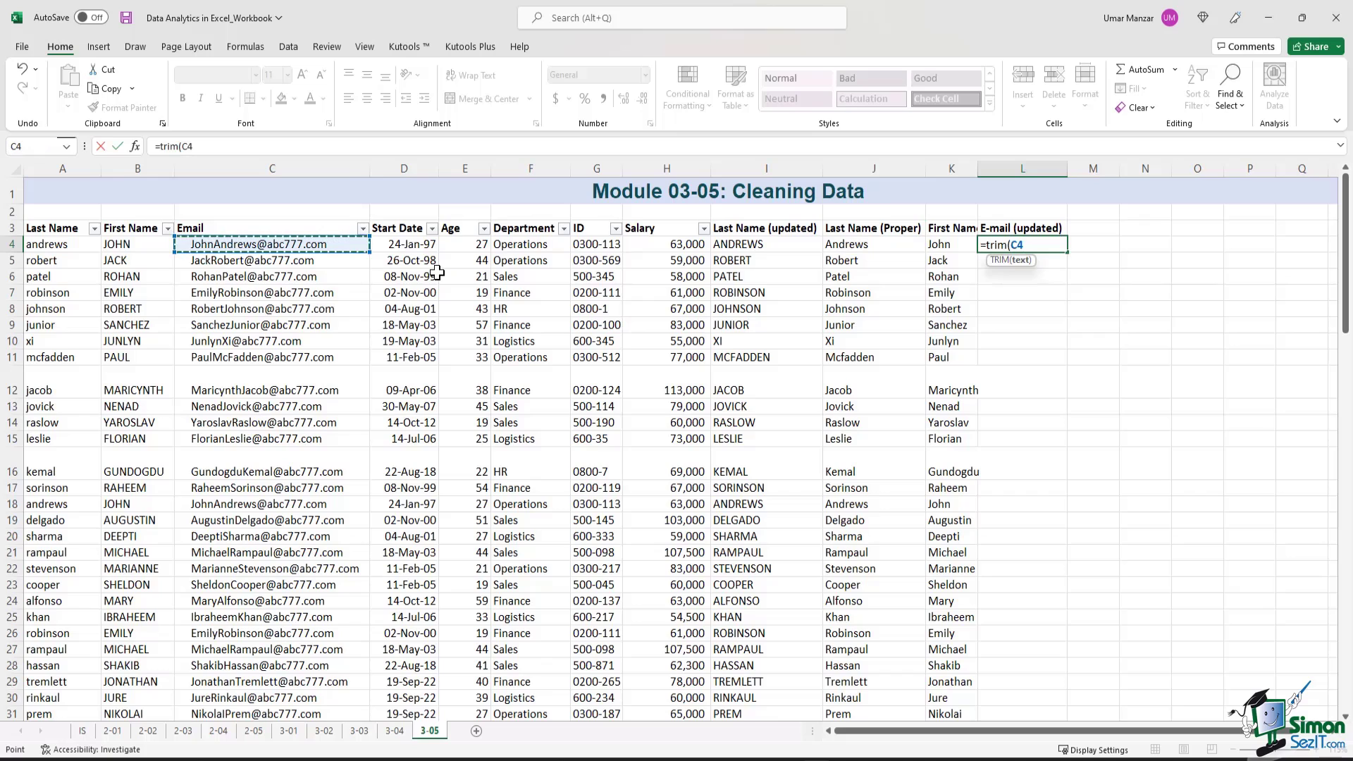
{"action": "type", "text": ")"}
{"action": "key", "text": "Return"}
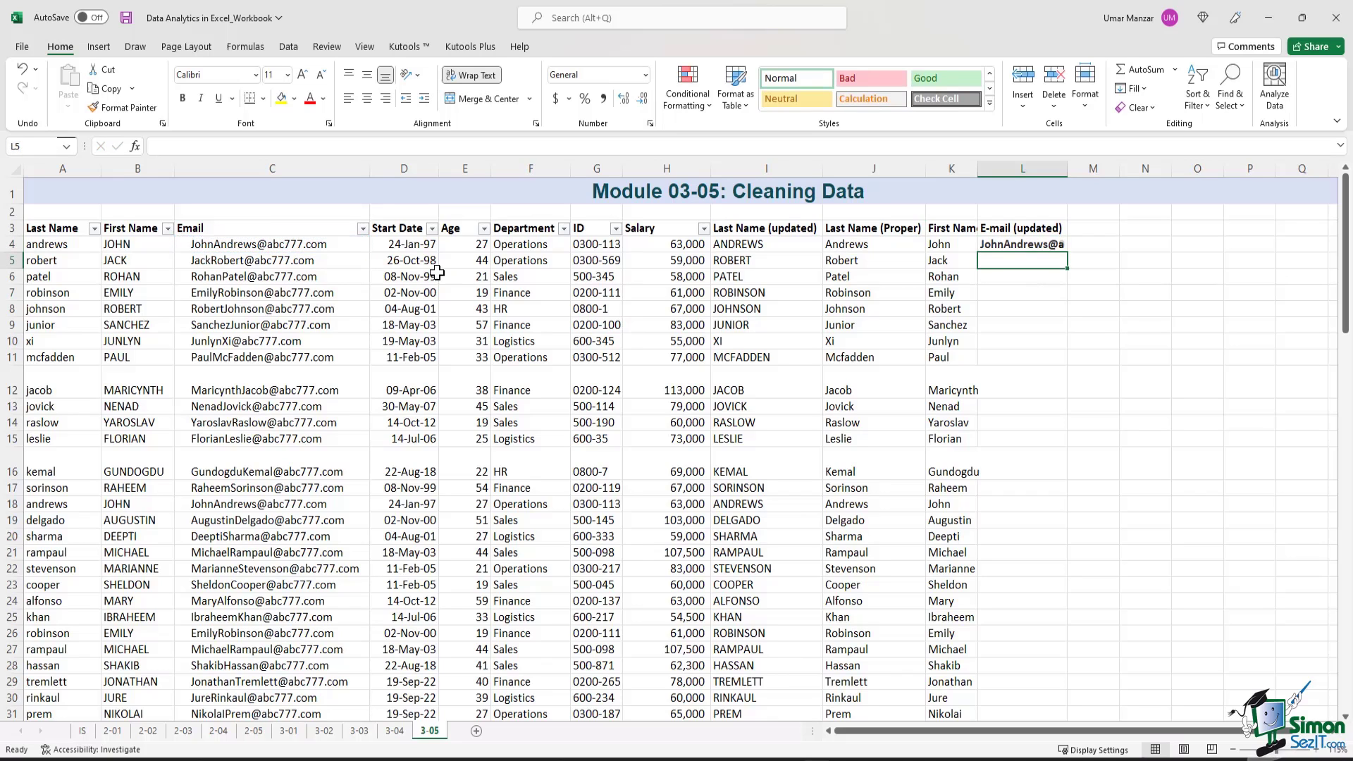
- Autofit column L to the trimmed e-mail and remove bold from L4
{"action": "left_click", "coordinate": [1022, 244]}
{"action": "double_click", "coordinate": [1068, 169]}
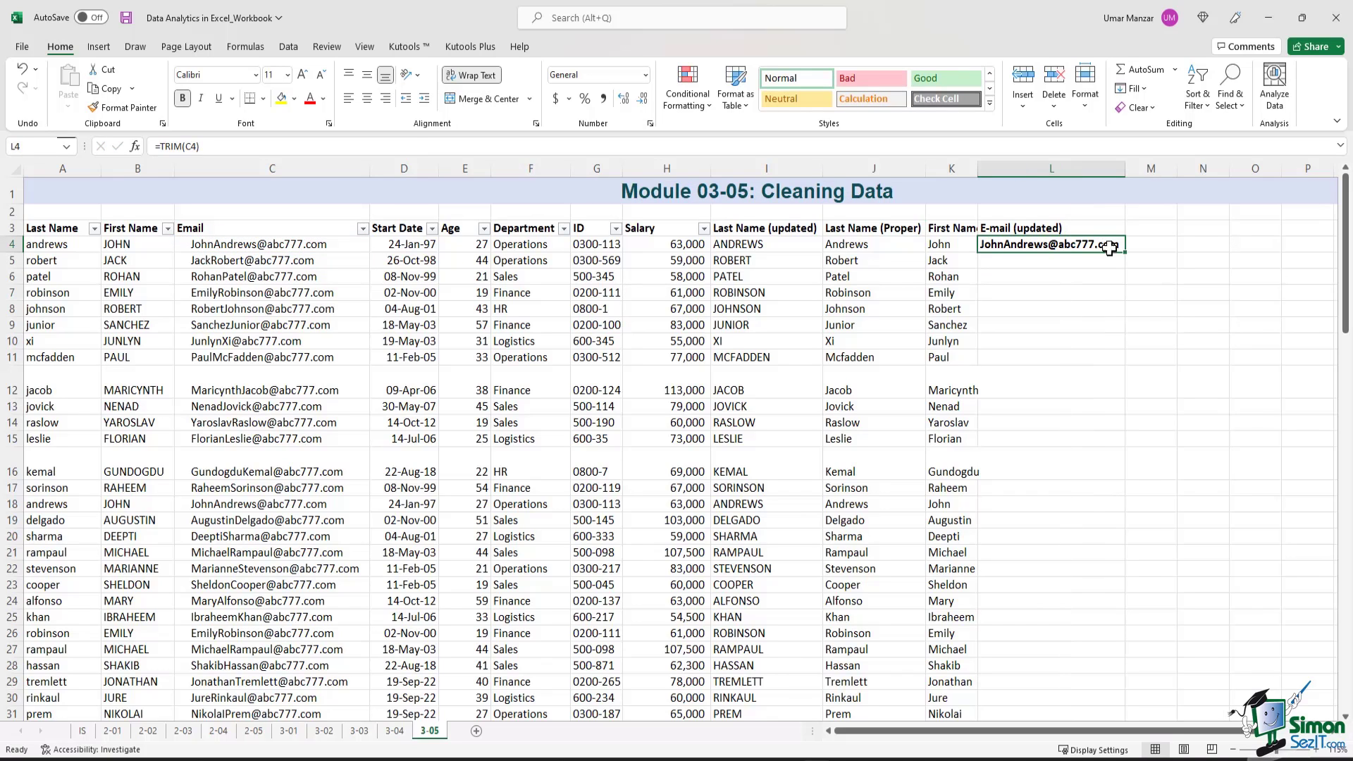
{"action": "left_click", "coordinate": [413, 145]}
{"action": "key", "text": "Escape"}
{"action": "left_click", "coordinate": [1042, 292]}
{"action": "left_click", "coordinate": [1036, 260]}
{"action": "left_click", "coordinate": [1035, 245]}
{"action": "left_click", "coordinate": [182, 102]}
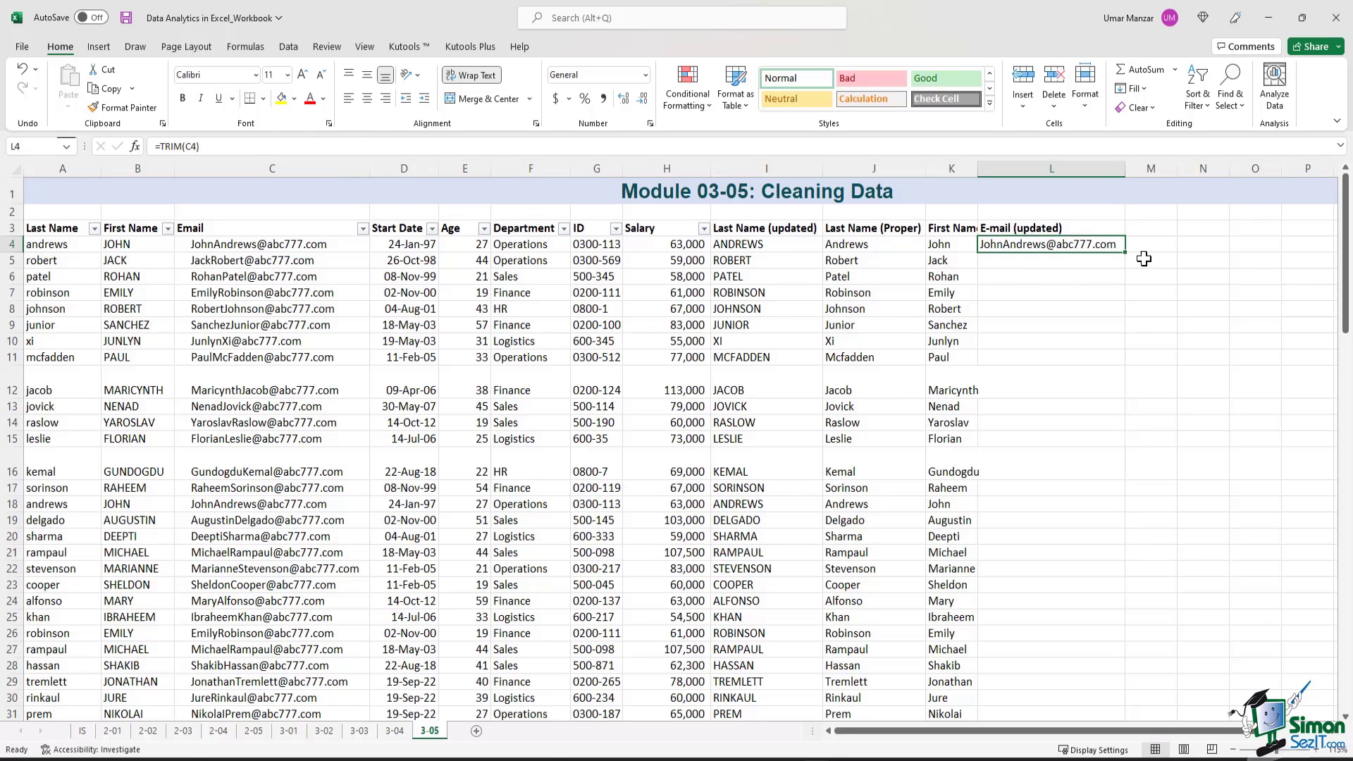
- Fill the TRIM formula from L4 down to L56 and autofit column L
{"action": "left_click_drag", "start_coordinate": [1125, 265], "coordinate": [1097, 687]}
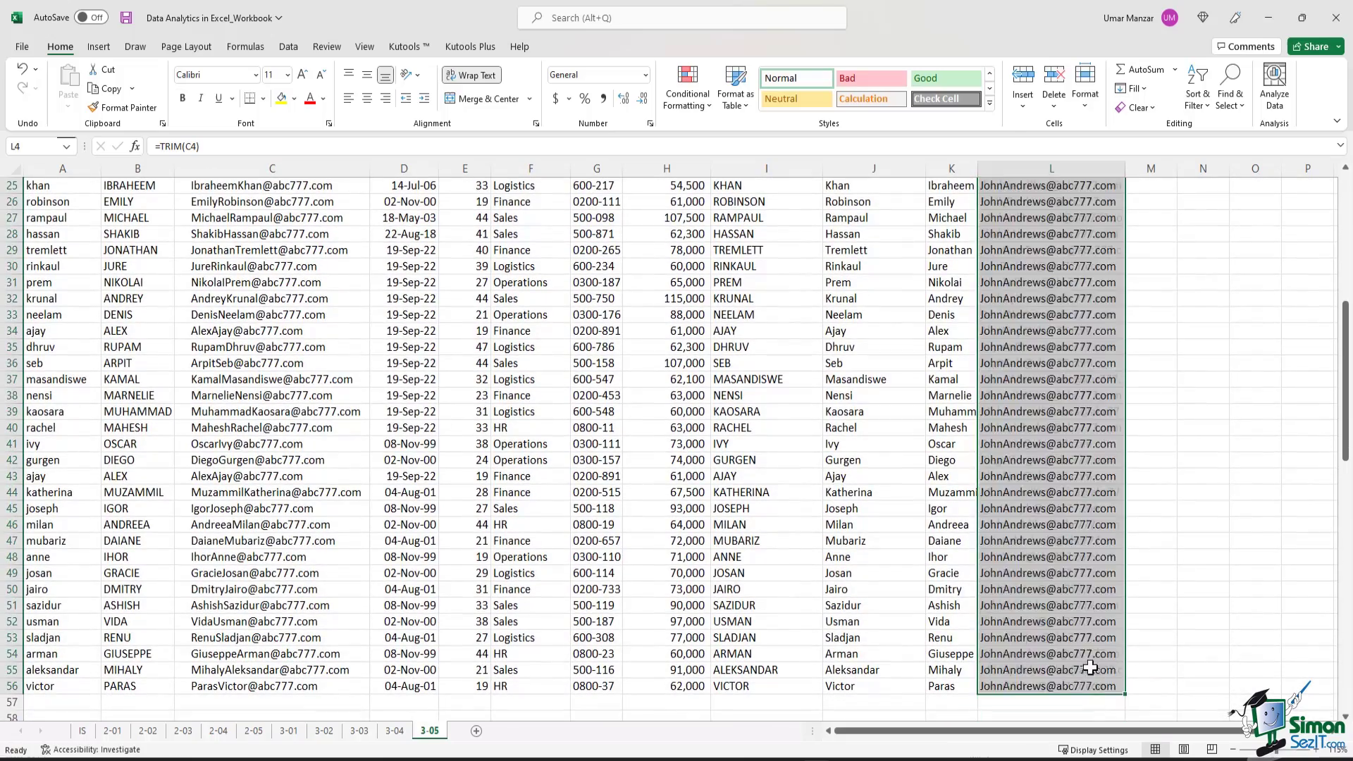
{"action": "left_click", "coordinate": [1108, 472]}
{"action": "scroll", "coordinate": [1087, 397], "scroll_direction": "up", "scroll_amount": 8}
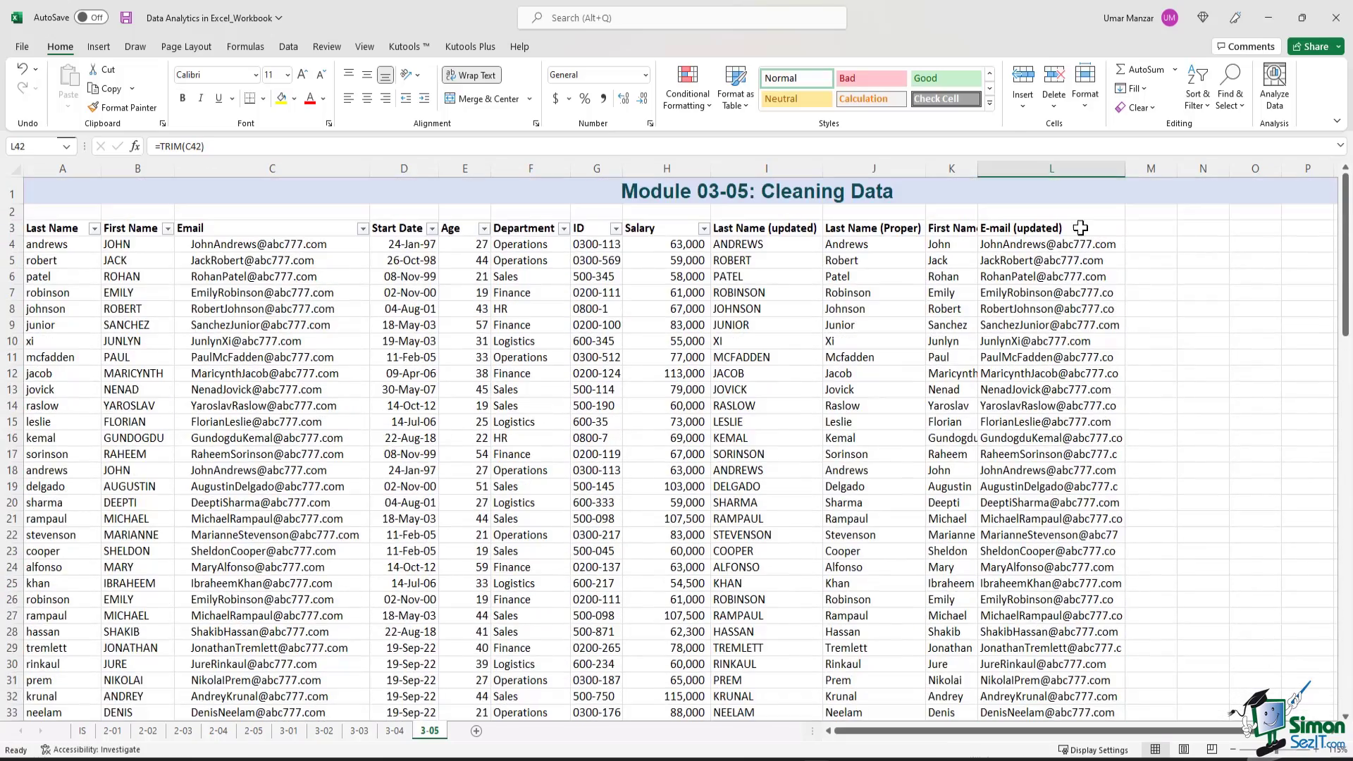
{"action": "double_click", "coordinate": [1126, 169]}
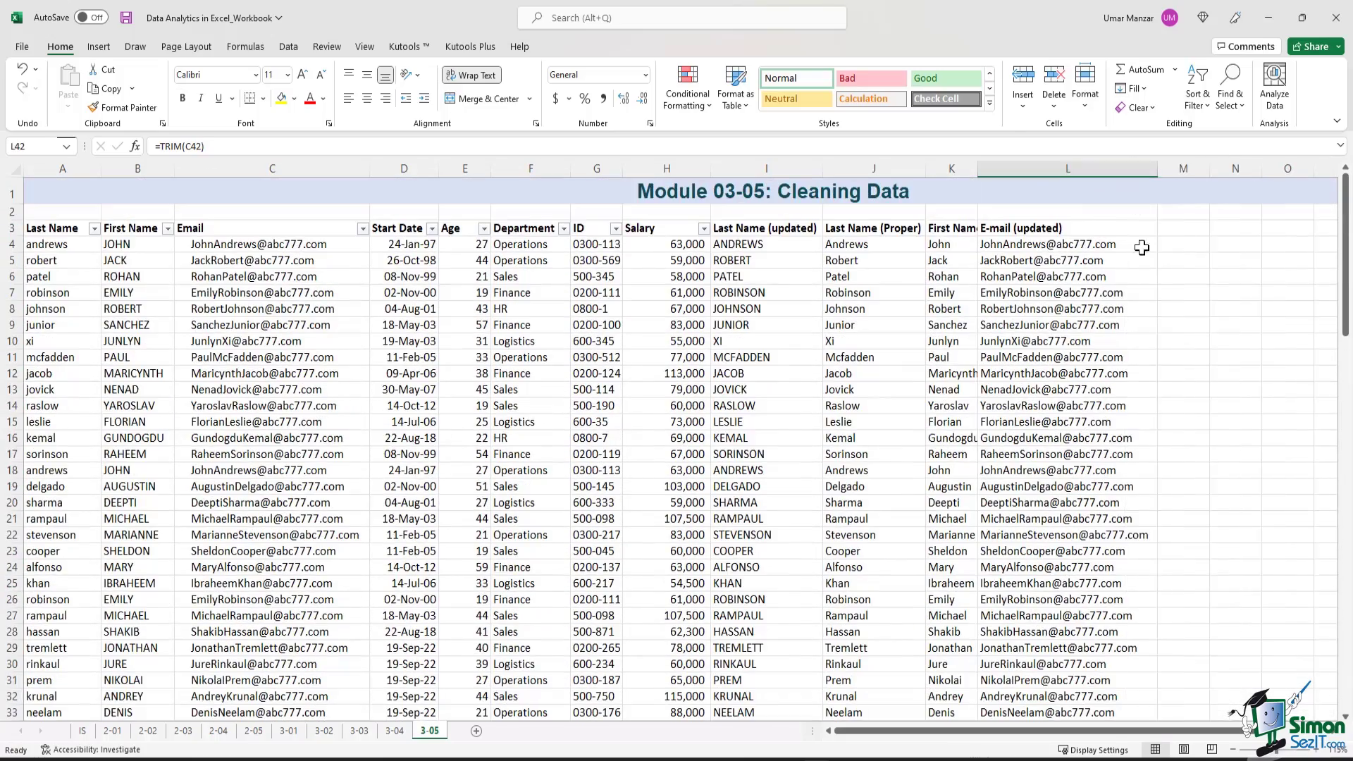
- Spot-check the trimmed e-mails and formula references in L4 through L15
{"action": "left_click", "coordinate": [1089, 423]}
{"action": "left_click", "coordinate": [1071, 373]}
{"action": "left_click", "coordinate": [543, 146]}
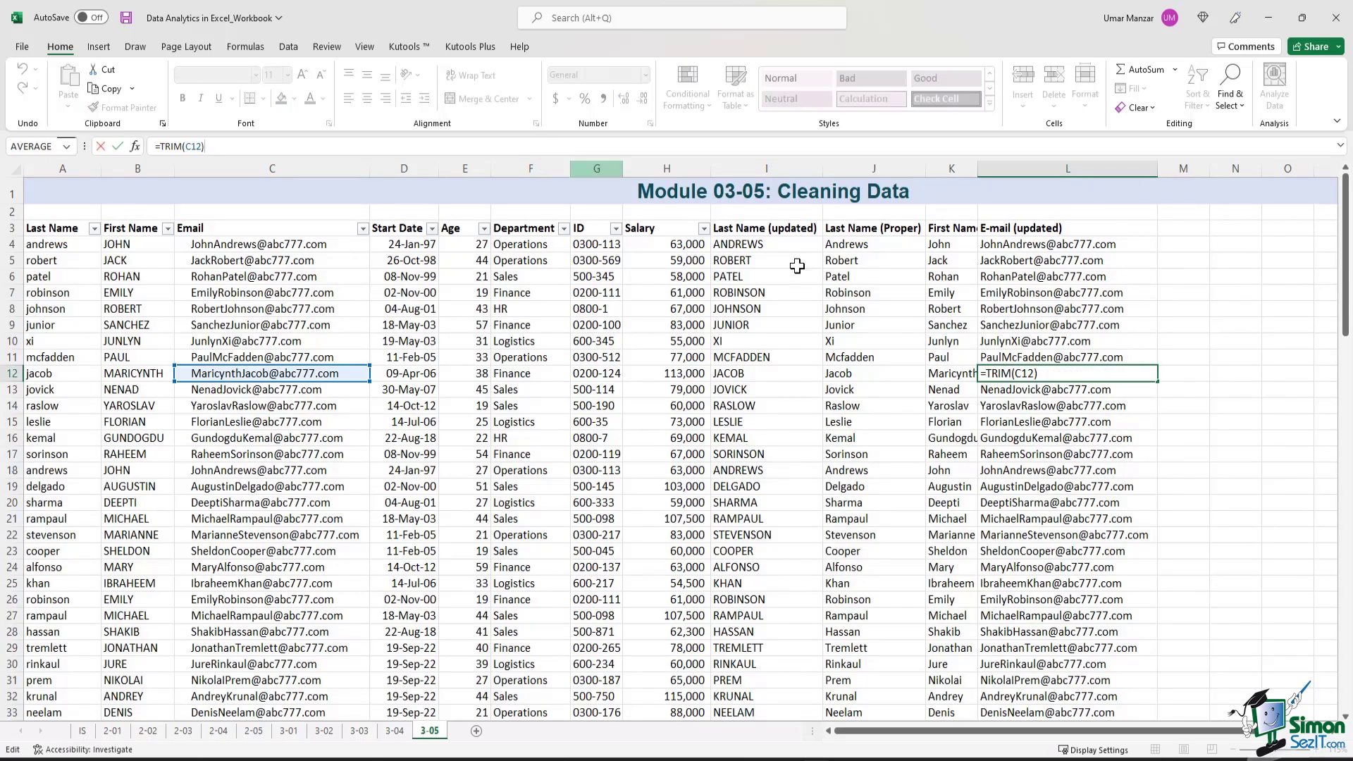
{"action": "key", "text": "Return"}
{"action": "scroll", "coordinate": [1034, 491], "scroll_direction": "down", "scroll_amount": 6}
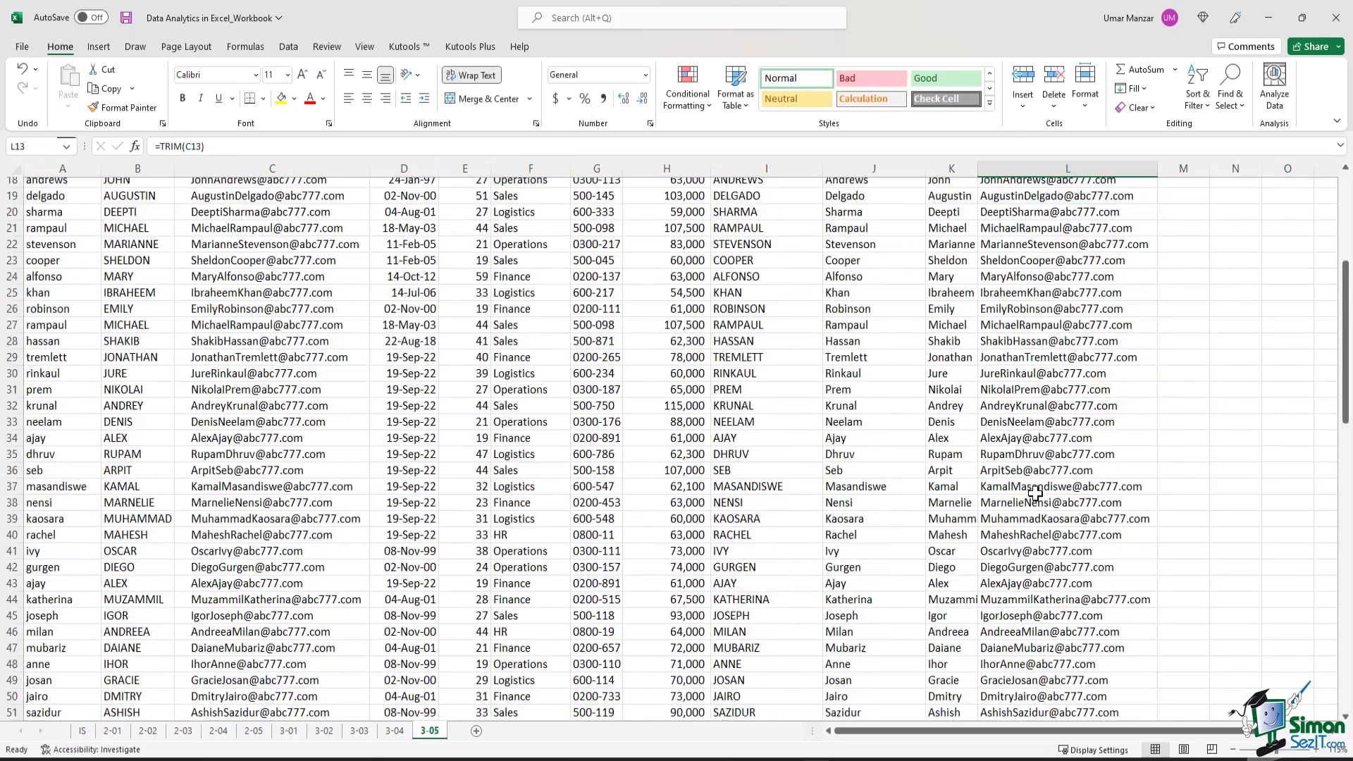
{"action": "scroll", "coordinate": [1033, 491], "scroll_direction": "up", "scroll_amount": 6}
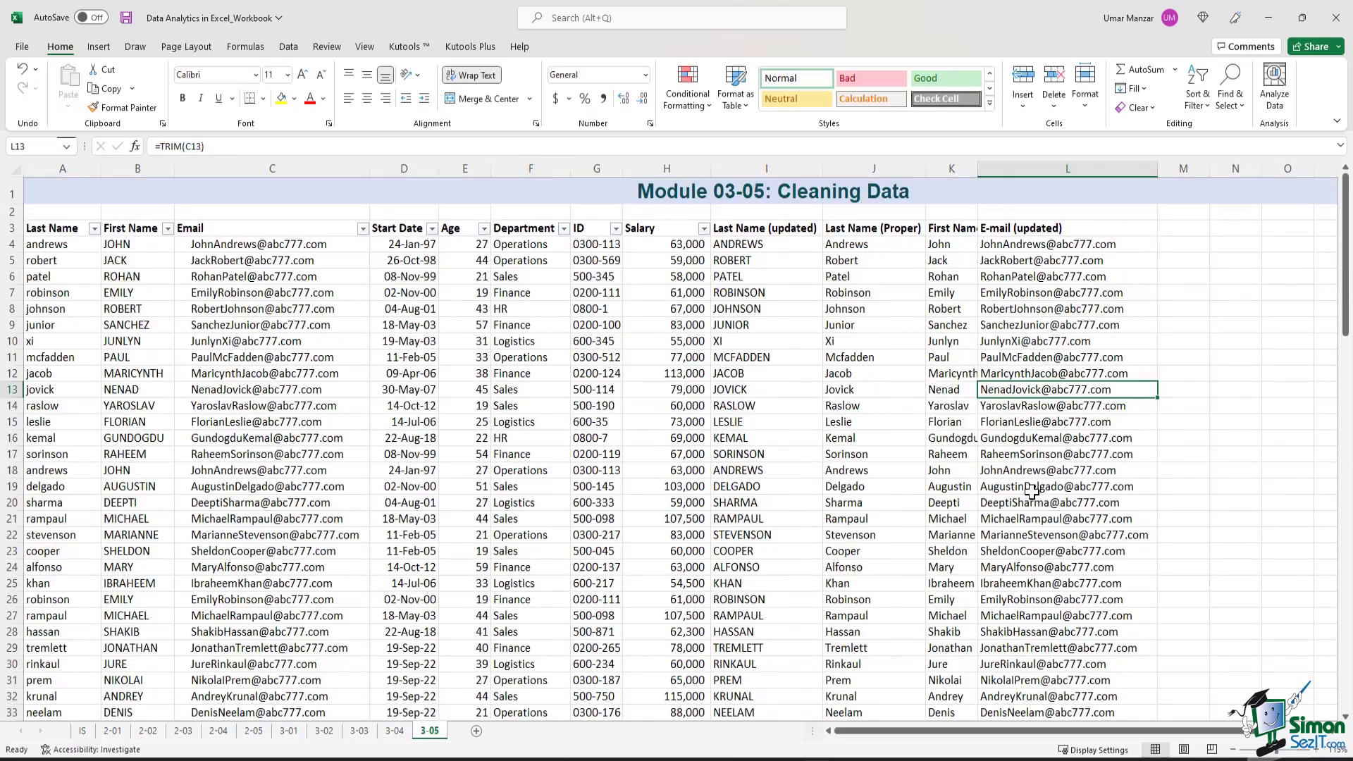
{"action": "left_click", "coordinate": [1085, 244]}
{"action": "left_click", "coordinate": [1078, 260]}
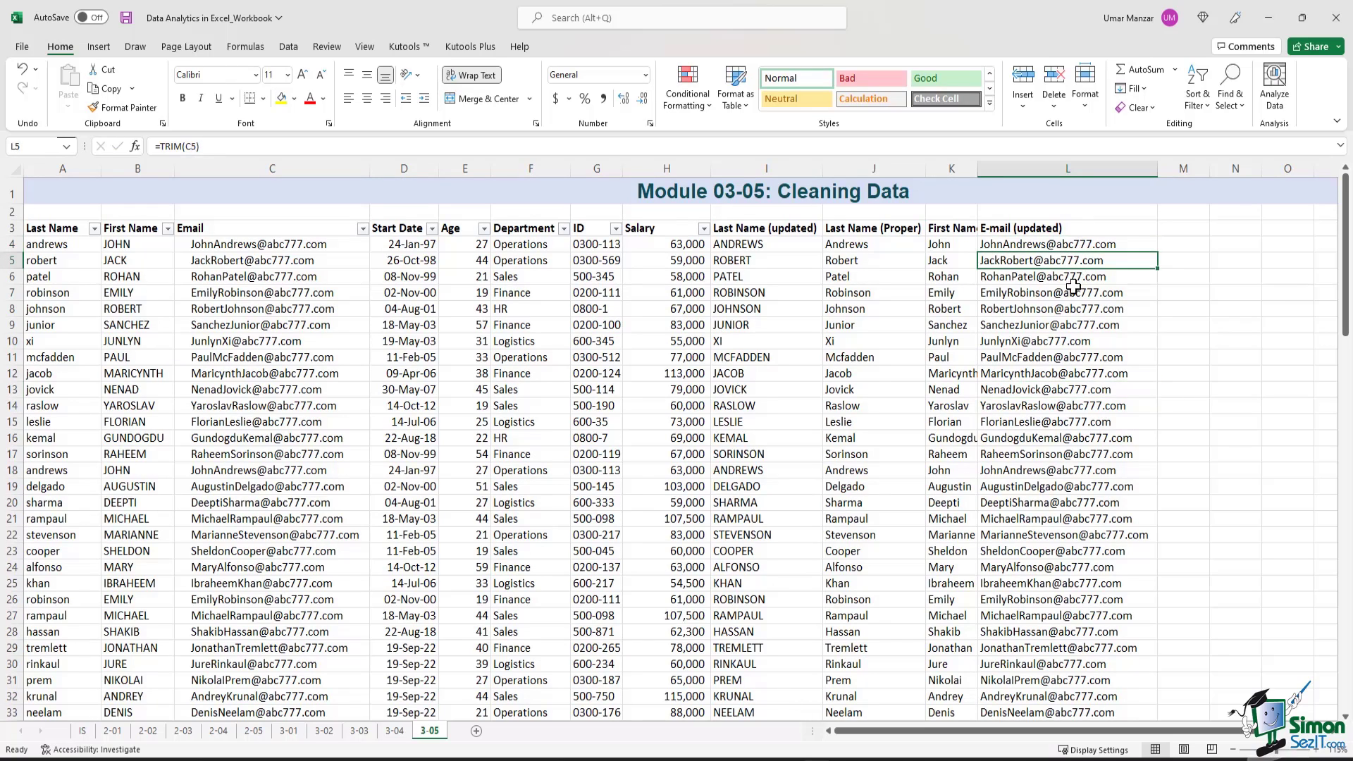
{"action": "left_click", "coordinate": [1074, 289]}
{"action": "left_click", "coordinate": [1022, 341]}
{"action": "left_click", "coordinate": [1015, 244]}
{"action": "left_click", "coordinate": [995, 264]}
{"action": "left_click", "coordinate": [1001, 289]}
{"action": "left_click", "coordinate": [990, 278]}
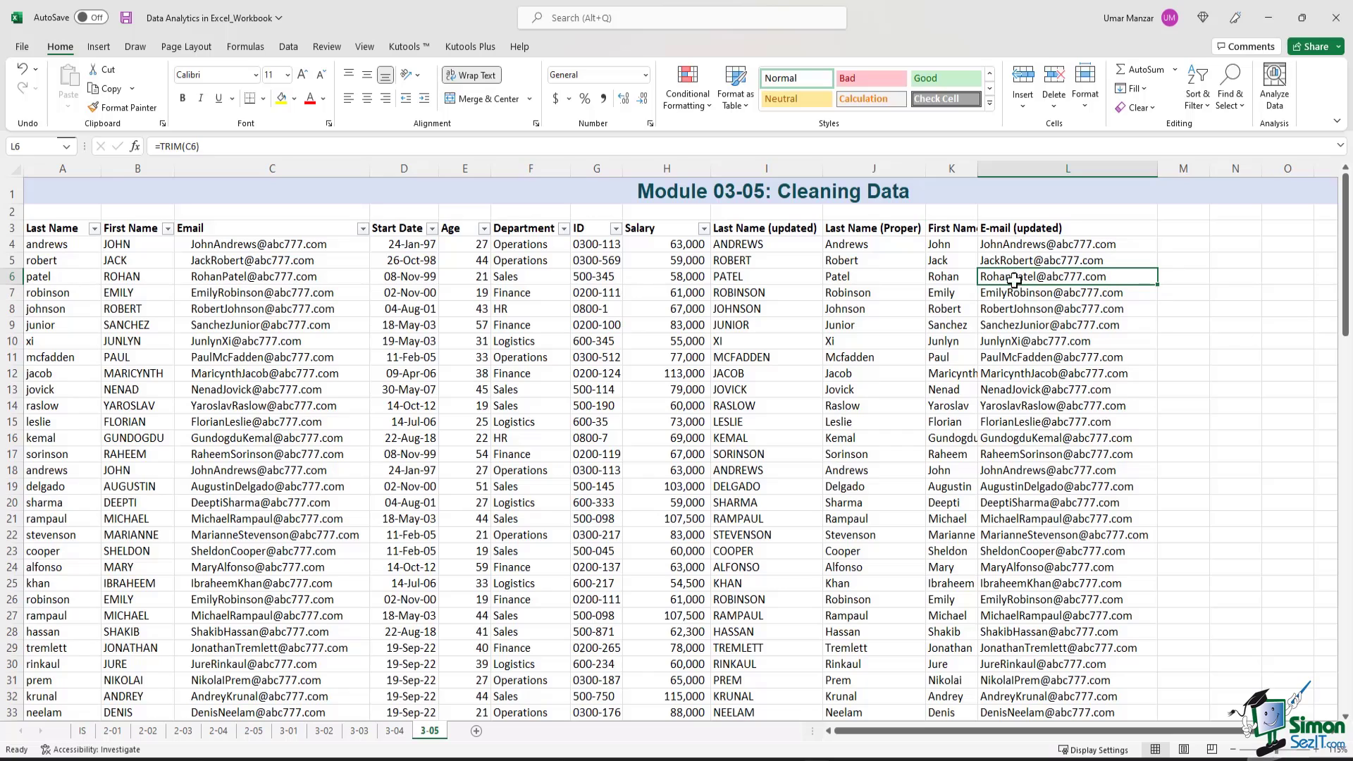
{"action": "left_click", "coordinate": [994, 248]}
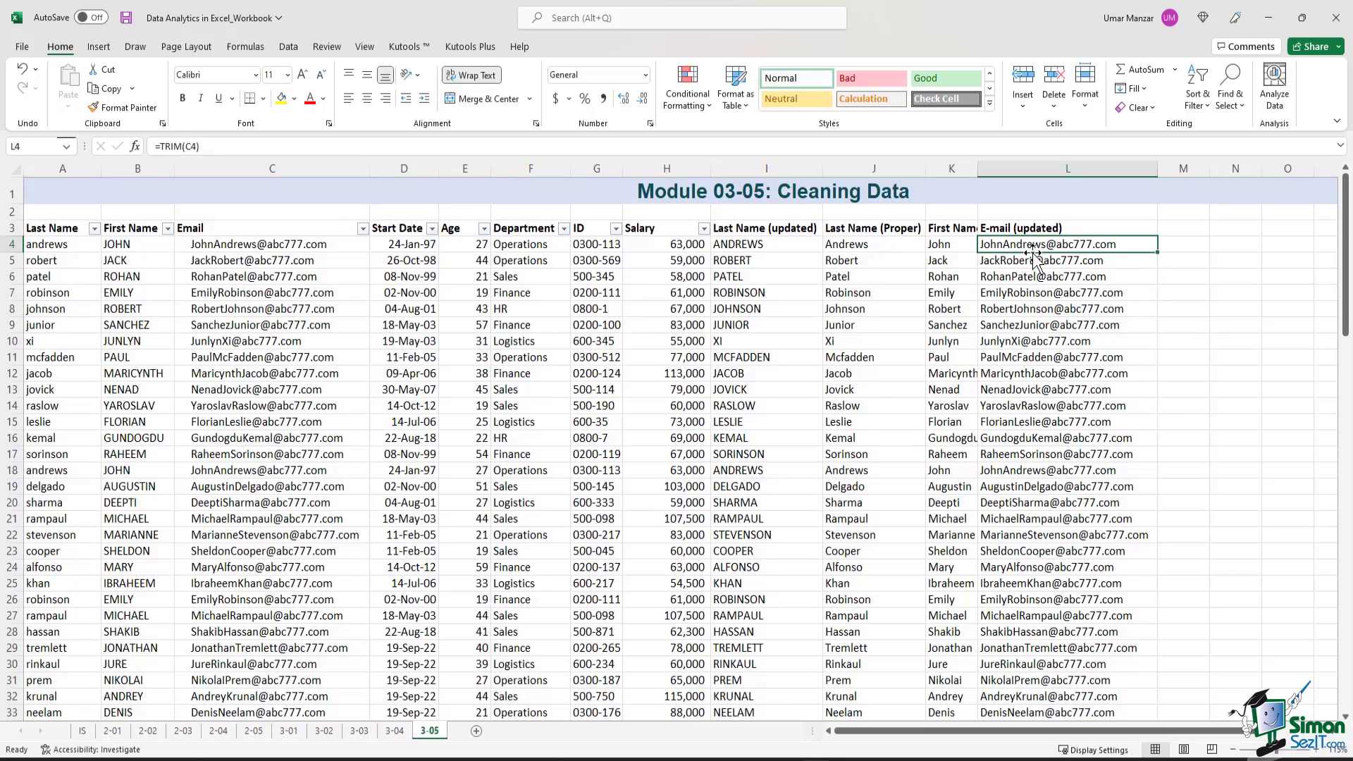
{"action": "left_click", "coordinate": [1180, 233]}
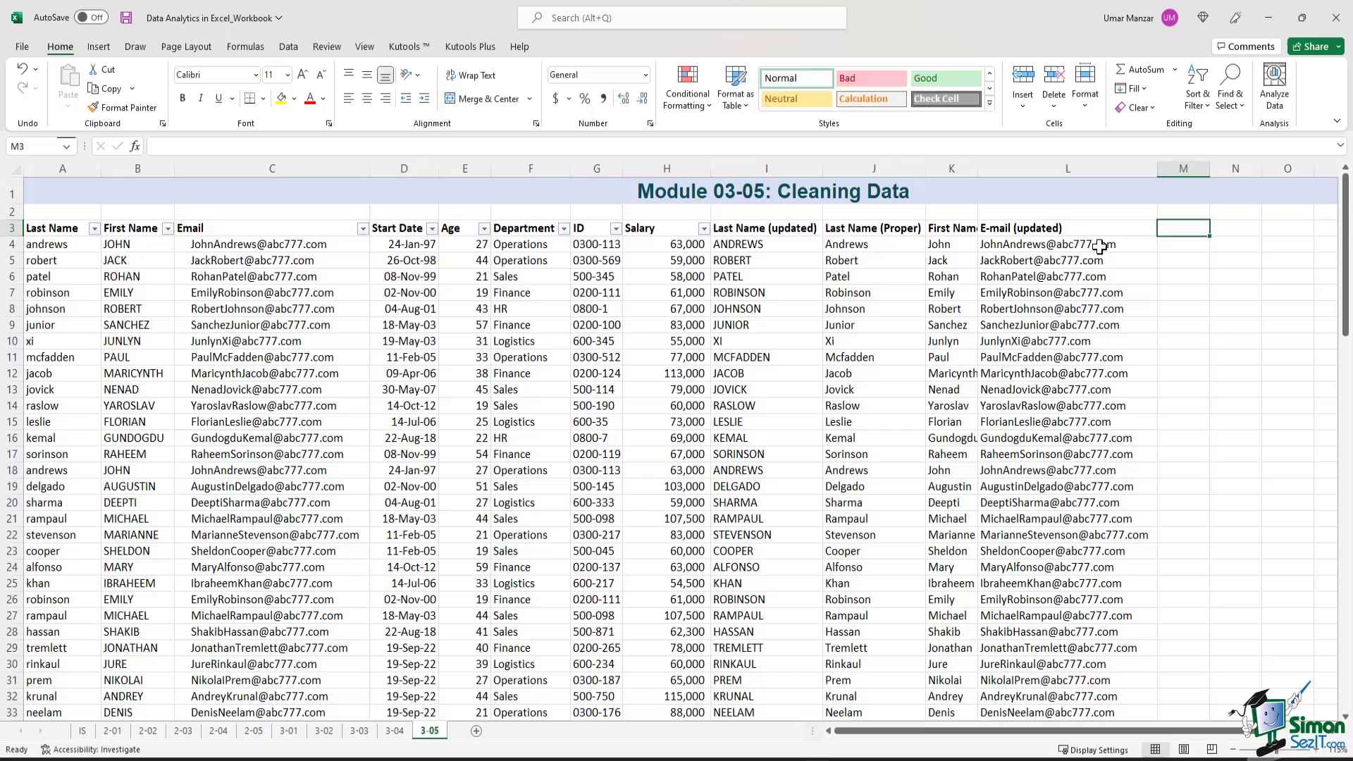
- Add the header 'E-mail (lower)' in M3 and enter =LOWER(L4) in M4
{"action": "type", "text": "E-mail"}
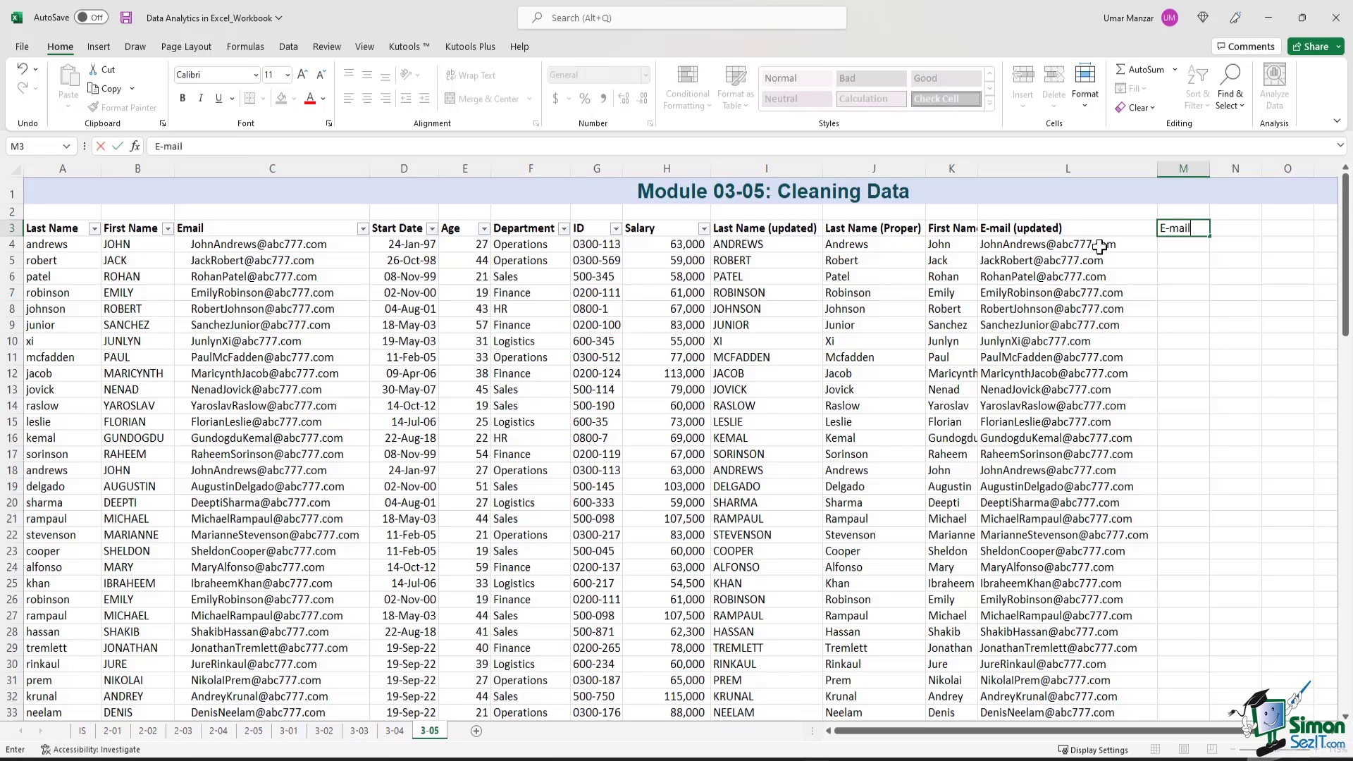
{"action": "type", "text": " (lower)"}
{"action": "key", "text": "Return"}
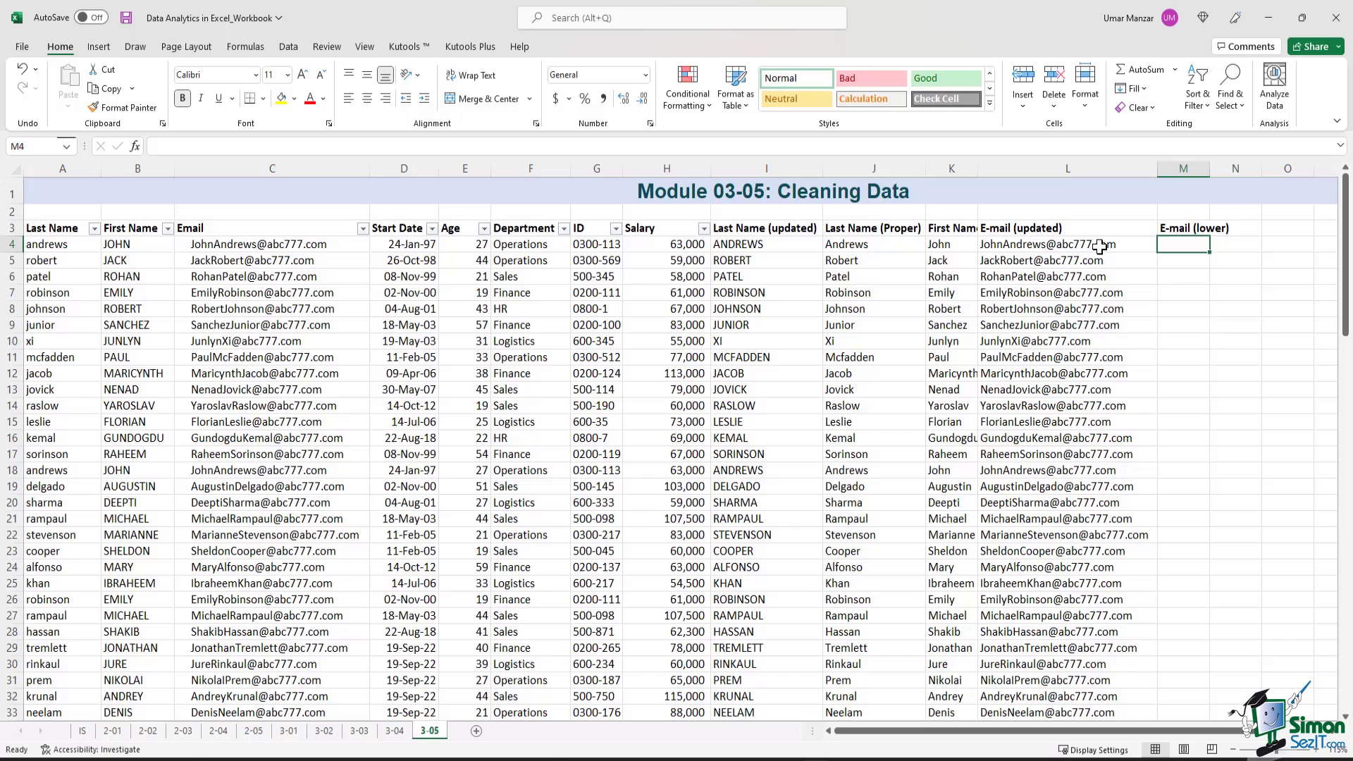
{"action": "type", "text": "="}
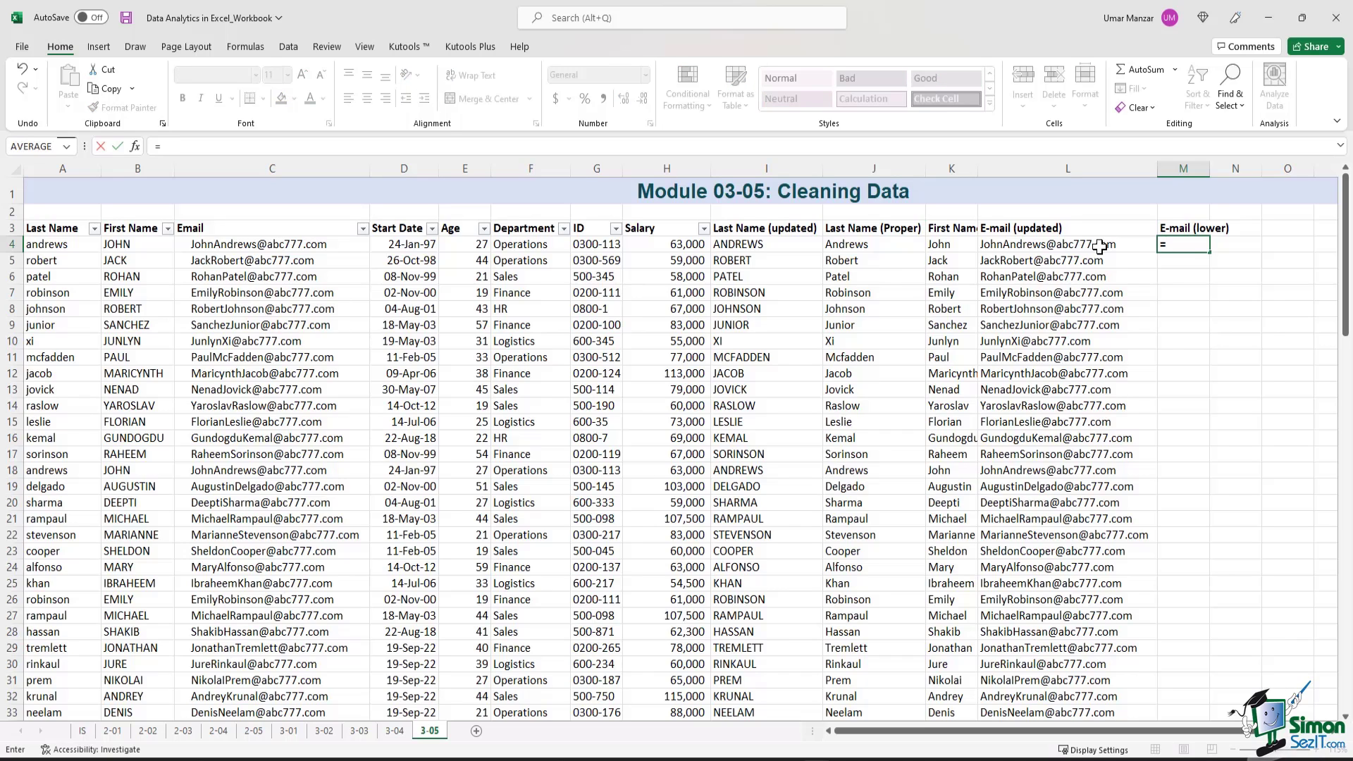
{"action": "type", "text": "lower("}
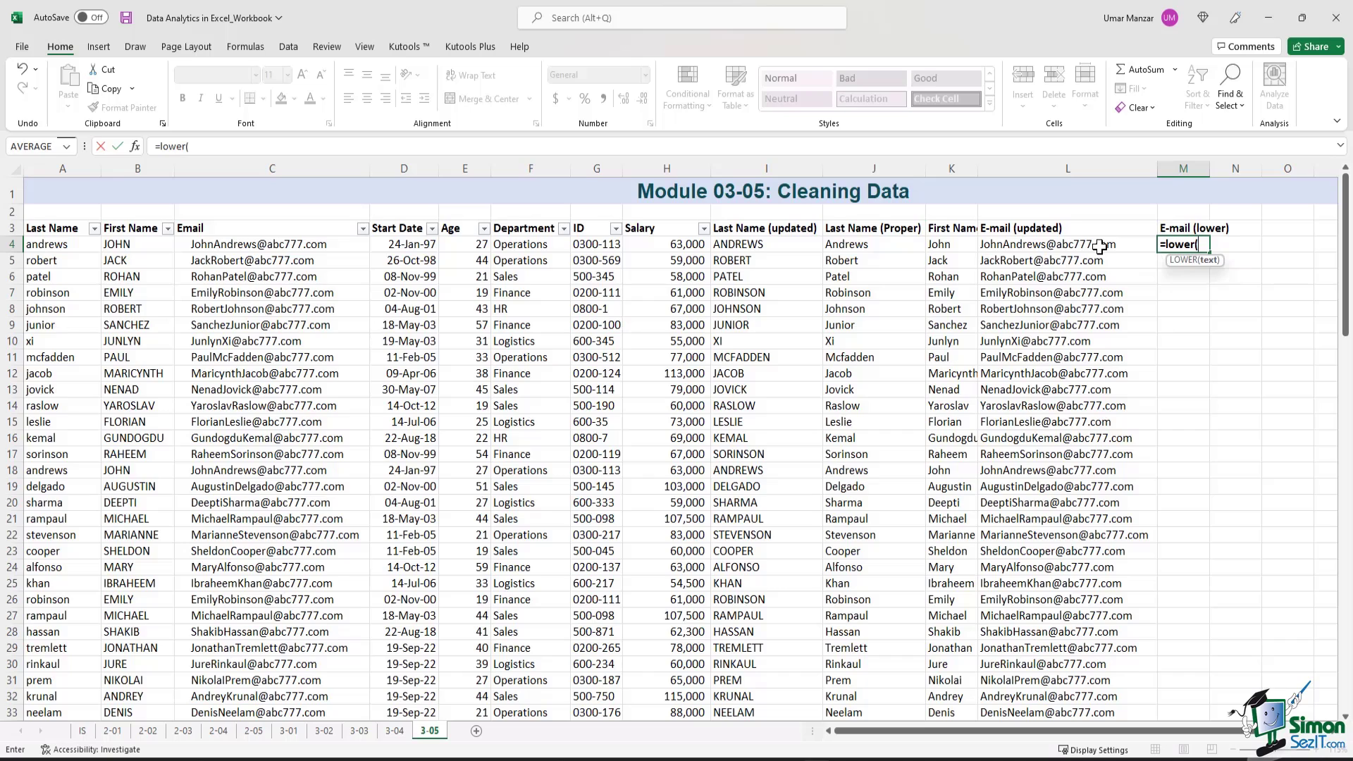
{"action": "left_click", "coordinate": [1099, 246]}
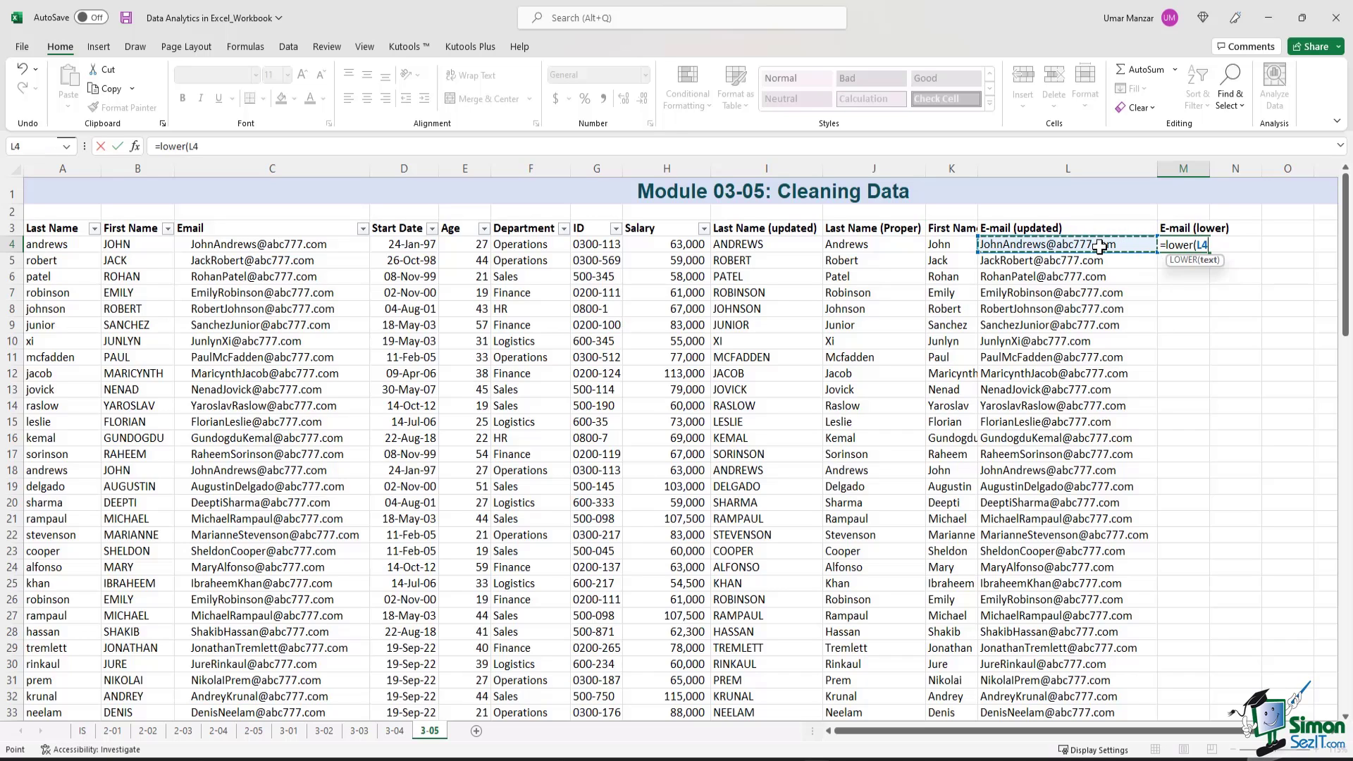
{"action": "type", "text": ")"}
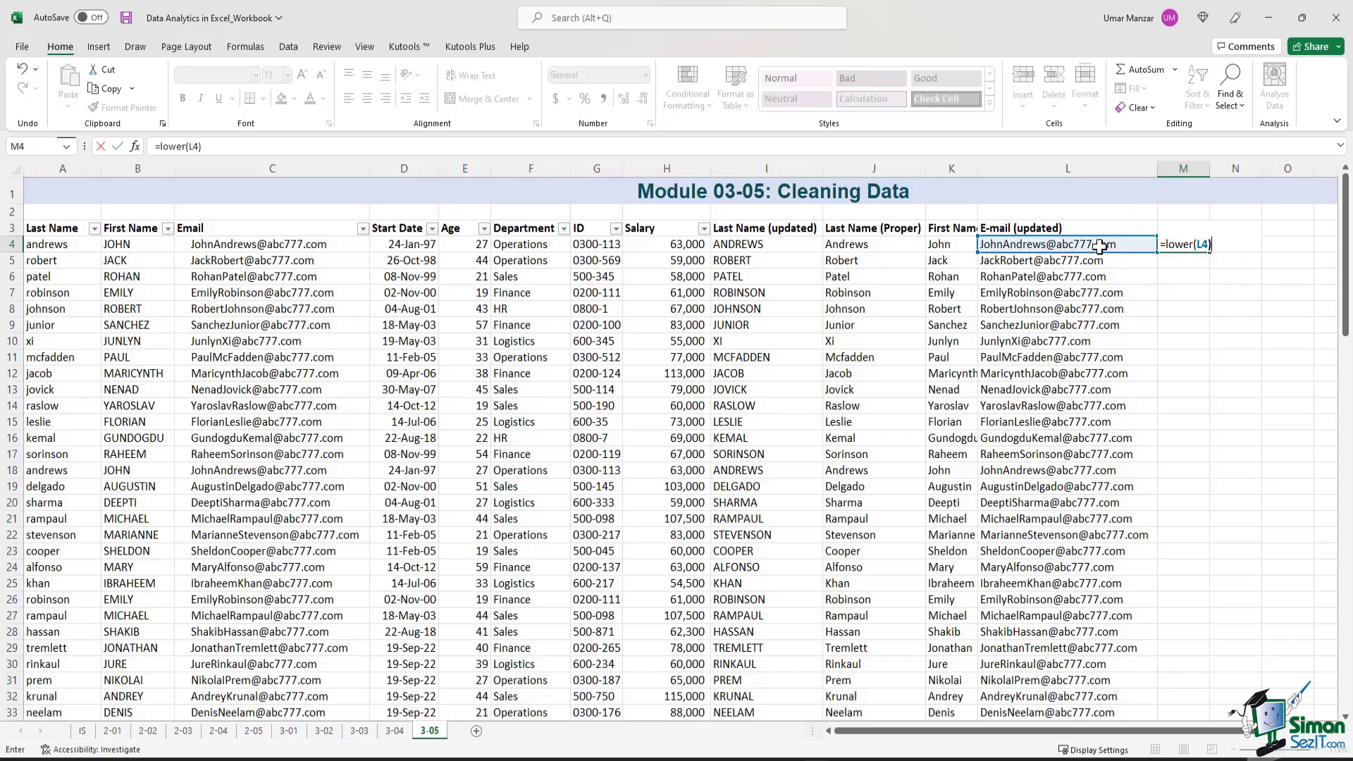
{"action": "key", "text": "Return"}
- Autofit column M and fill the LOWER formula down to row 56
{"action": "key", "text": "Up"}
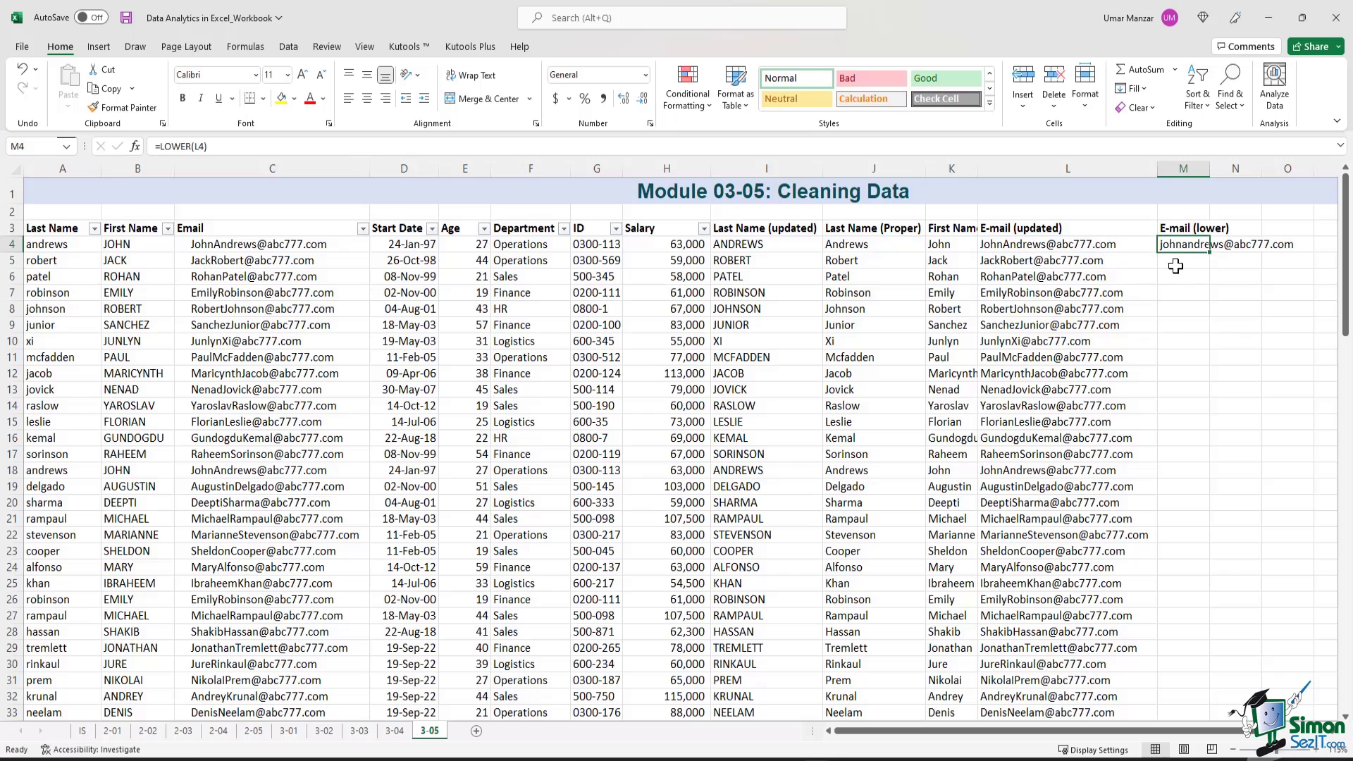
{"action": "double_click", "coordinate": [1210, 168]}
{"action": "left_click_drag", "start_coordinate": [1301, 258], "coordinate": [1300, 678]}
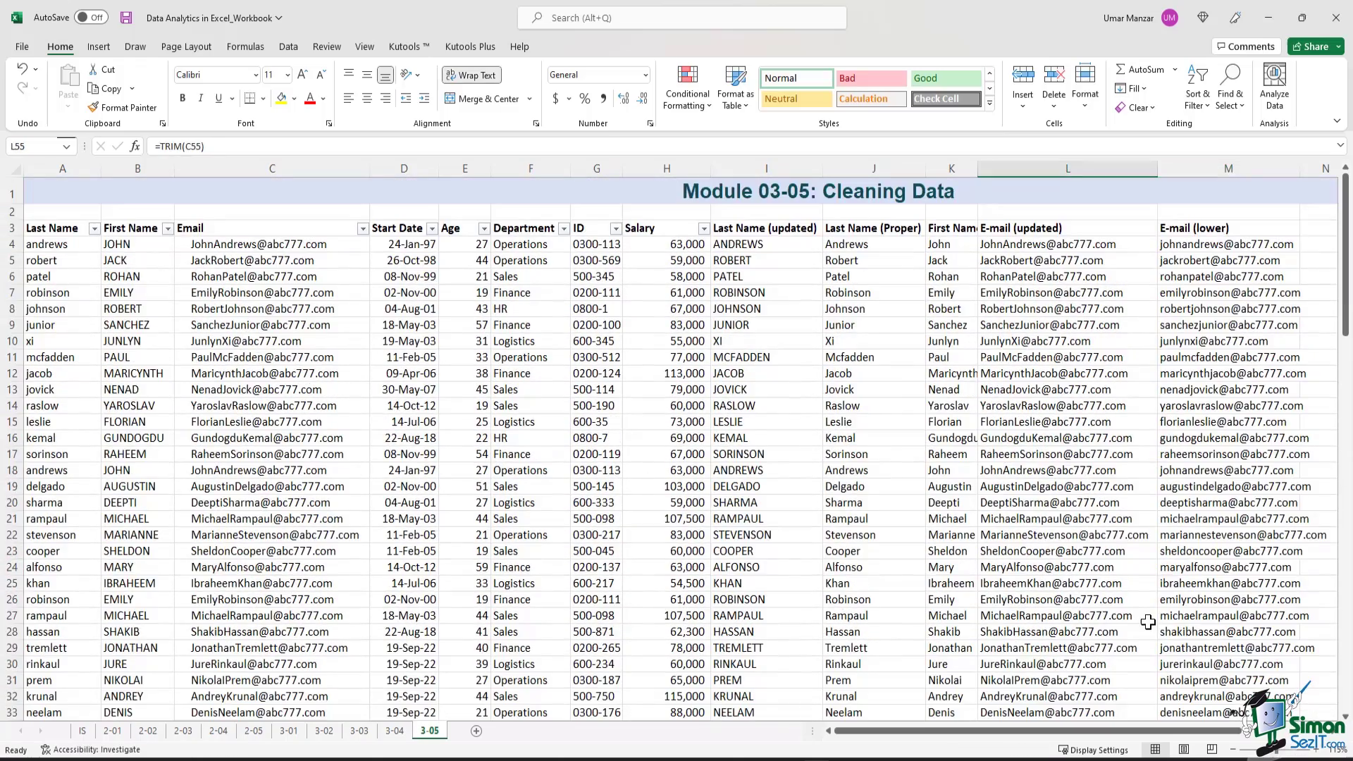
{"action": "left_click", "coordinate": [775, 228]}
{"action": "key", "text": "ctrl+shift+Right"}
{"action": "key", "text": "ctrl+shift+Down"}
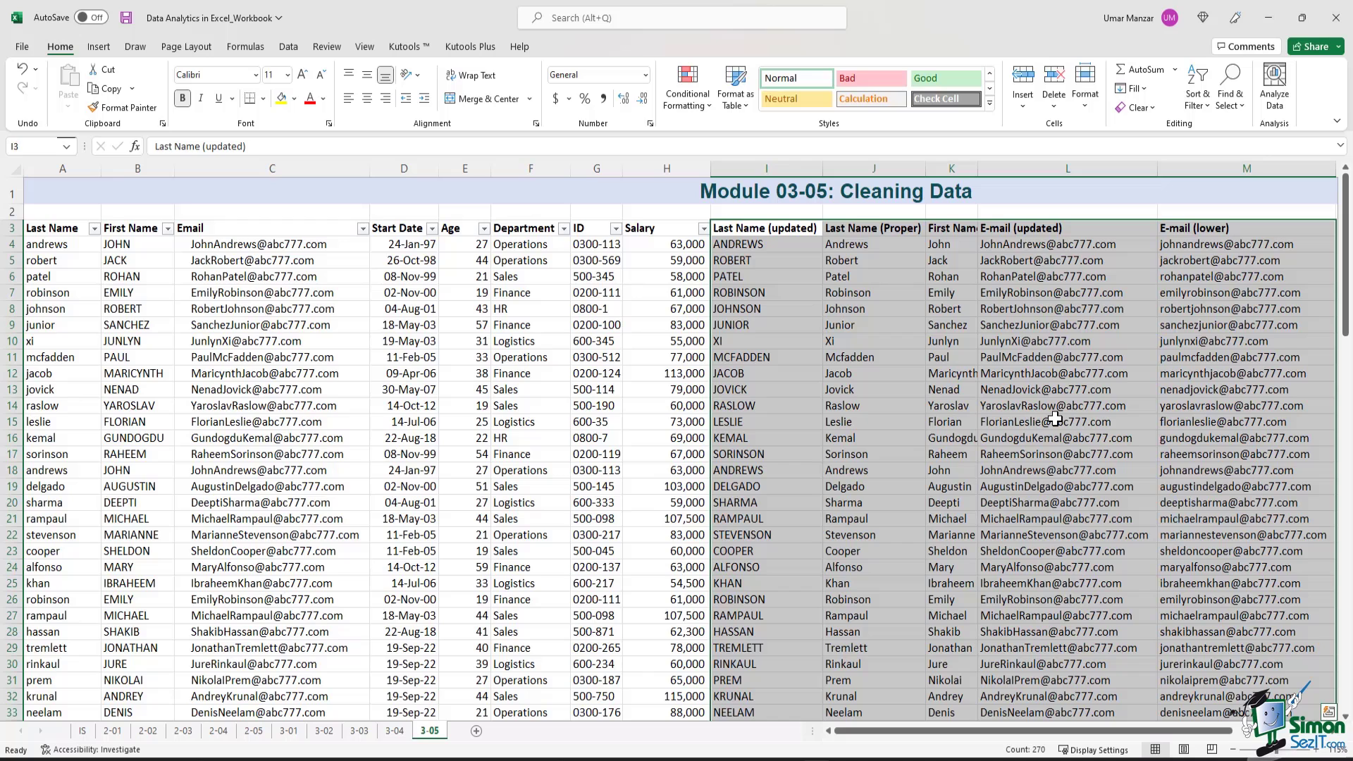
{"action": "left_click", "coordinate": [58, 168]}
{"action": "mouse_move", "coordinate": [83, 171]}
{"action": "left_mouse_down"}
{"action": "mouse_move", "coordinate": [106, 171]}
{"action": "mouse_move", "coordinate": [85, 172]}
{"action": "left_mouse_up"}
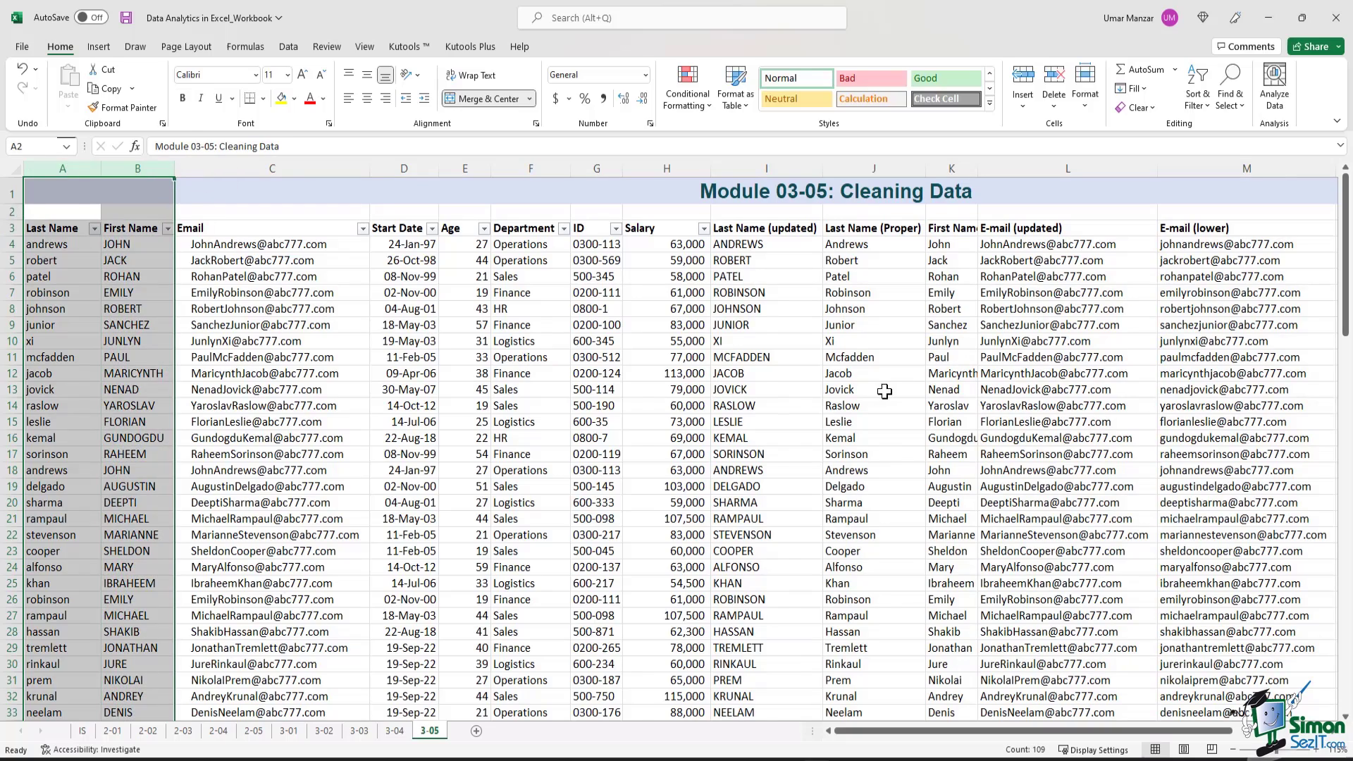